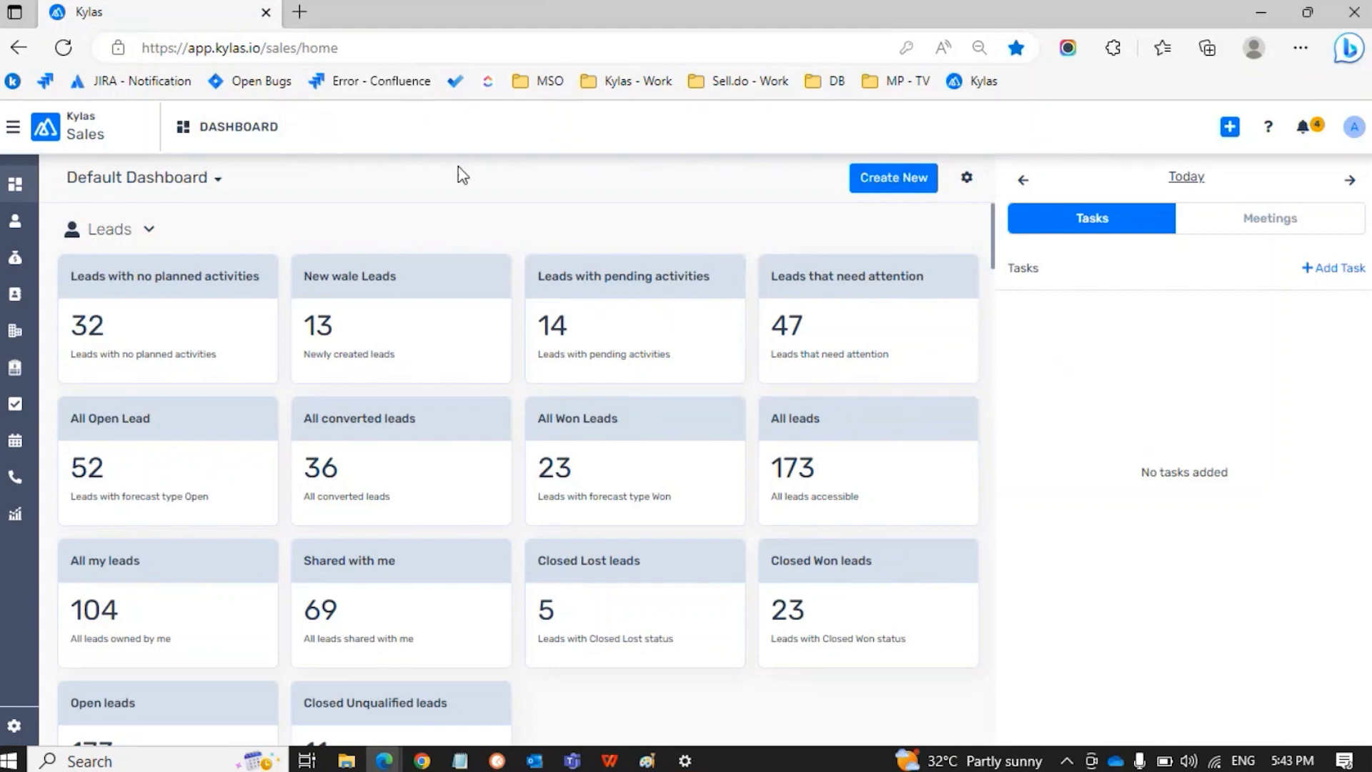
# Step: View the Products & Services list in the settings, expand the User Management options, and return to the Kylas Sales dashboard
pyautogui.click(34, 186)
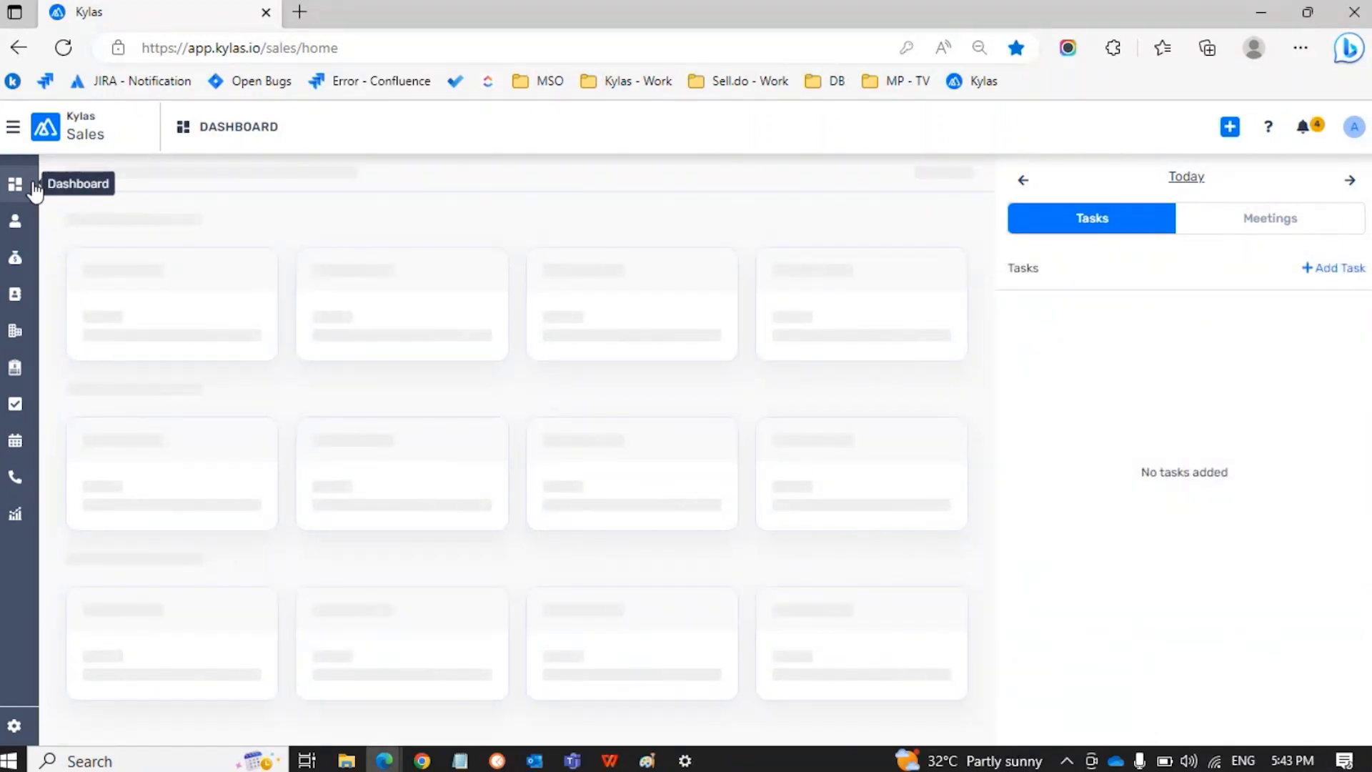
pyautogui.click(14, 726)
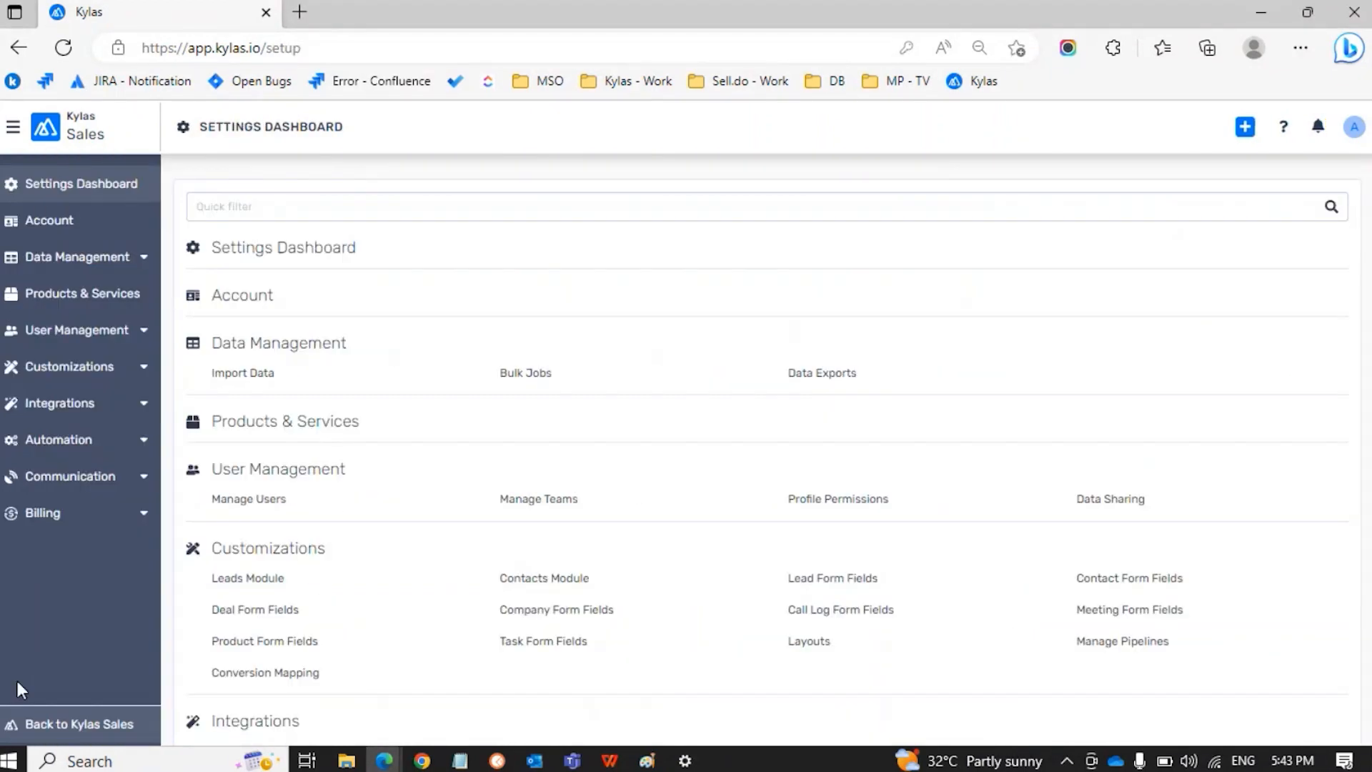
pyautogui.click(70, 297)
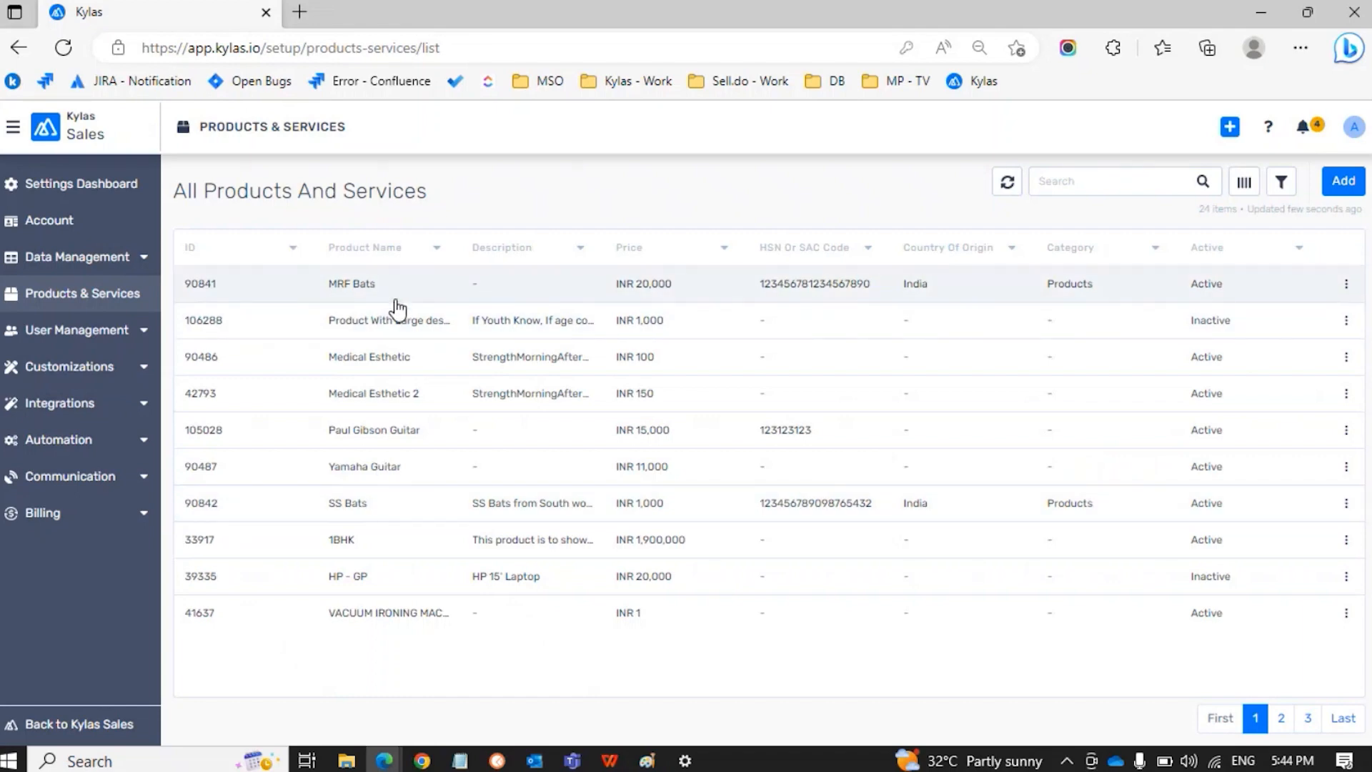
pyautogui.click(108, 343)
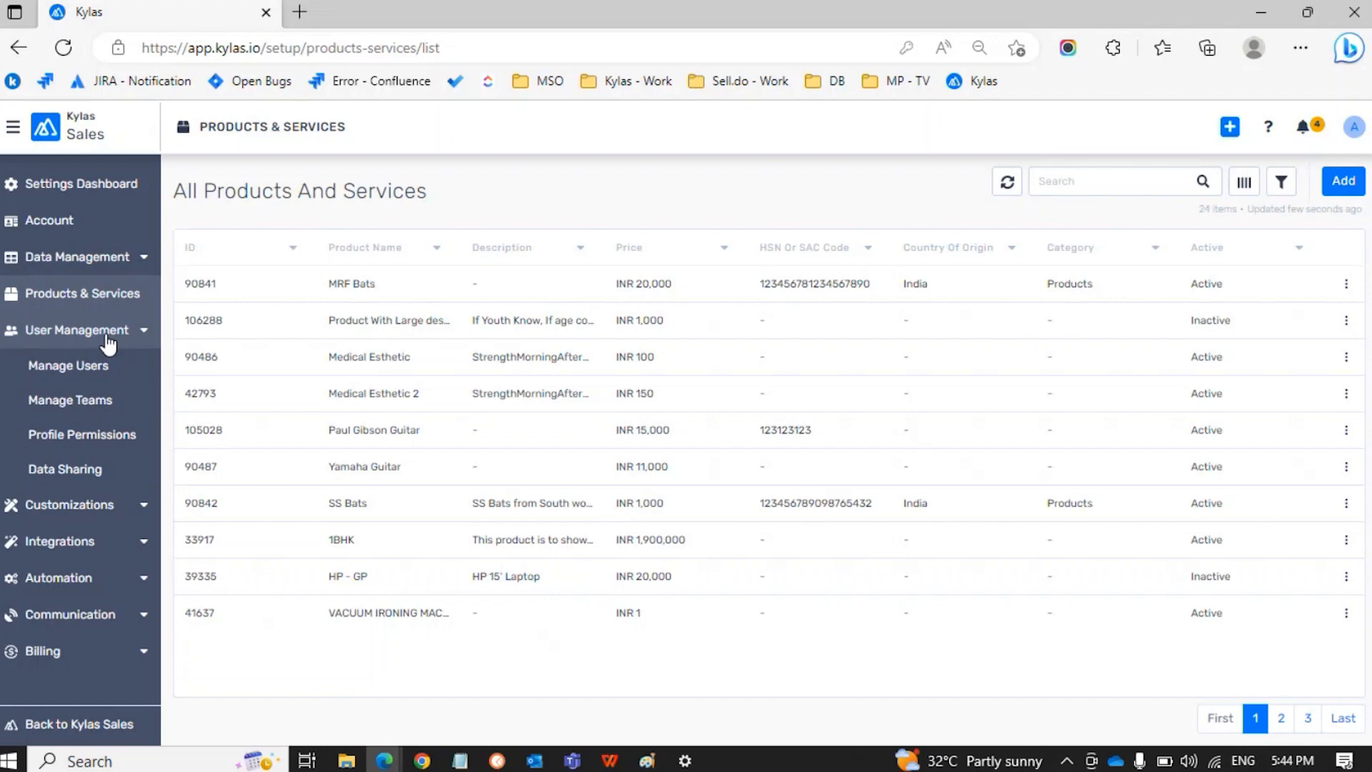
pyautogui.click(12, 127)
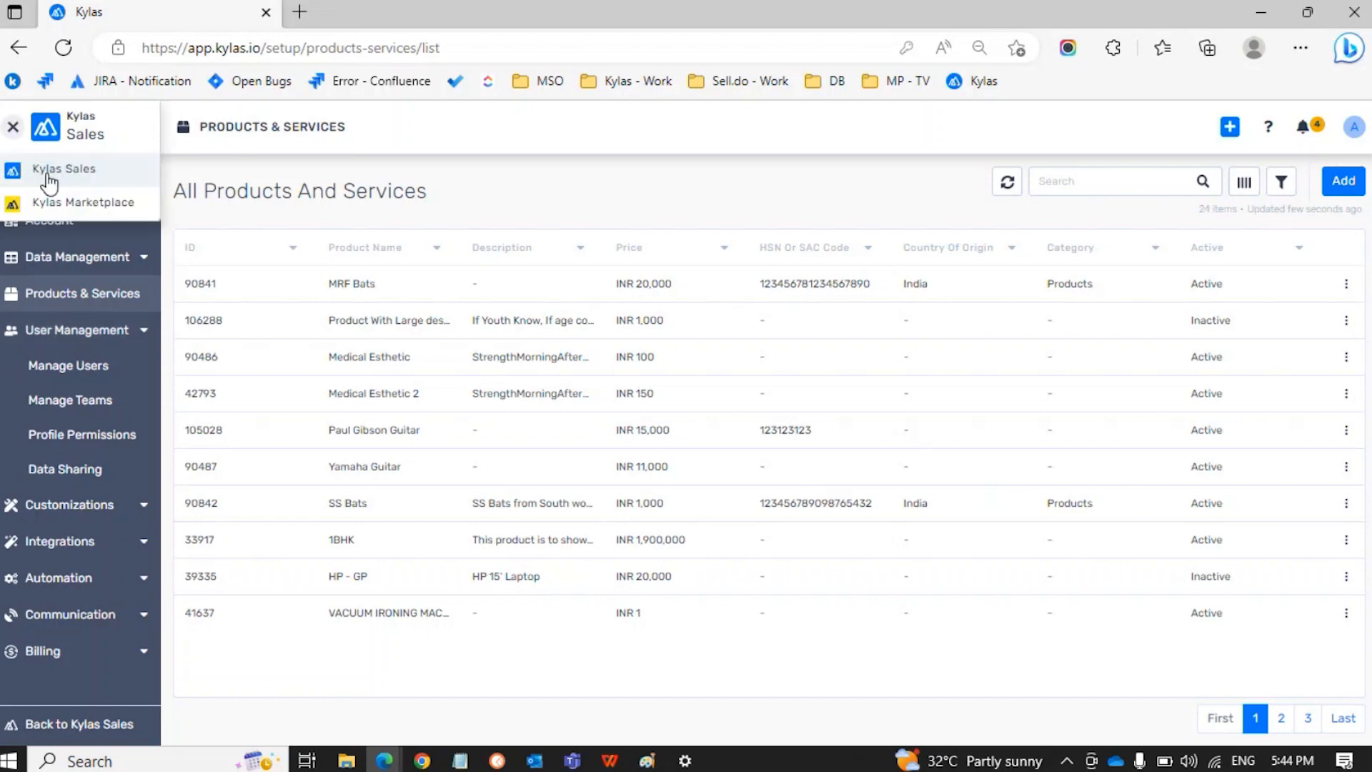
pyautogui.click(44, 173)
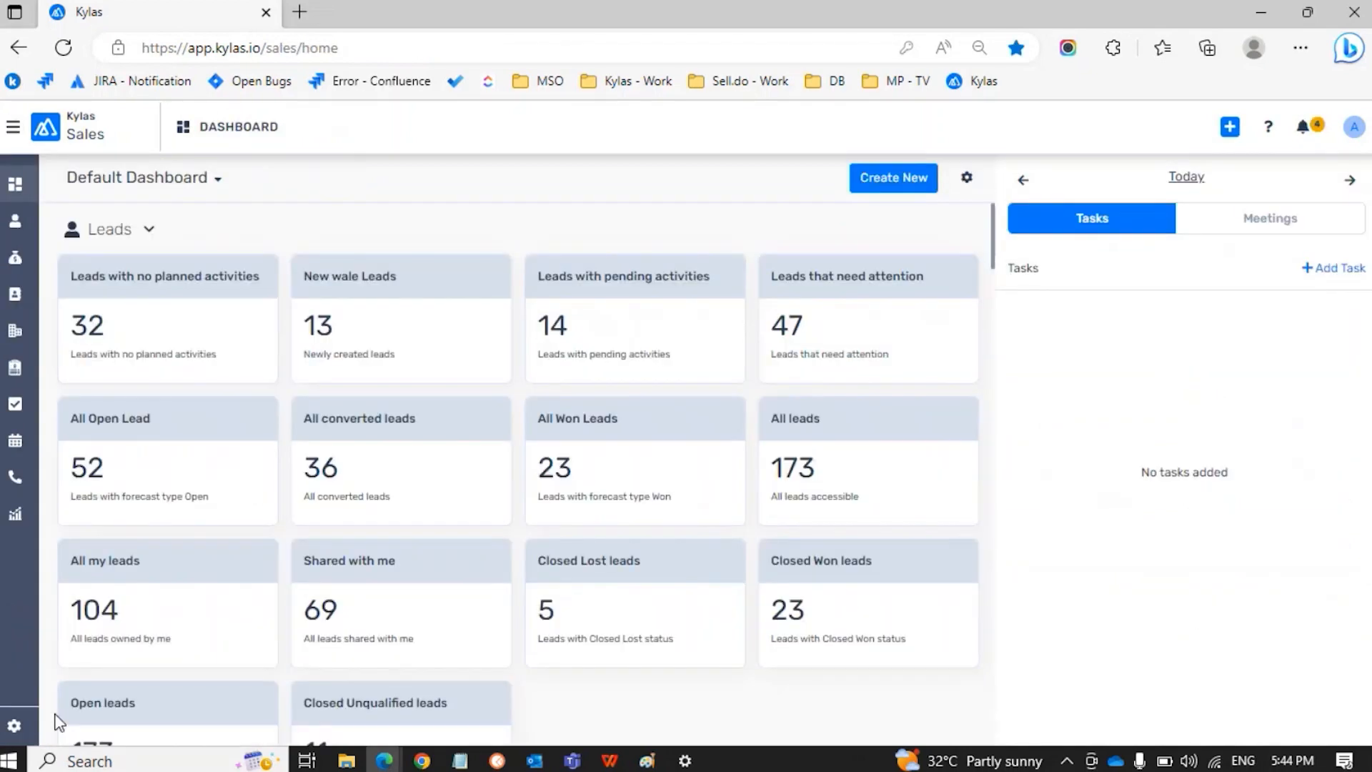
# Step: Open the Manage Users list under User Management in the settings
pyautogui.click(15, 736)
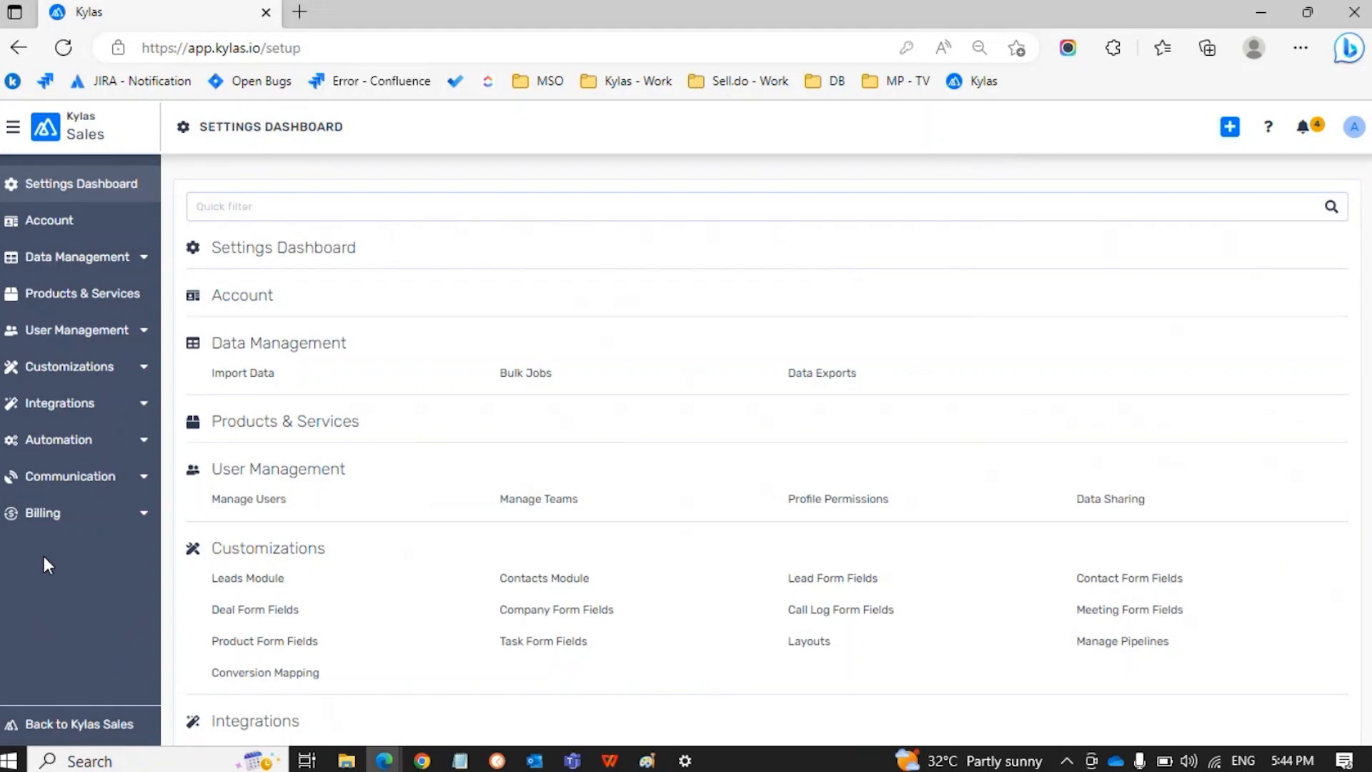
pyautogui.click(77, 330)
pyautogui.click(88, 368)
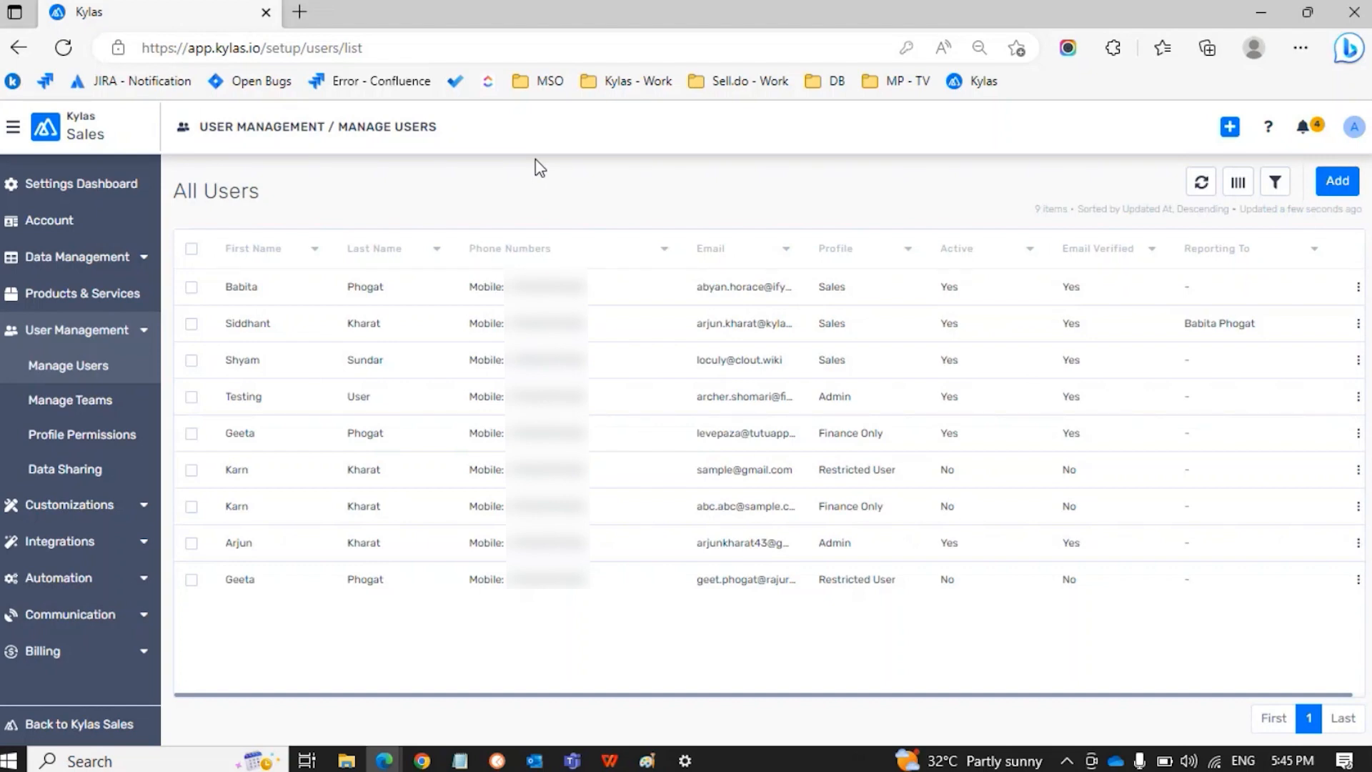
# Step: Open the Sales profile in Profile Permissions and list the users assigned to it
pyautogui.click(110, 437)
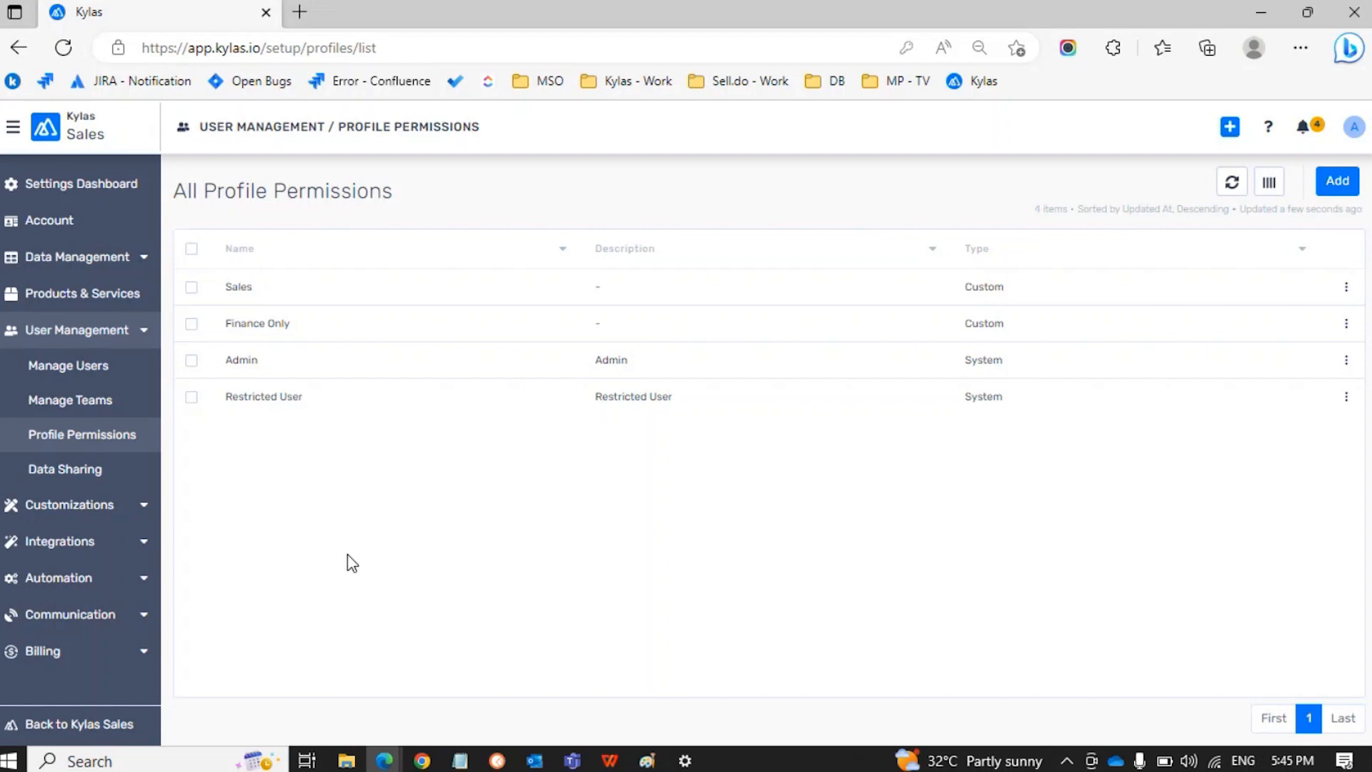
pyautogui.click(350, 308)
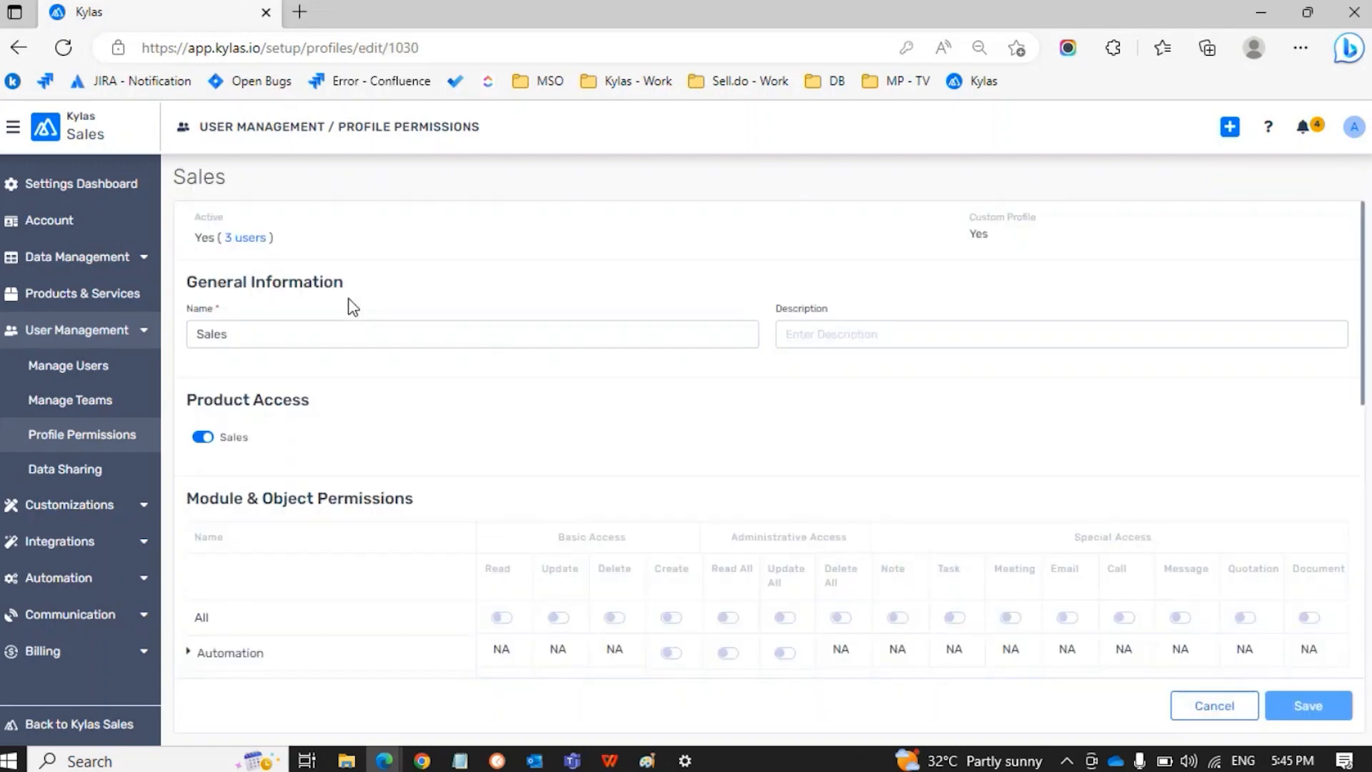
pyautogui.click(246, 238)
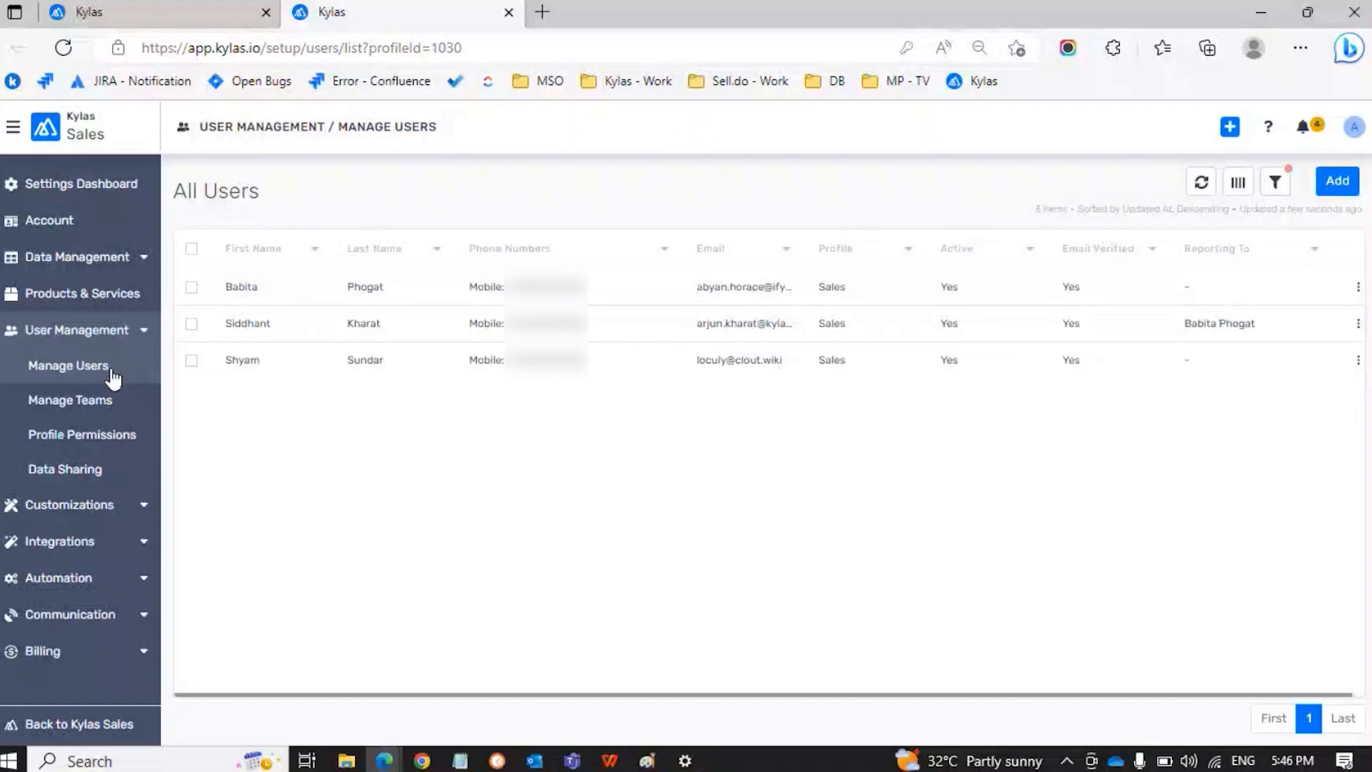
# Step: Reopen the Sales profile in Profile Permissions and examine its Basic Access permissions for each module
pyautogui.click(118, 442)
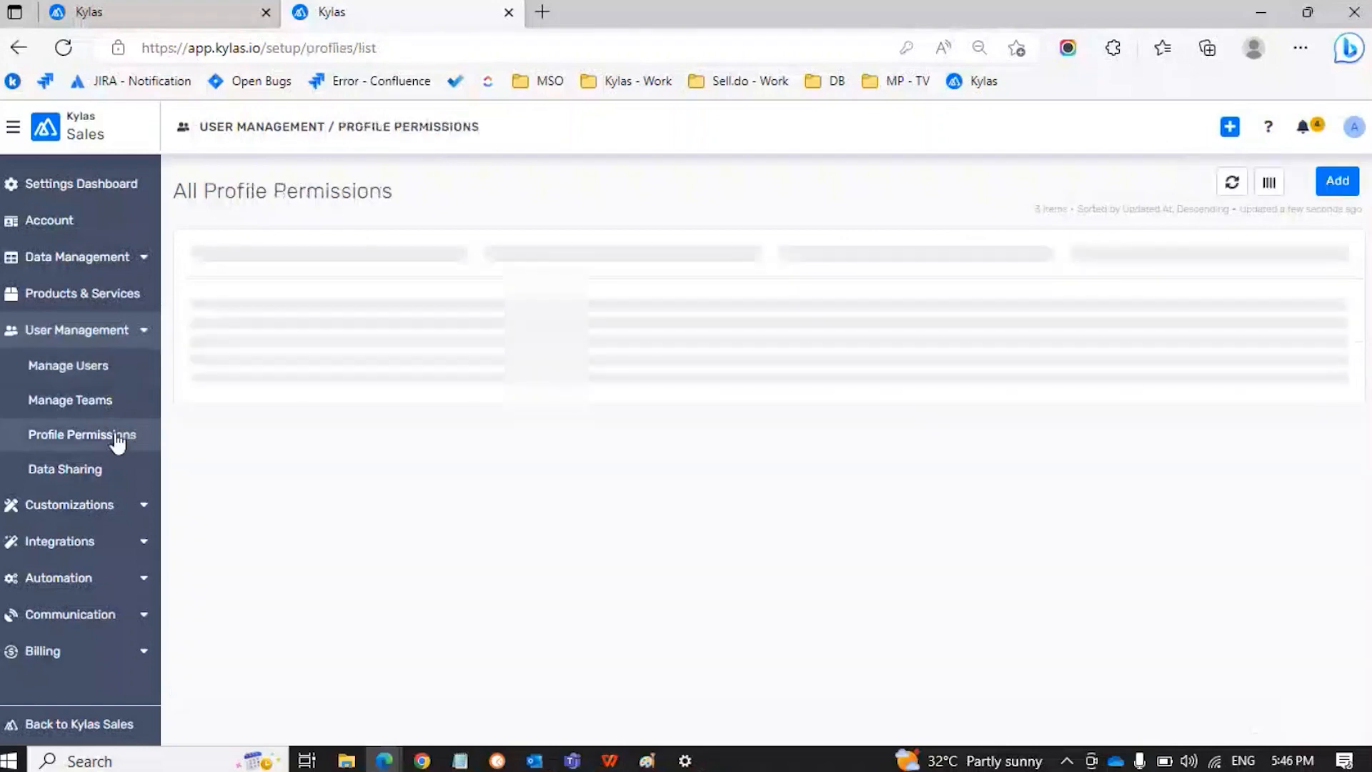
pyautogui.click(382, 299)
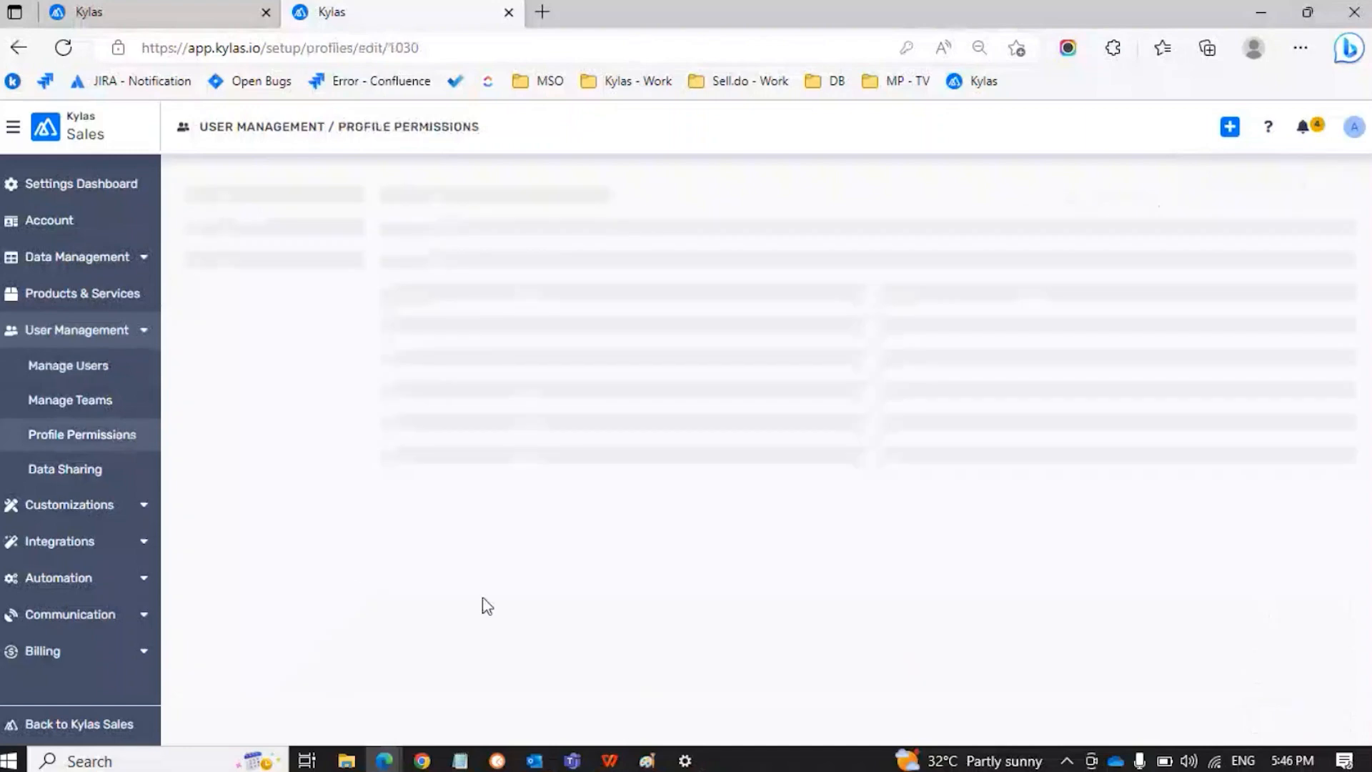
pyautogui.scroll(-3, 483, 599)
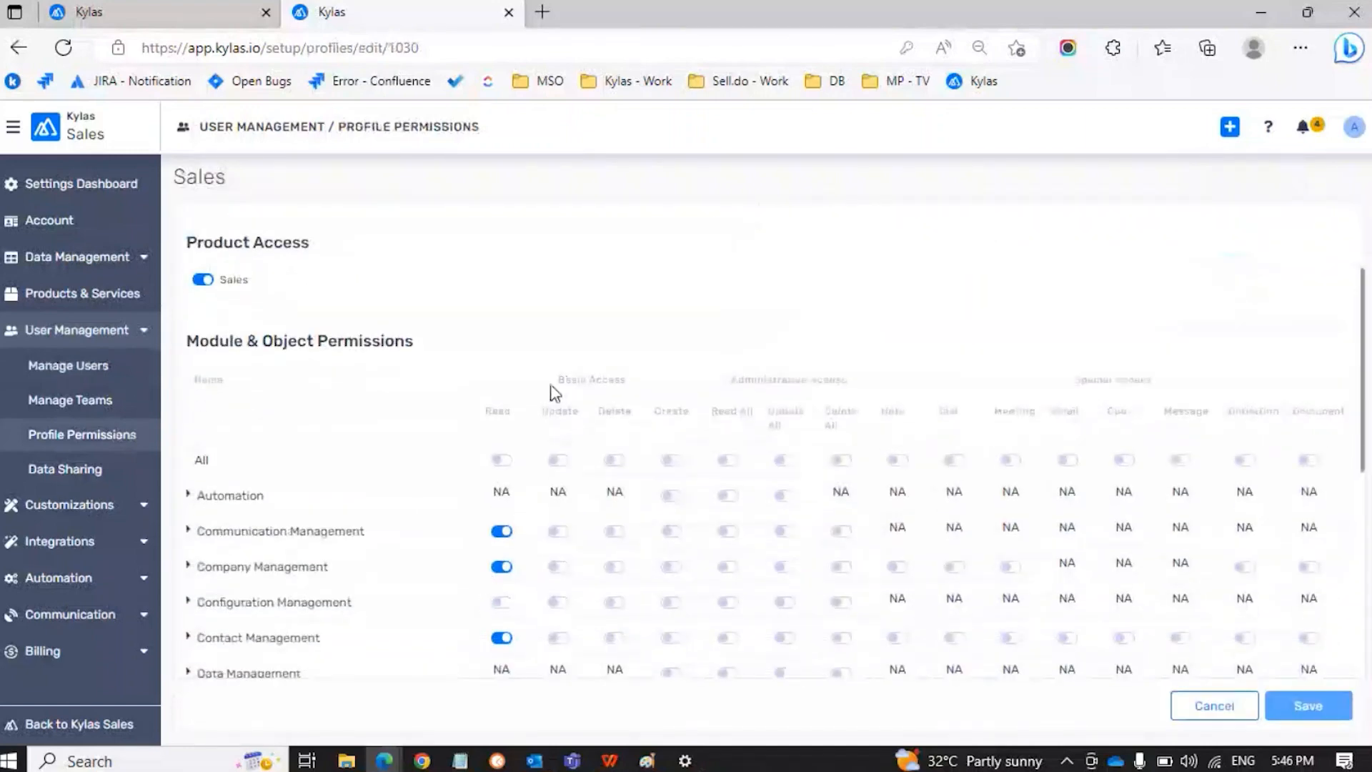
pyautogui.moveTo(553, 379); pyautogui.dragTo(629, 381)
pyautogui.click(629, 380)
pyautogui.scroll(-4, 647, 387)
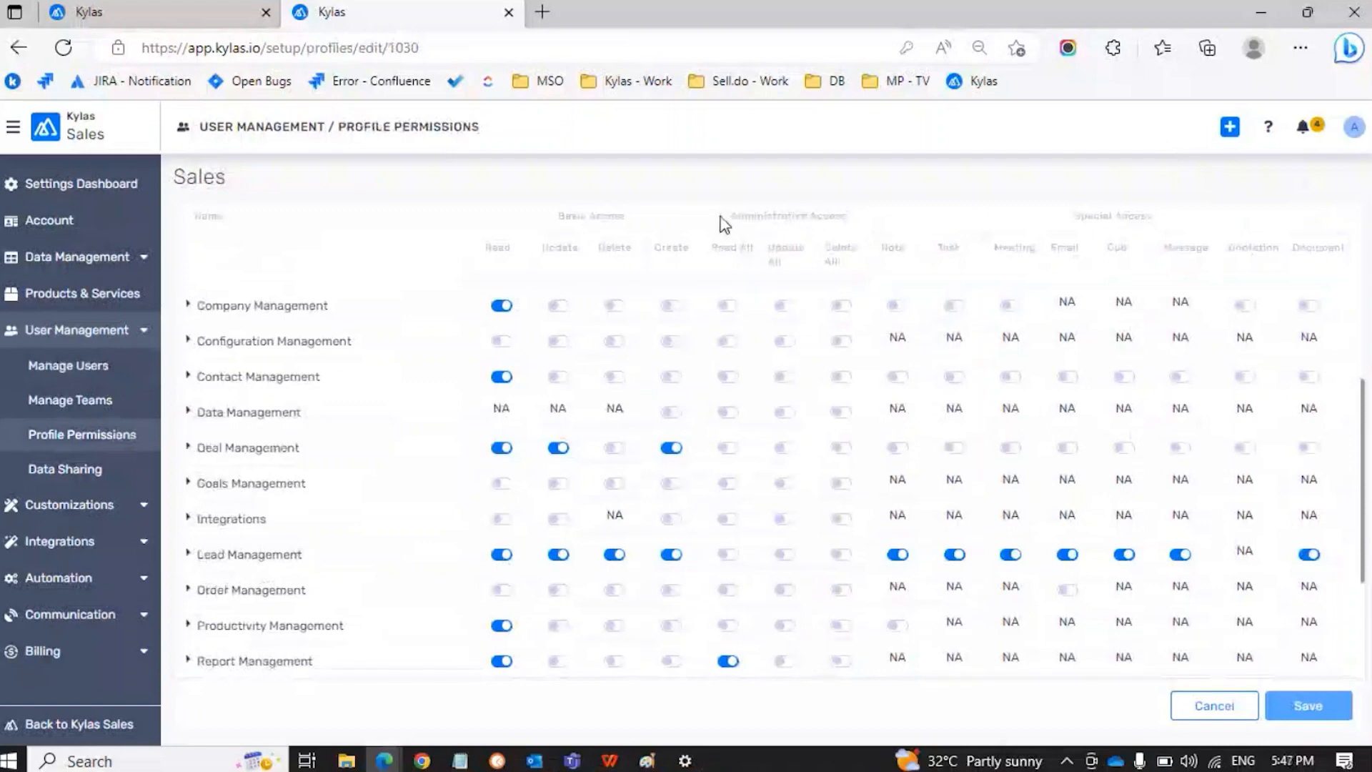
# Step: Review the Administrative Access and Special Access permissions of the Sales profile across all modules
pyautogui.moveTo(723, 217); pyautogui.dragTo(848, 232)
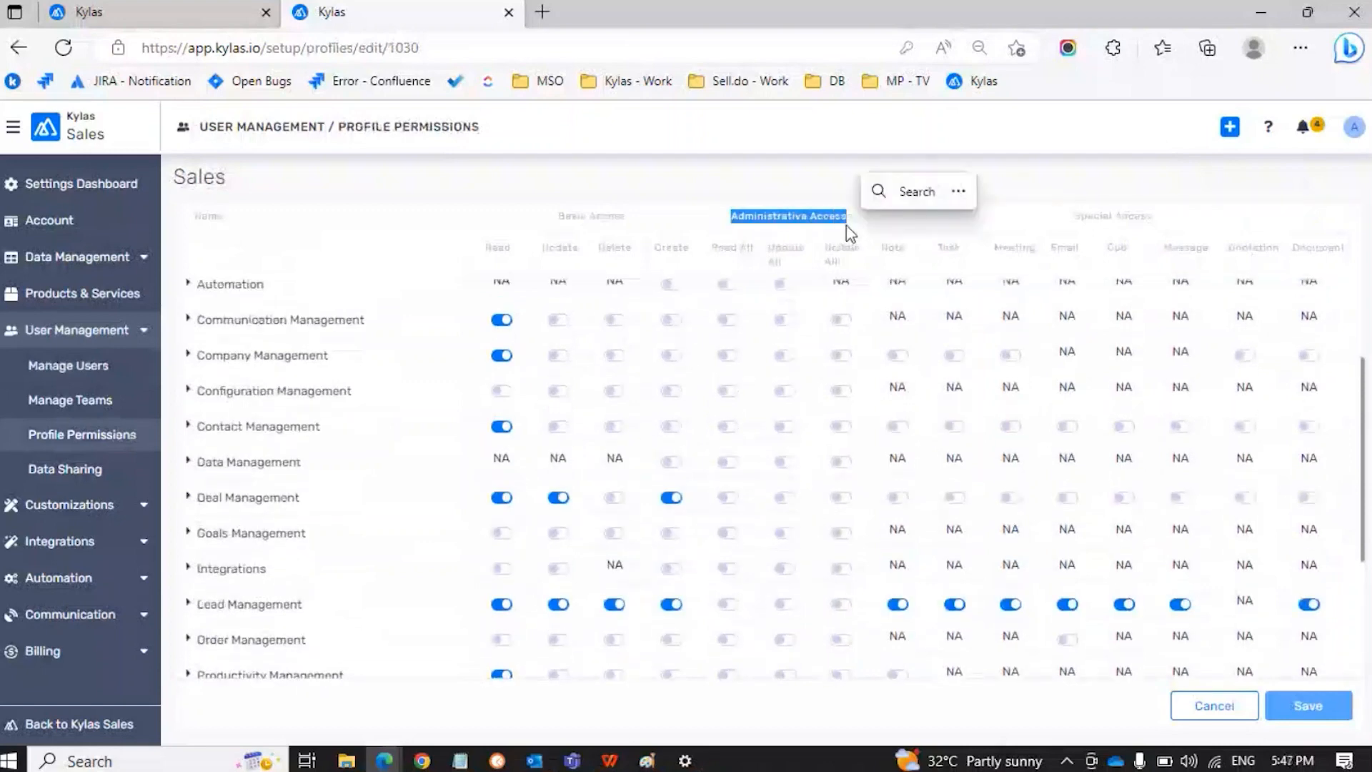
pyautogui.scroll(-3, 786, 367)
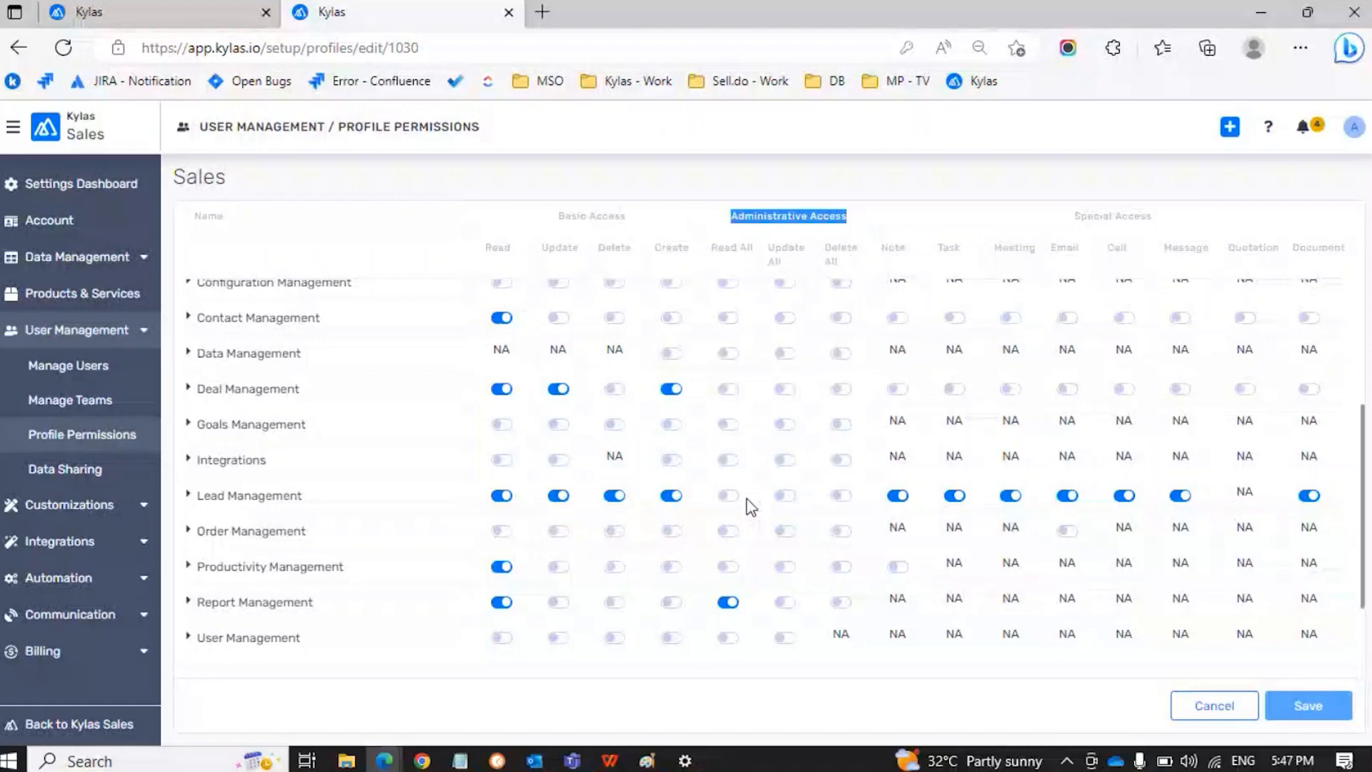
pyautogui.moveTo(1075, 215); pyautogui.dragTo(1150, 216)
pyautogui.click(1040, 234)
pyautogui.scroll(-2, 1040, 234)
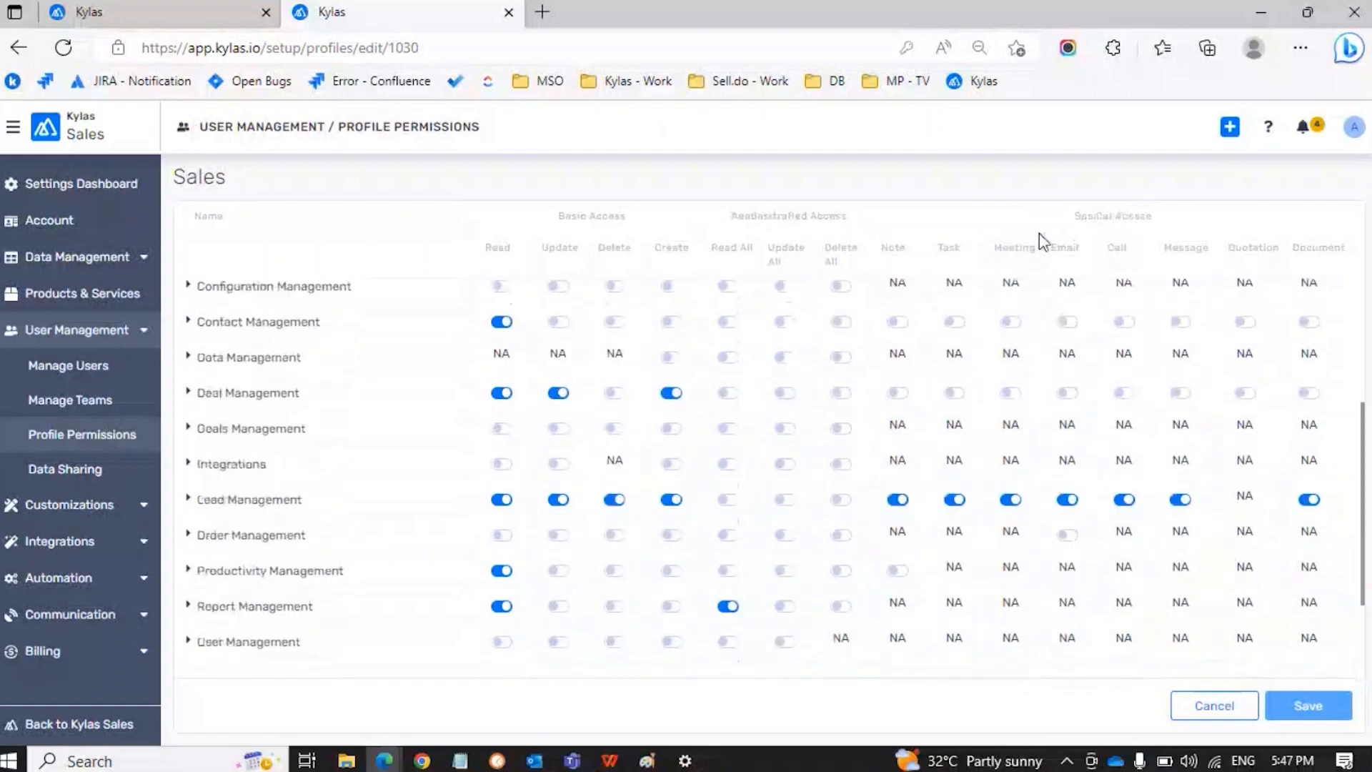
pyautogui.scroll(-1, 1040, 233)
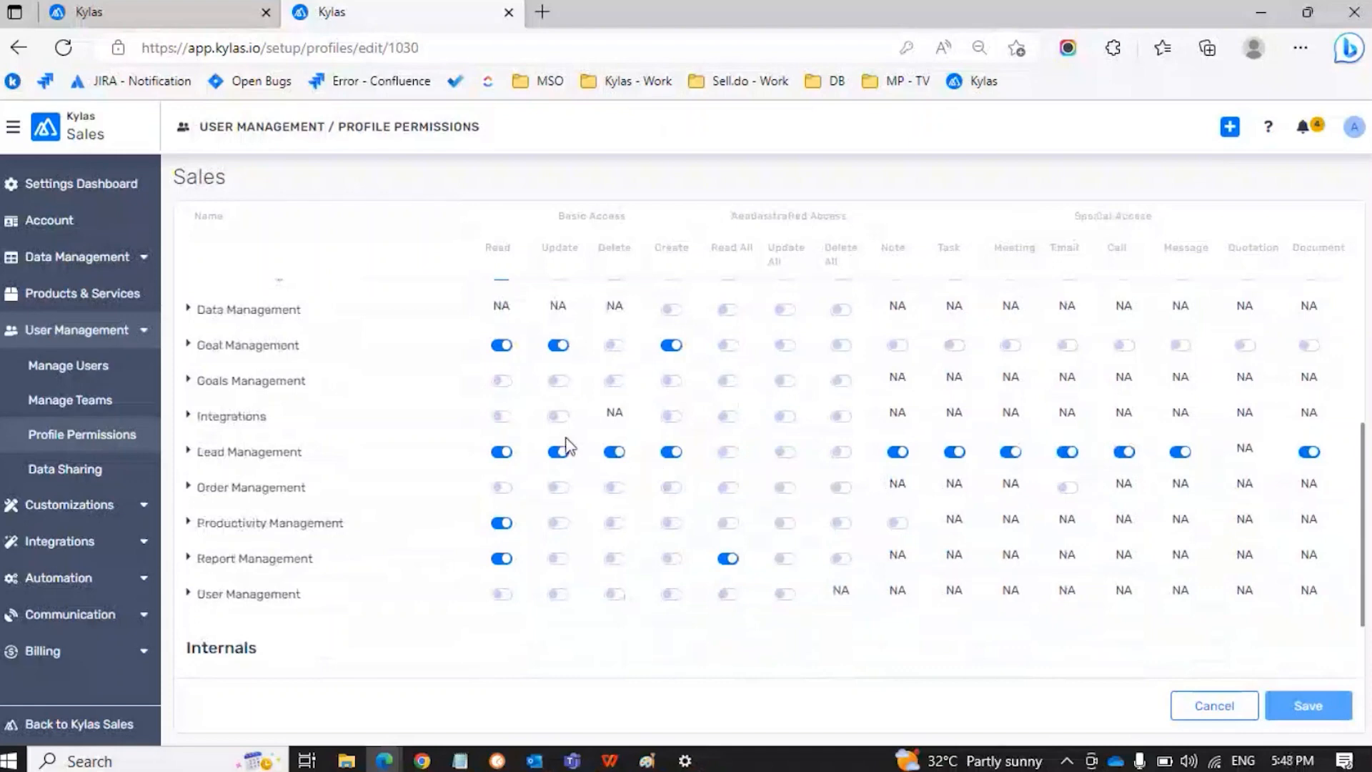
# Step: Return to the Manage Users list and clear its Sales profile filter to list all users
pyautogui.click(87, 373)
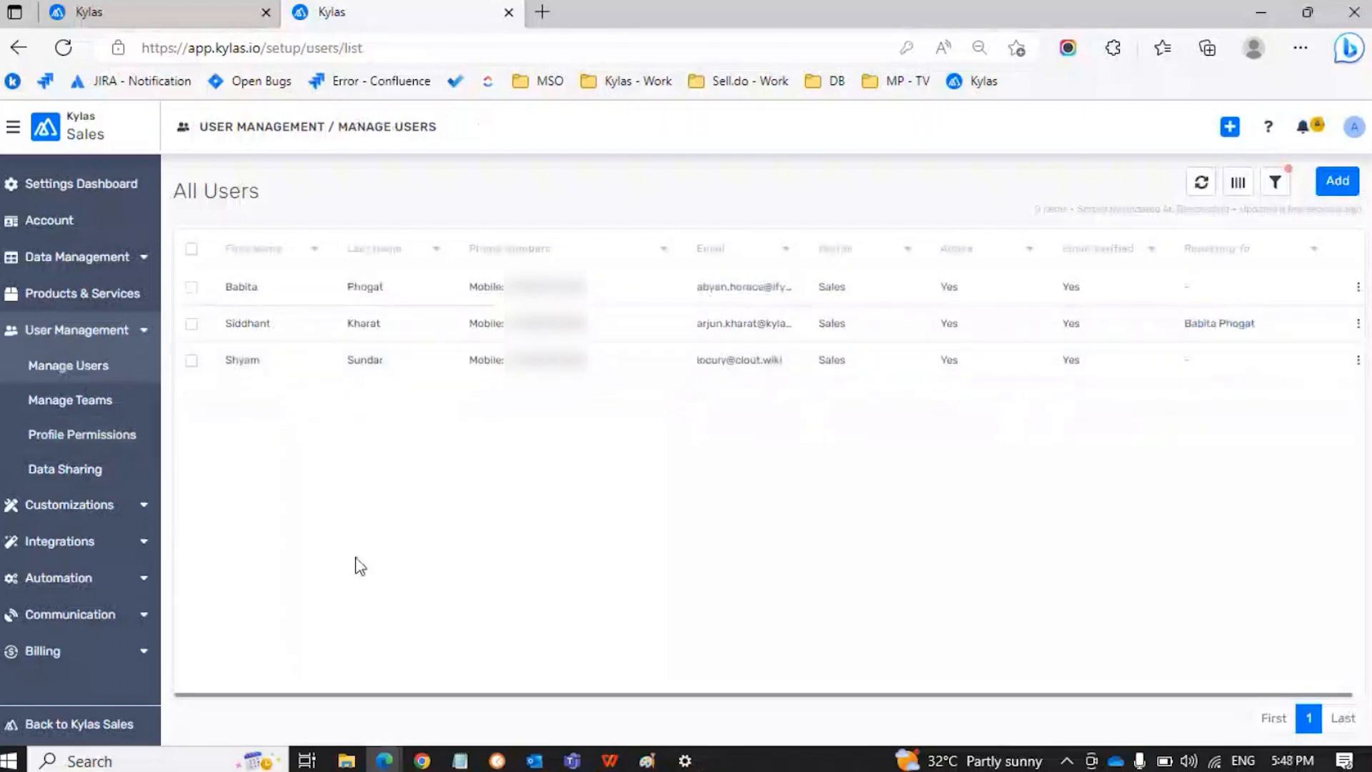
pyautogui.click(1273, 188)
pyautogui.click(1156, 612)
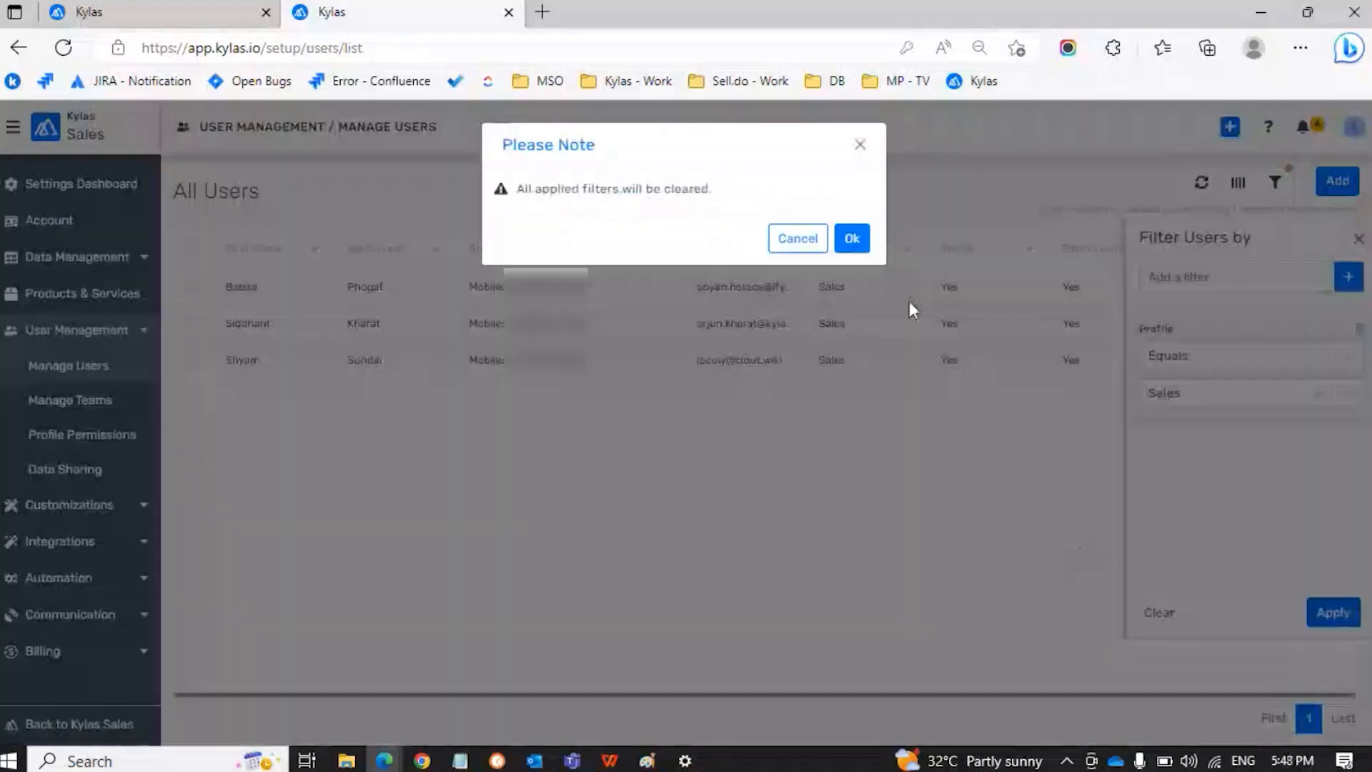
pyautogui.click(861, 249)
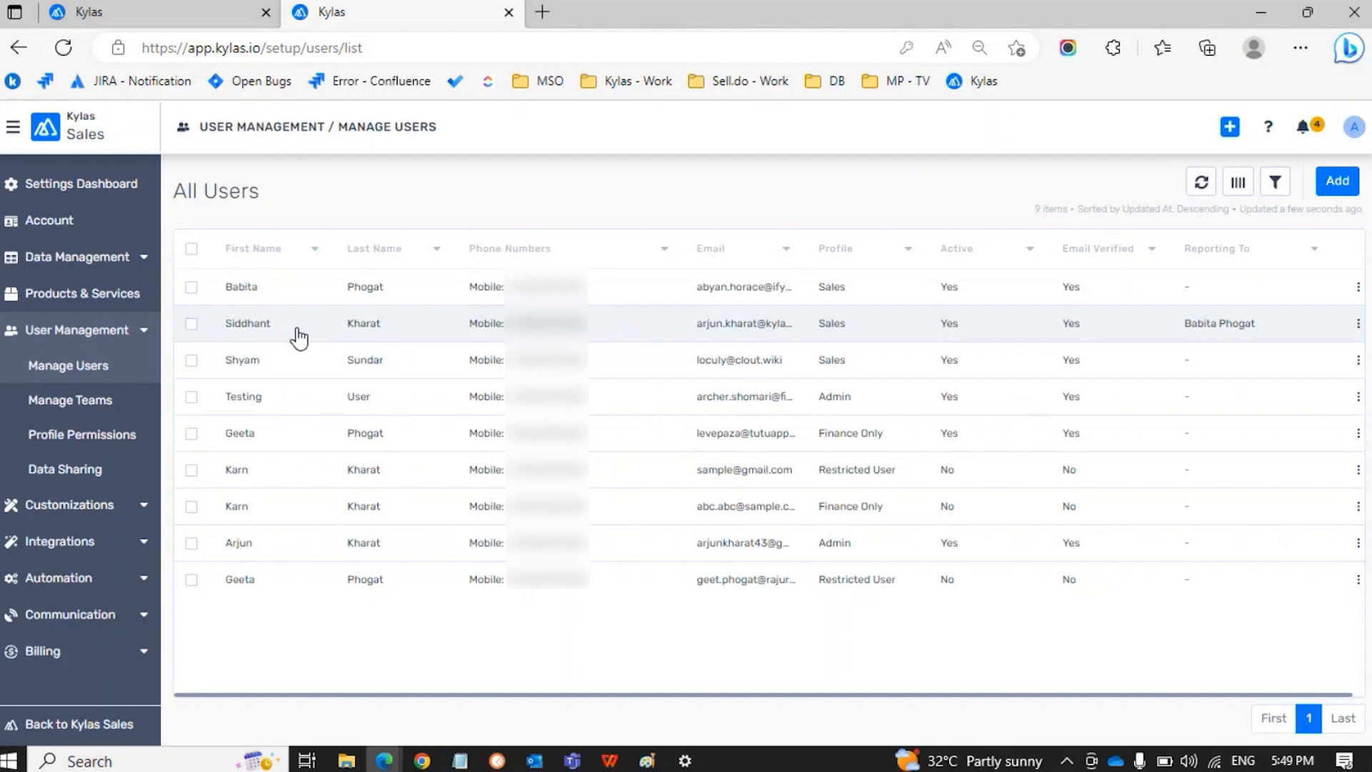
# Step: Open the record of the Sales user who has a reporting manager and examine the user's name and Reporting To field
pyautogui.click(299, 338)
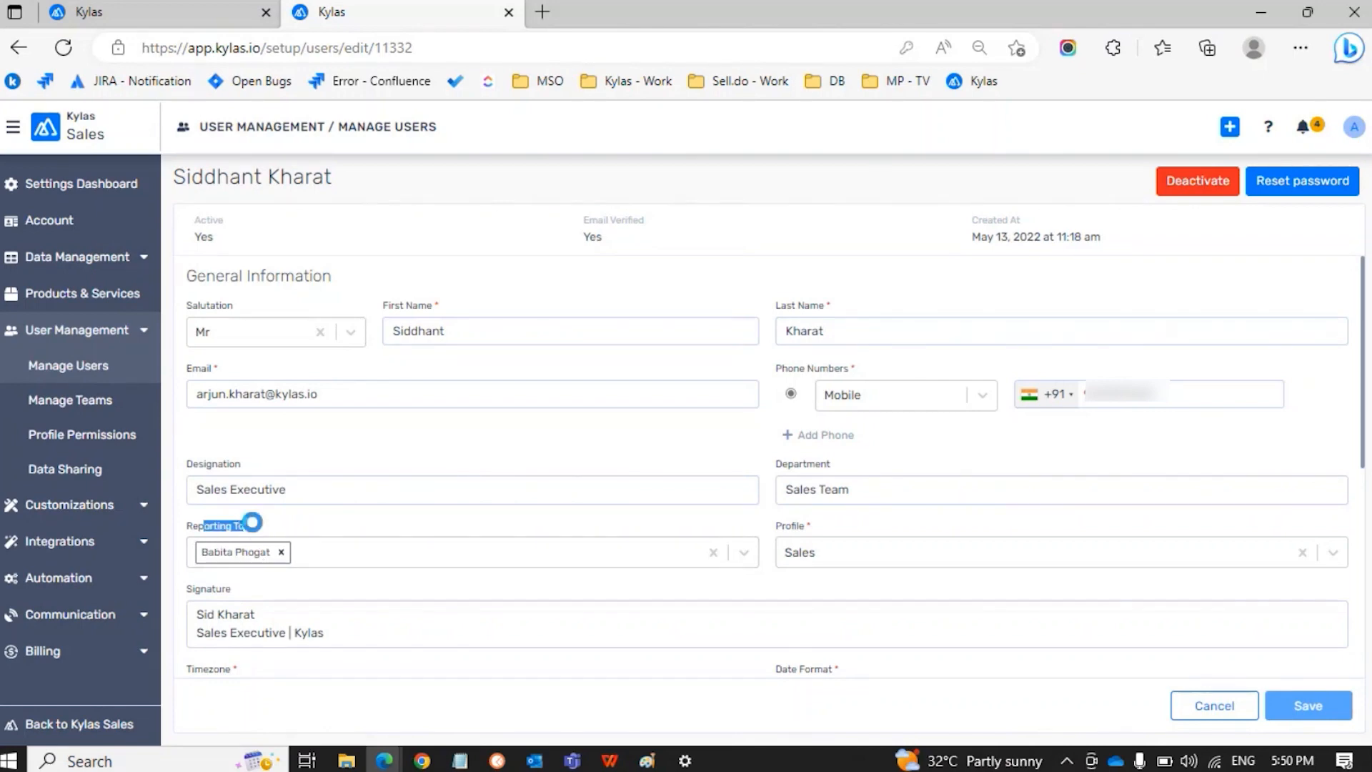
pyautogui.moveTo(341, 190); pyautogui.dragTo(179, 185)
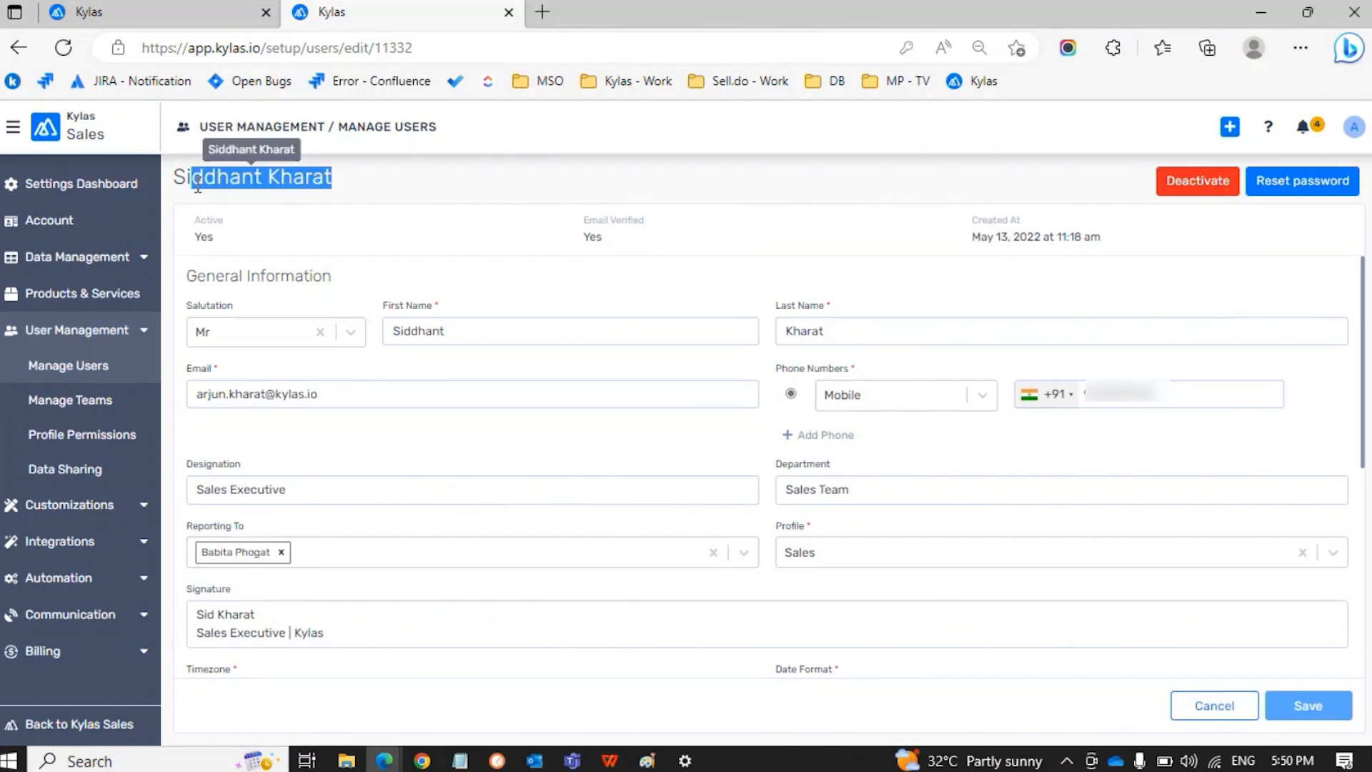
pyautogui.click(384, 191)
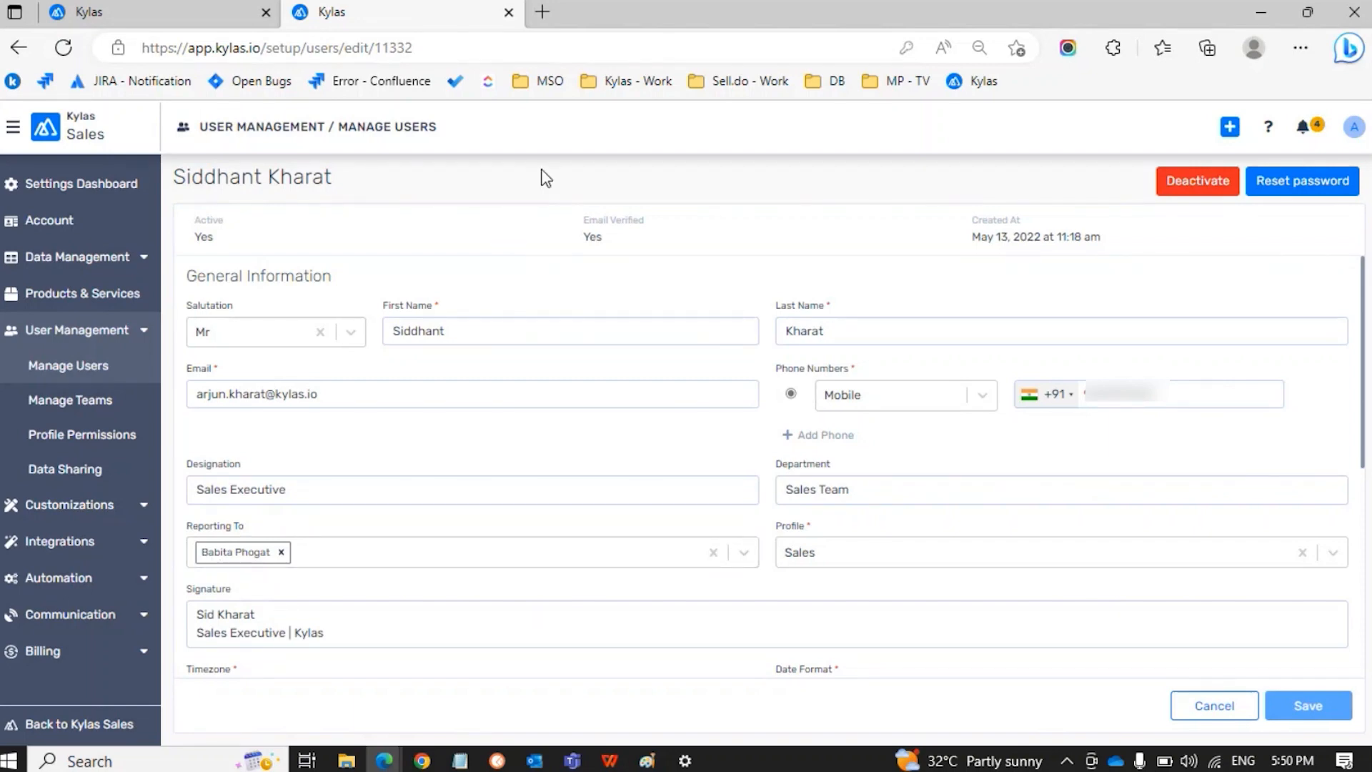
pyautogui.moveTo(357, 182); pyautogui.dragTo(183, 178)
pyautogui.click(336, 179)
# Step: Switch to Chrome and open the production Kylas site from the bookmarks in a new window
pyautogui.moveTo(422, 760)
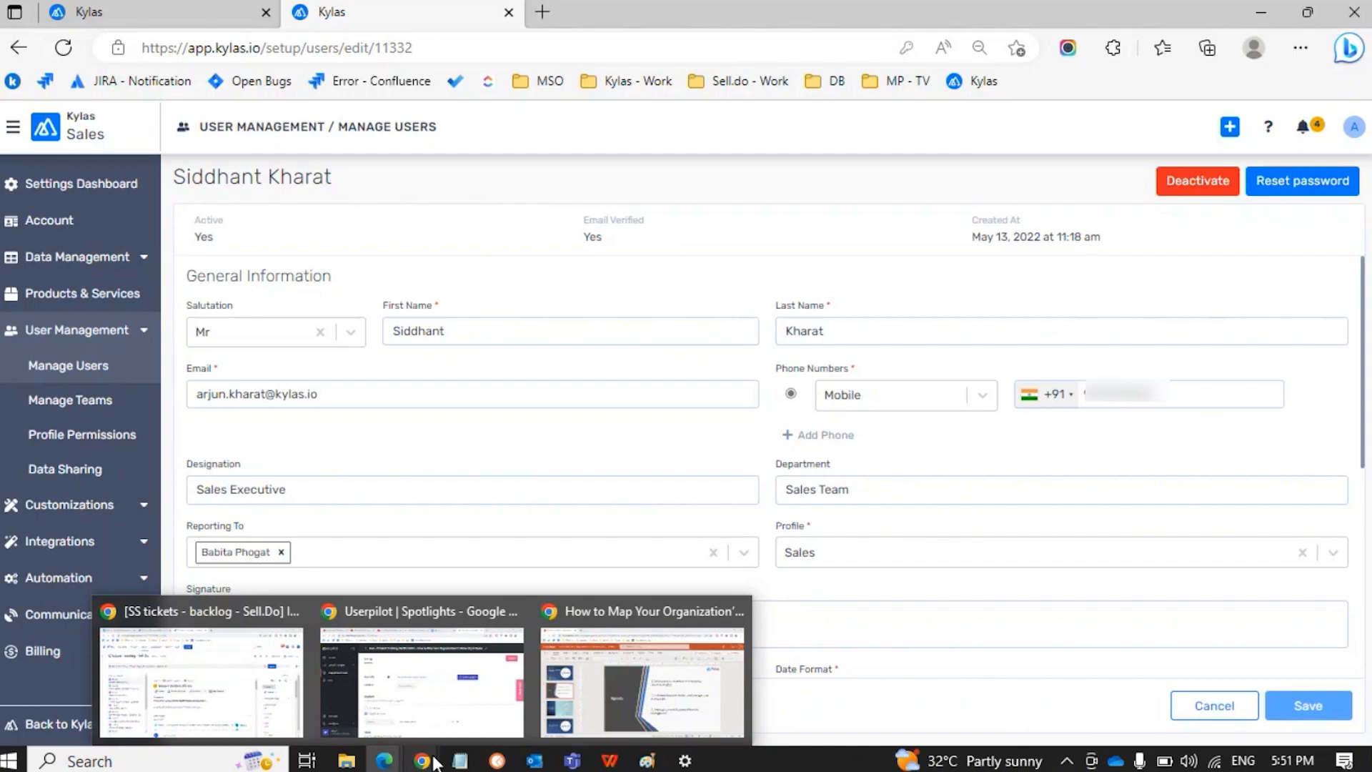
pyautogui.click(566, 696)
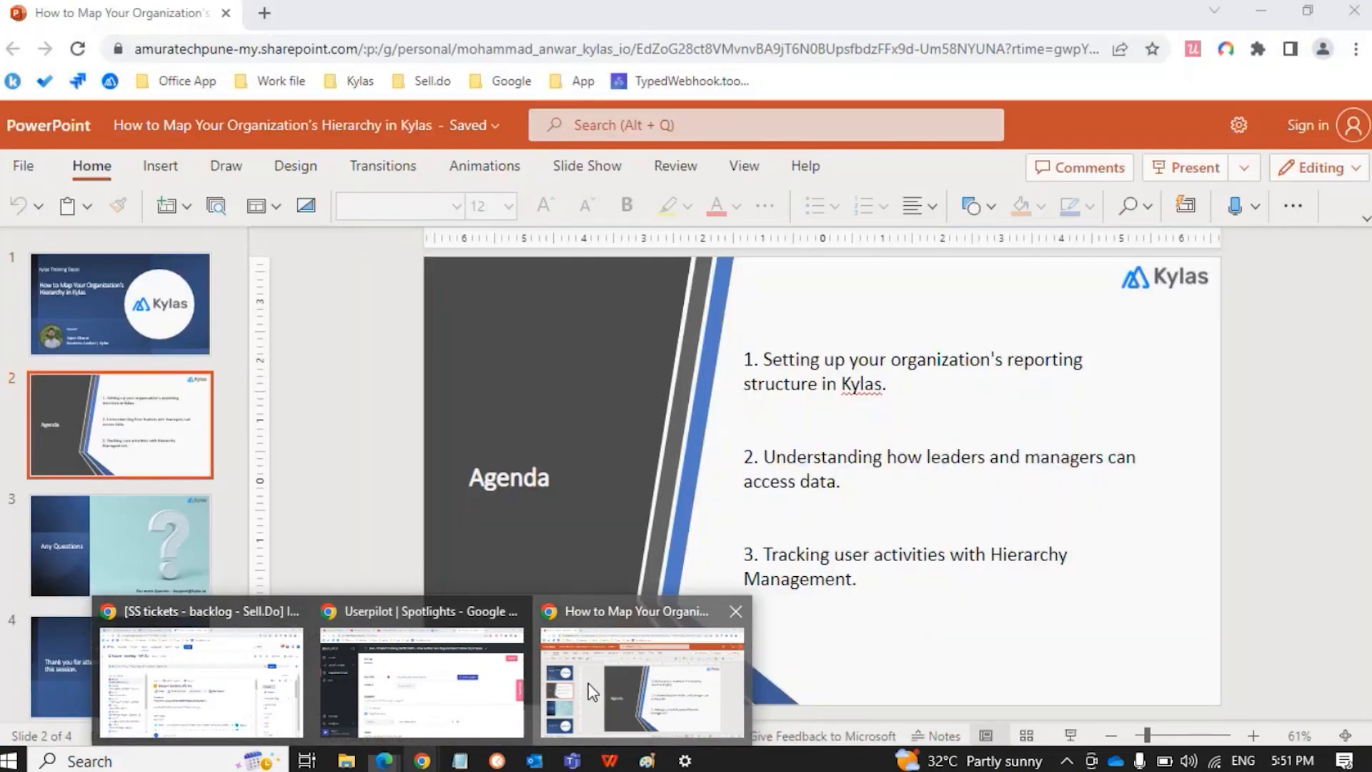
pyautogui.click(589, 684)
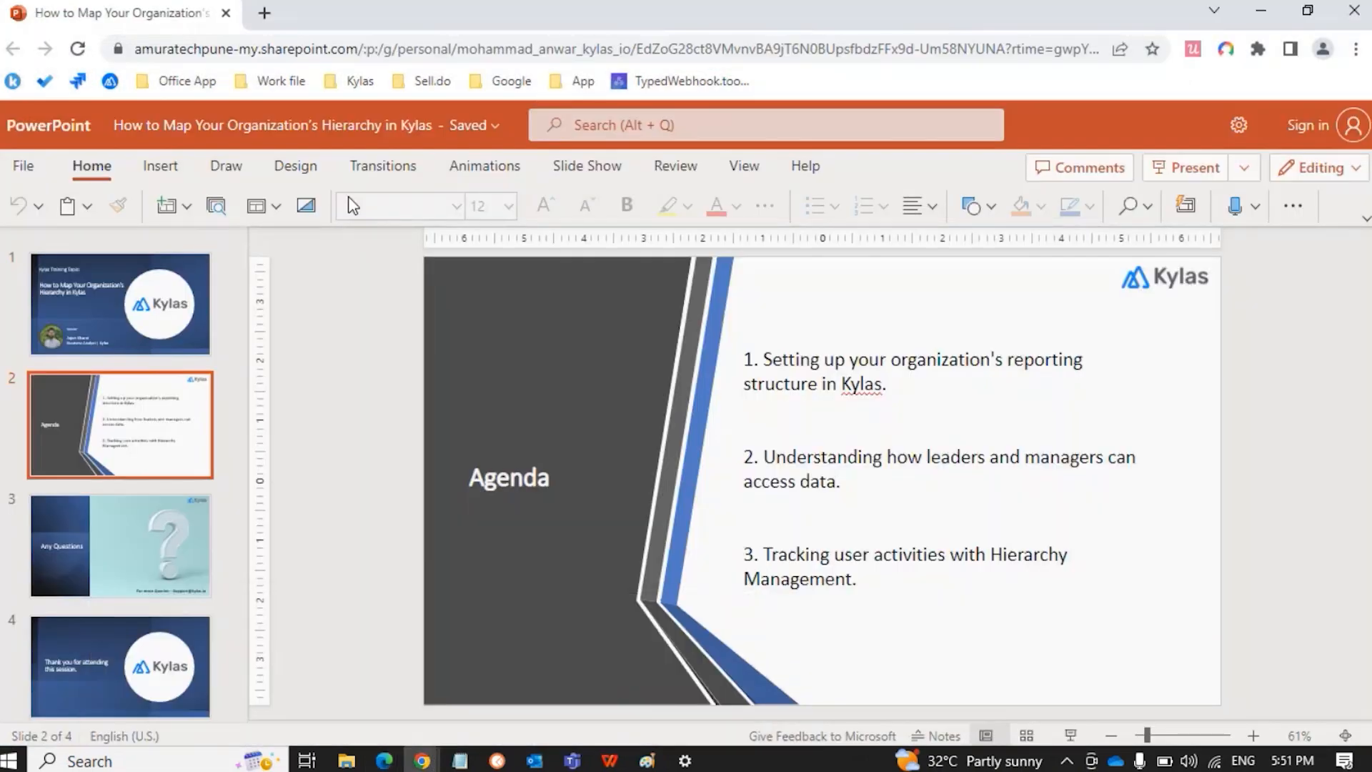
pyautogui.hotkey('ctrl', 'n')
pyautogui.click(359, 84)
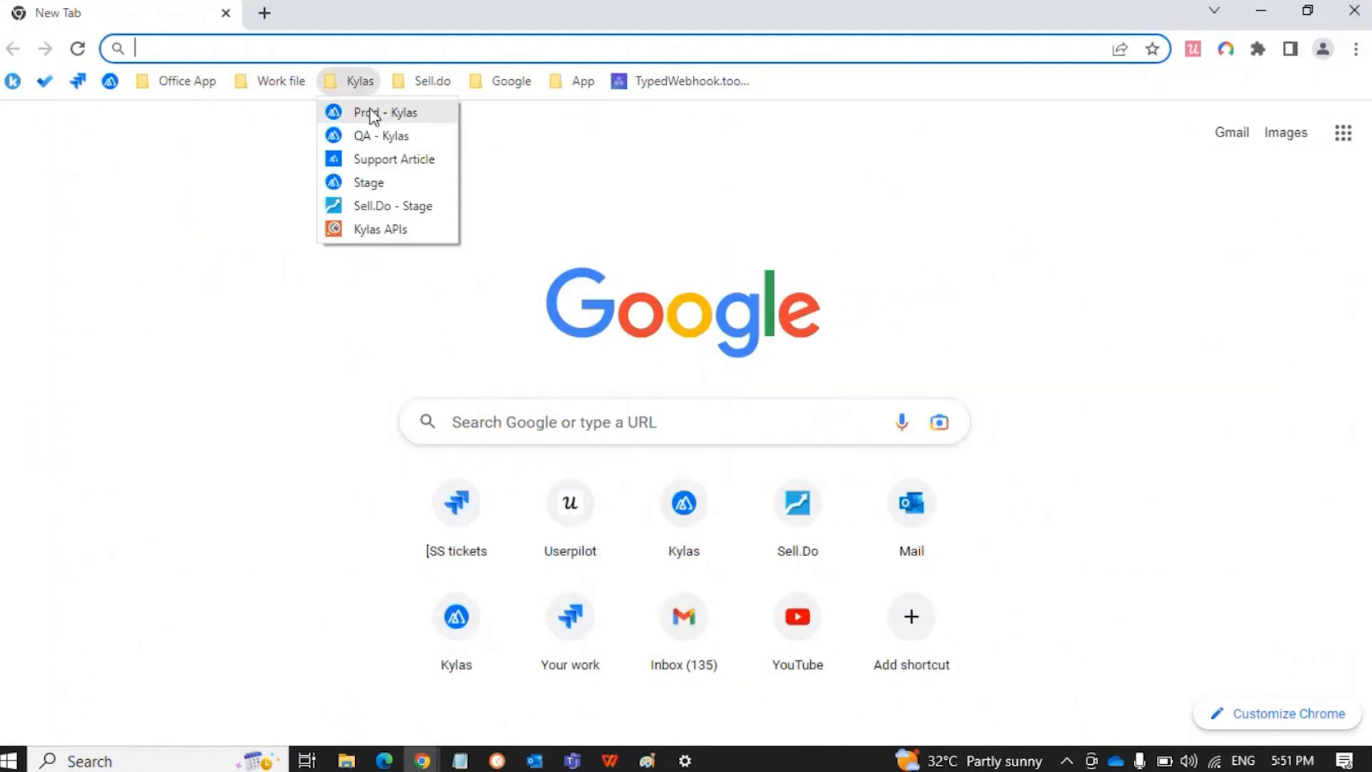
pyautogui.click(371, 115)
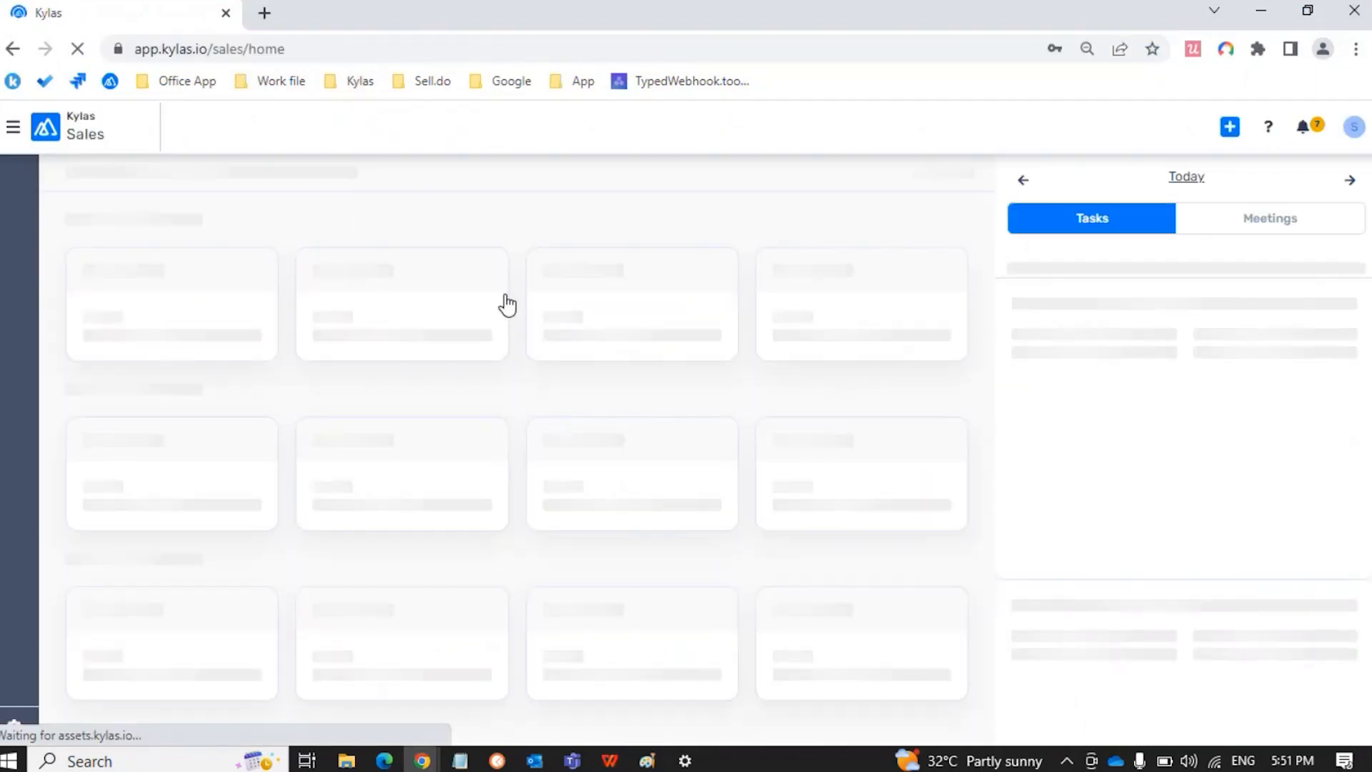
# Step: Log out of the current Kylas account and sign in with the reporting manager's saved e-mail and password
pyautogui.click(1357, 133)
pyautogui.click(1258, 243)
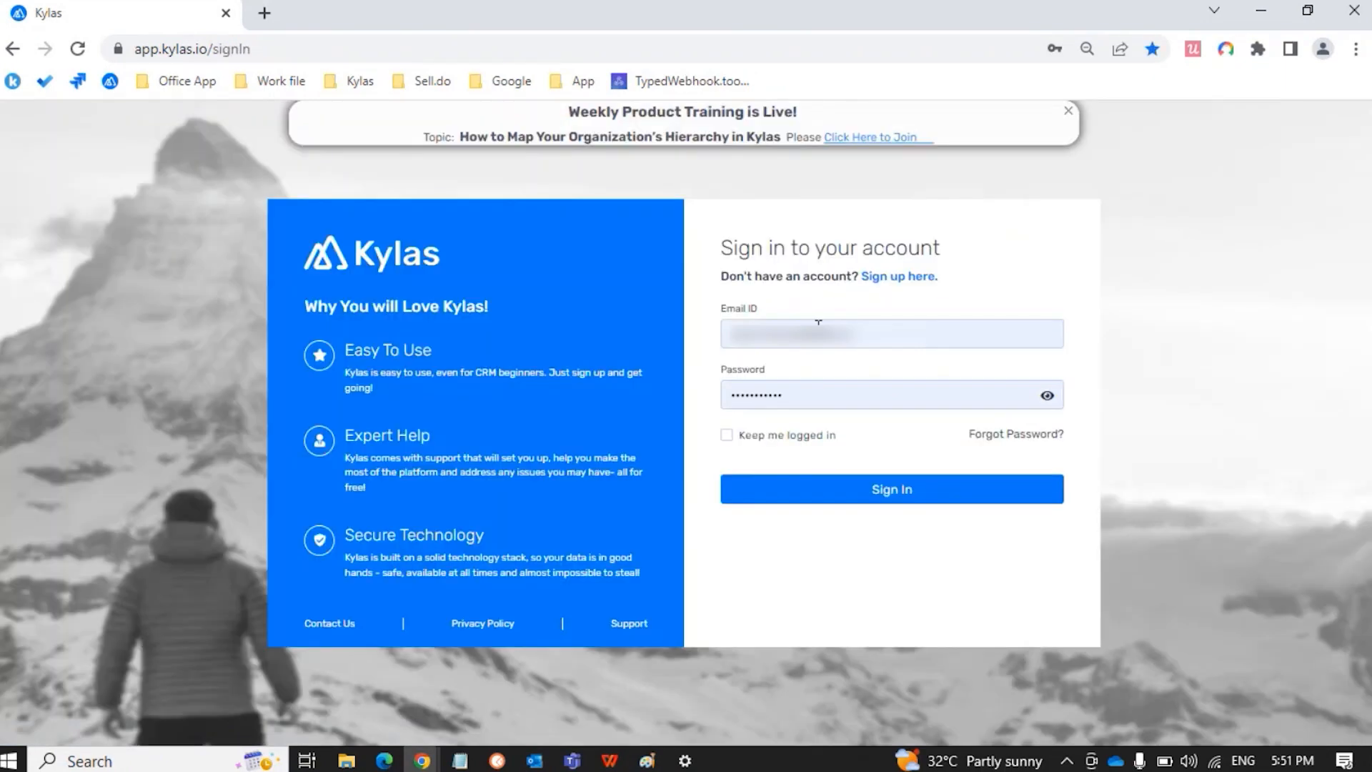
pyautogui.click(819, 332)
pyautogui.click(1151, 406)
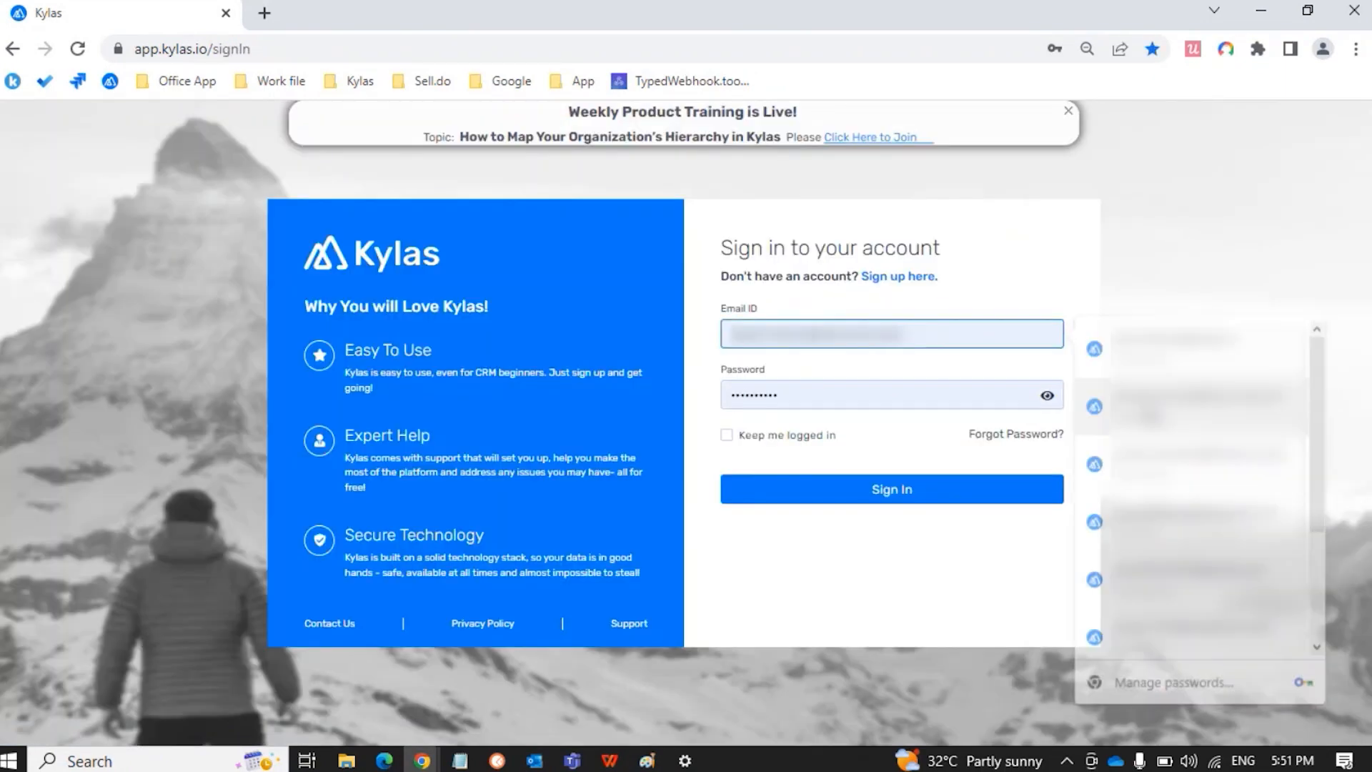
pyautogui.click(894, 492)
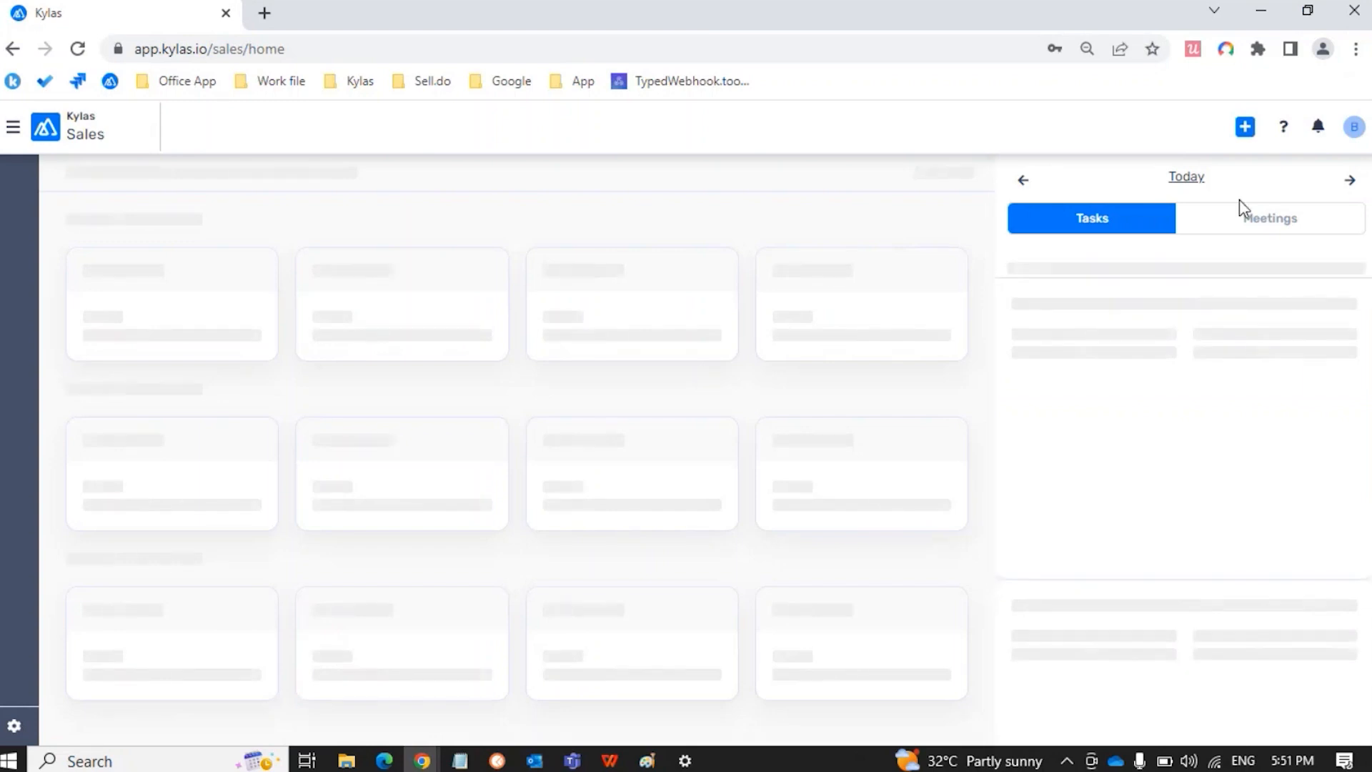
# Step: Open the signed-in manager's My Account details
pyautogui.click(1353, 127)
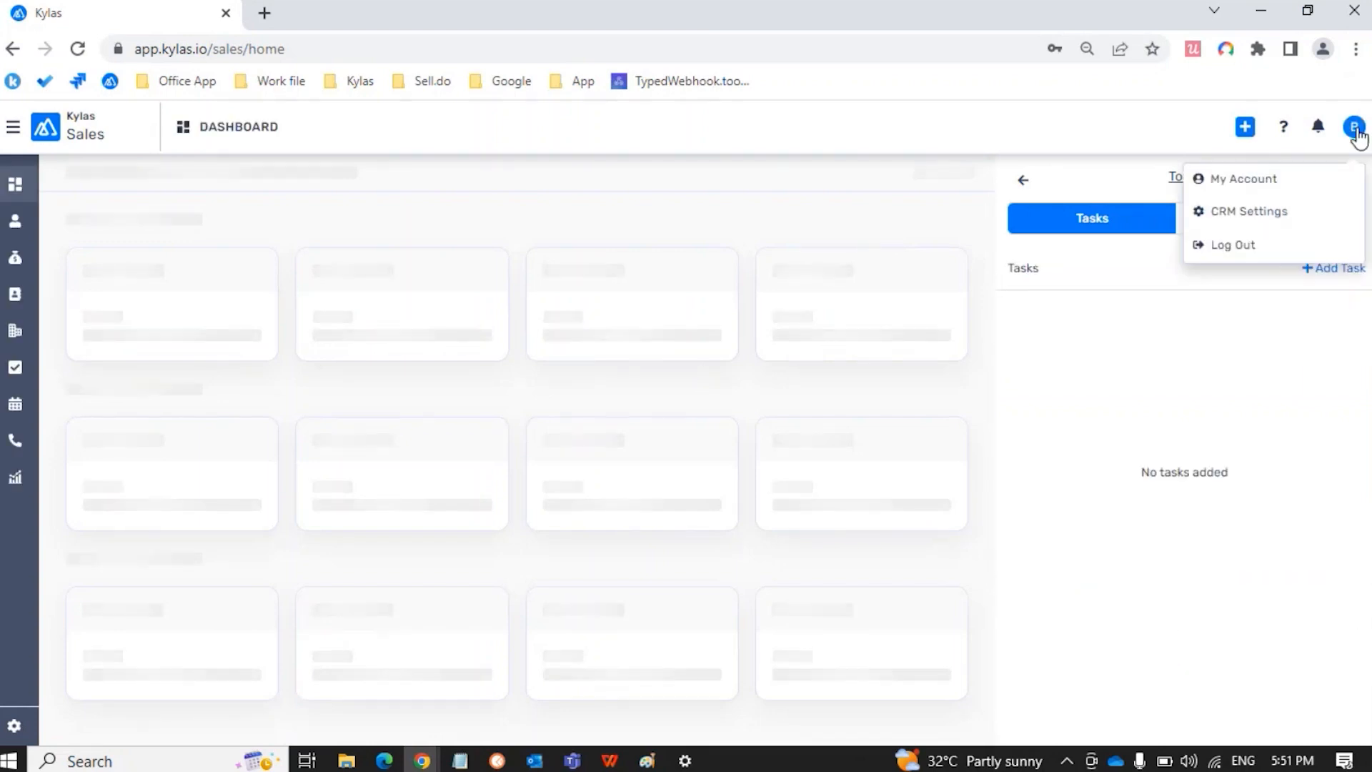
pyautogui.click(1262, 183)
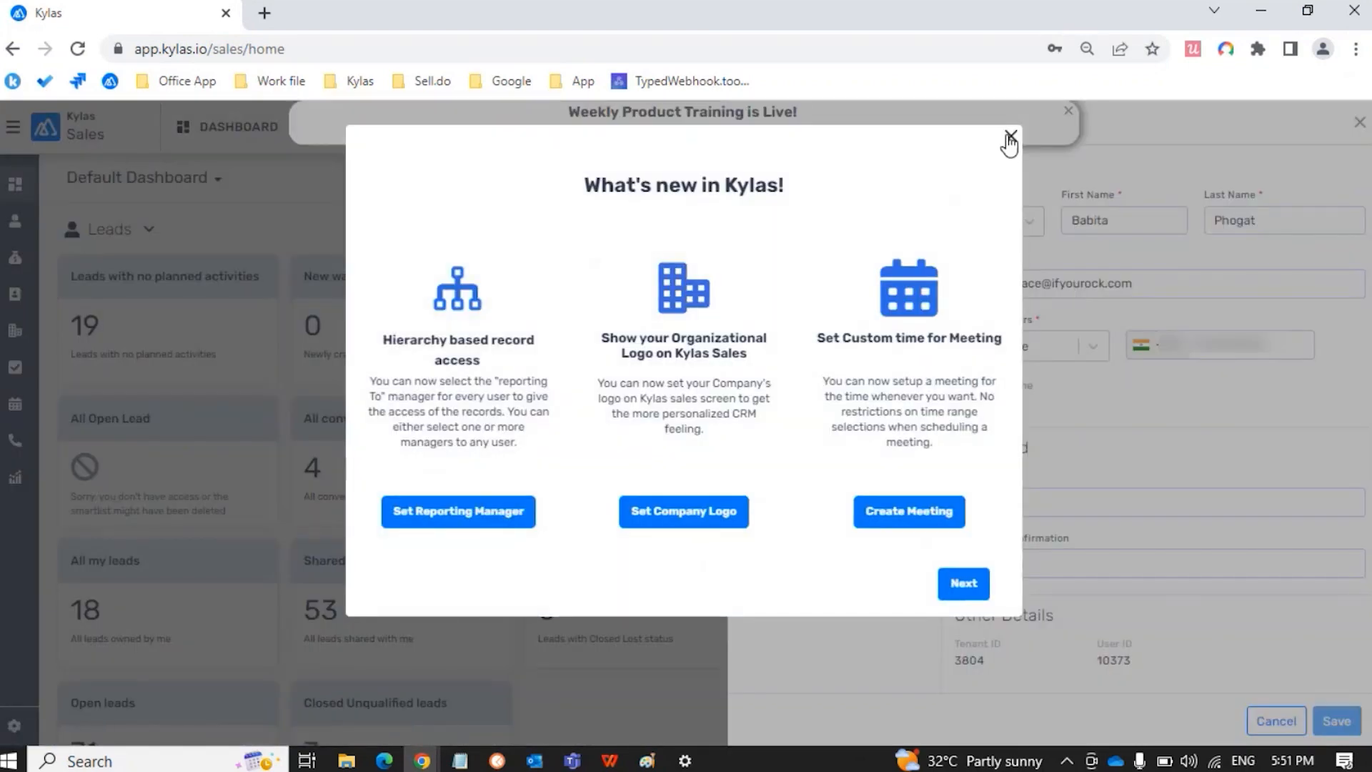
# Step: Close the What's new announcement and the account details, then open the Leads list and examine its item count
pyautogui.click(1010, 137)
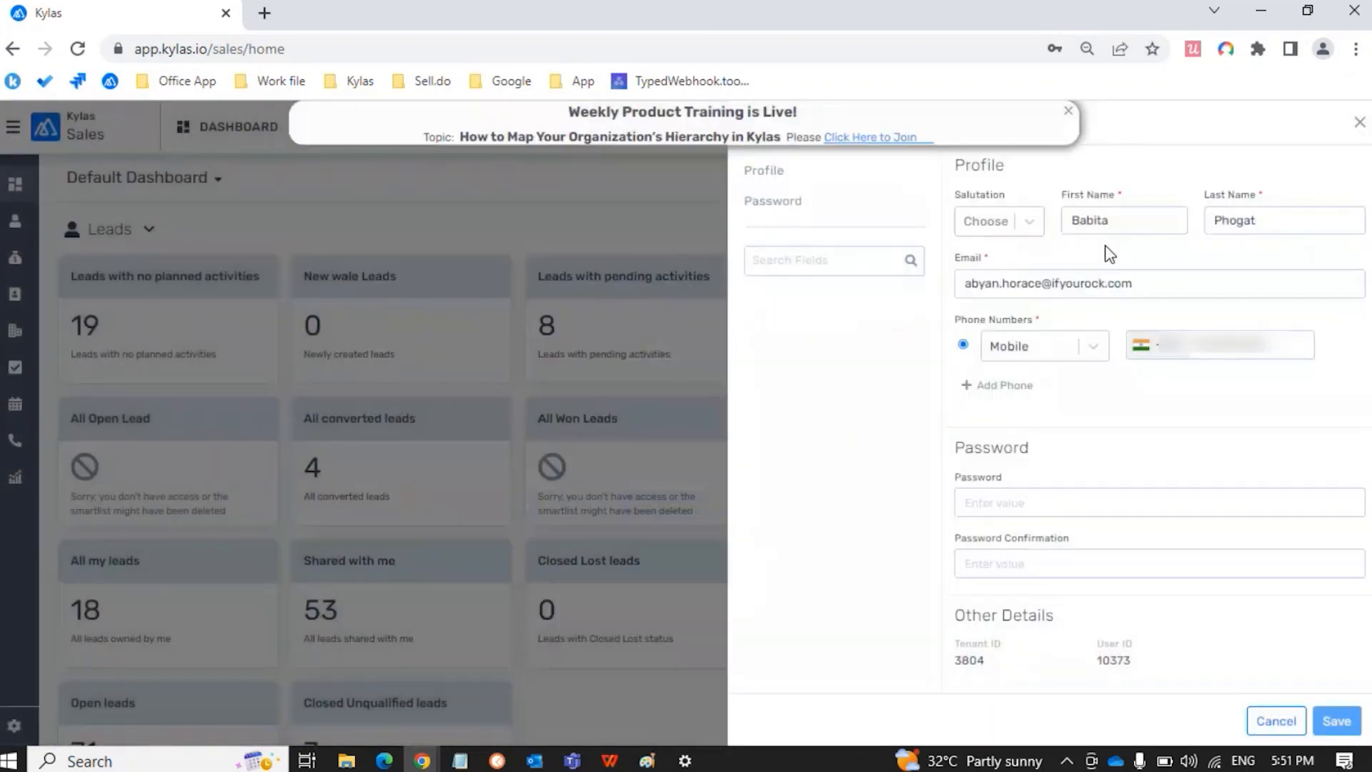
pyautogui.click(1360, 123)
pyautogui.click(15, 221)
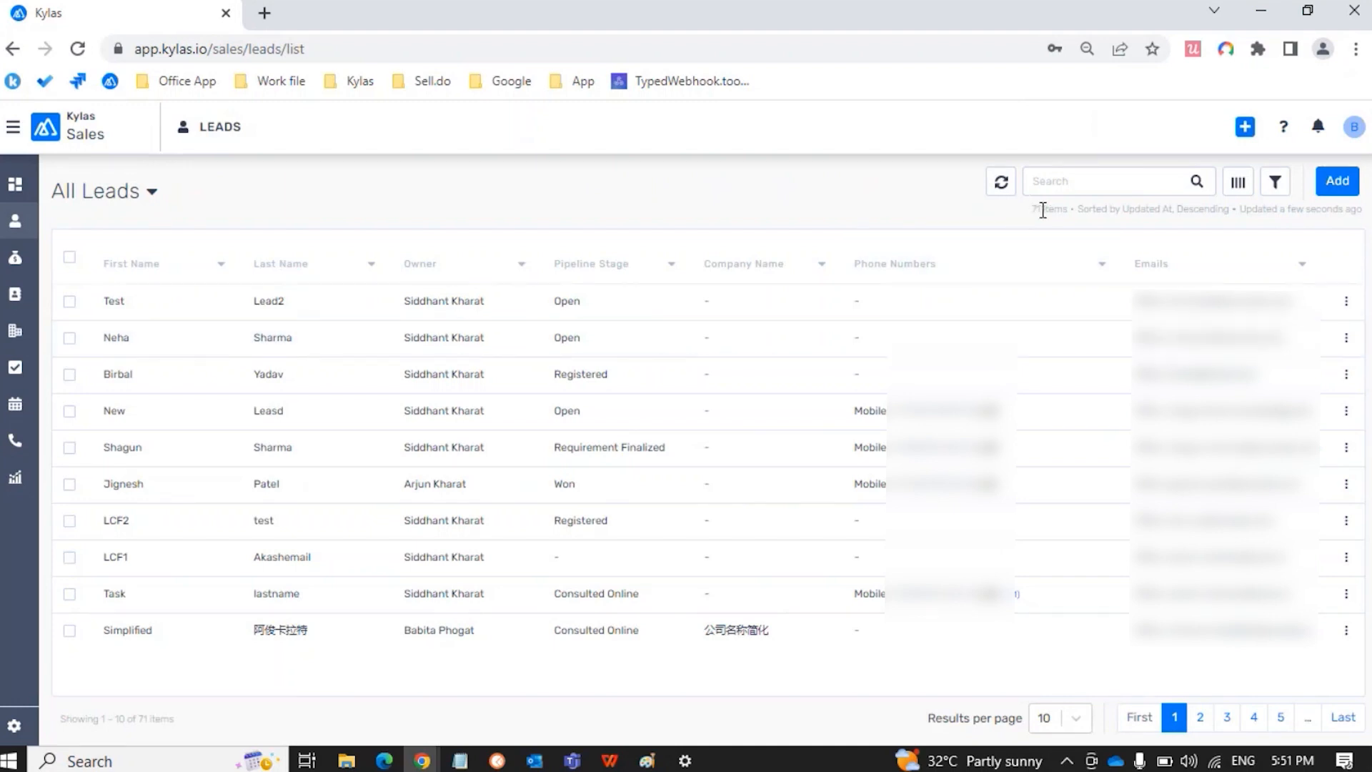
pyautogui.moveTo(1043, 210); pyautogui.dragTo(1017, 214)
pyautogui.click(869, 174)
# Step: Filter the leads by Owner Not Equals the signed-in manager and apply the filter
pyautogui.click(1275, 181)
pyautogui.click(1224, 278)
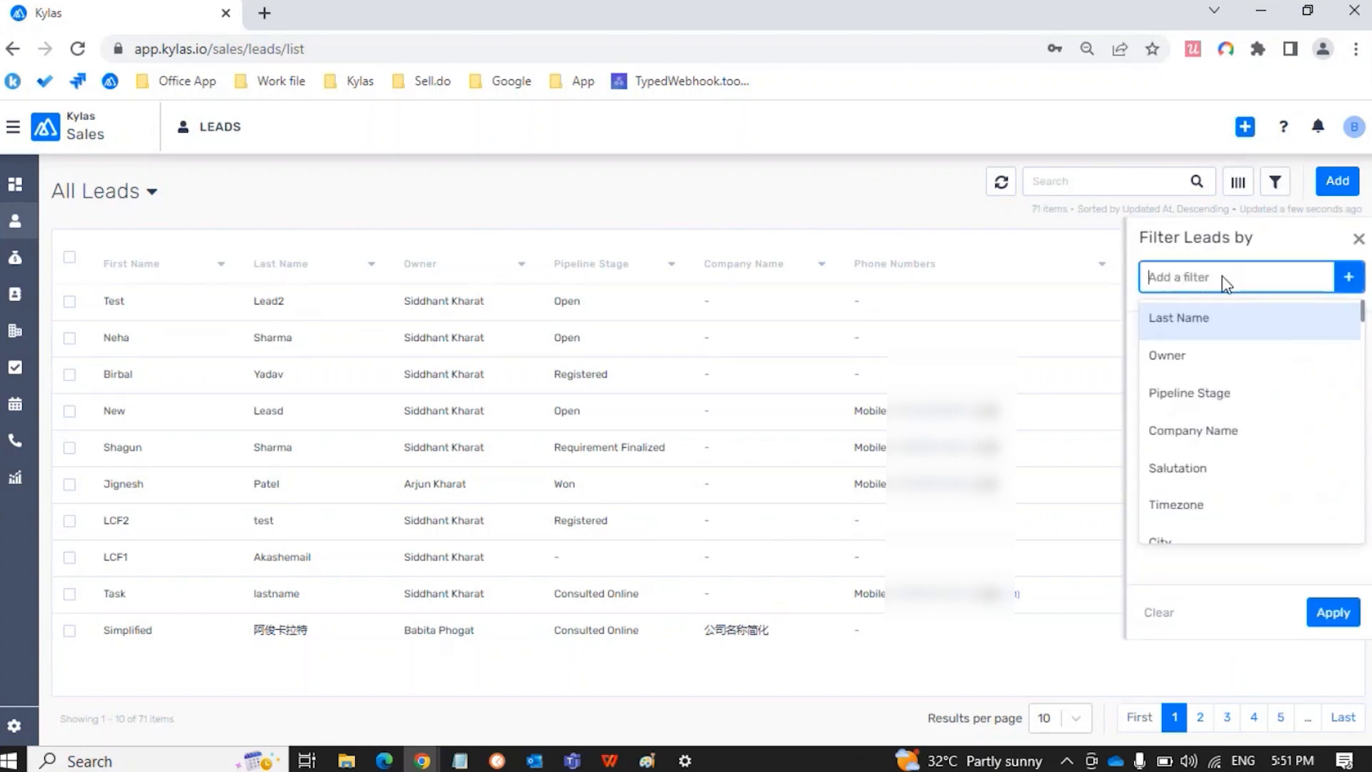
pyautogui.click(1213, 368)
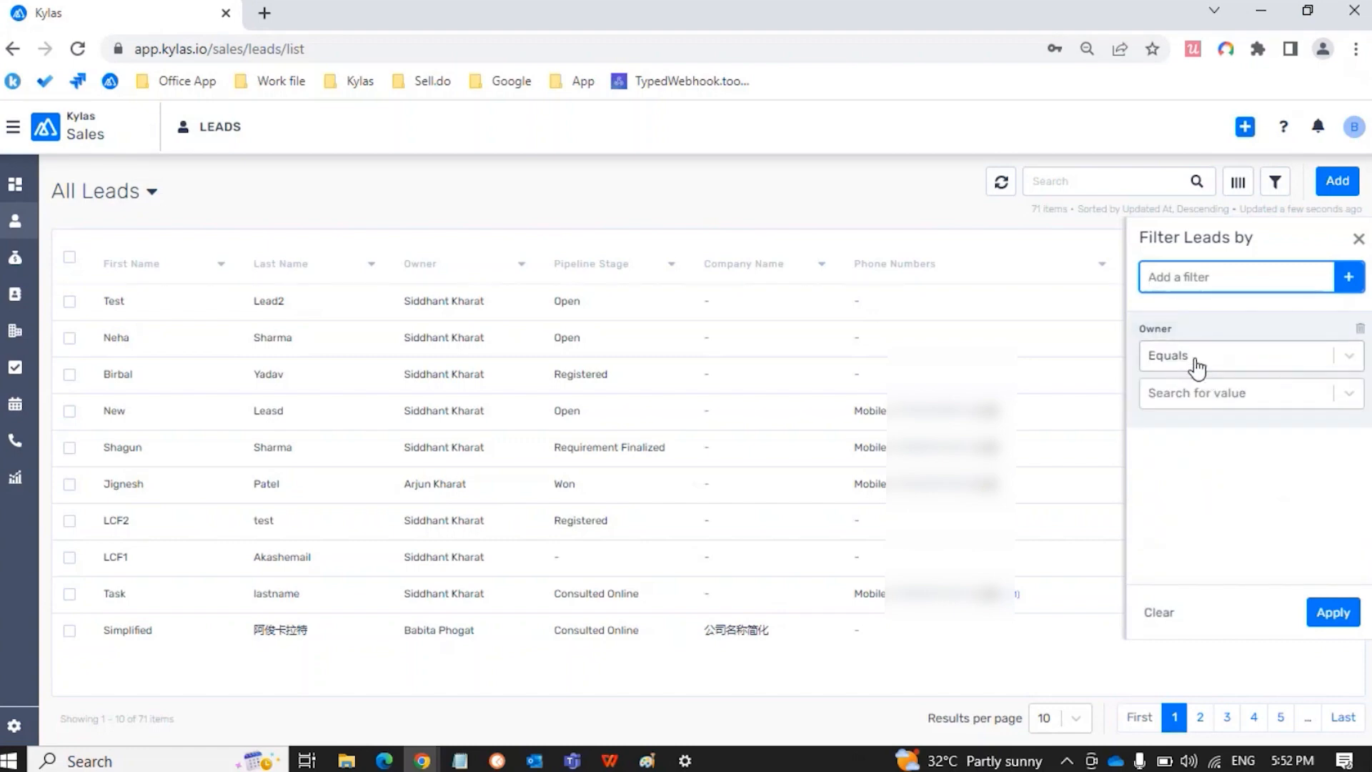
pyautogui.click(1189, 398)
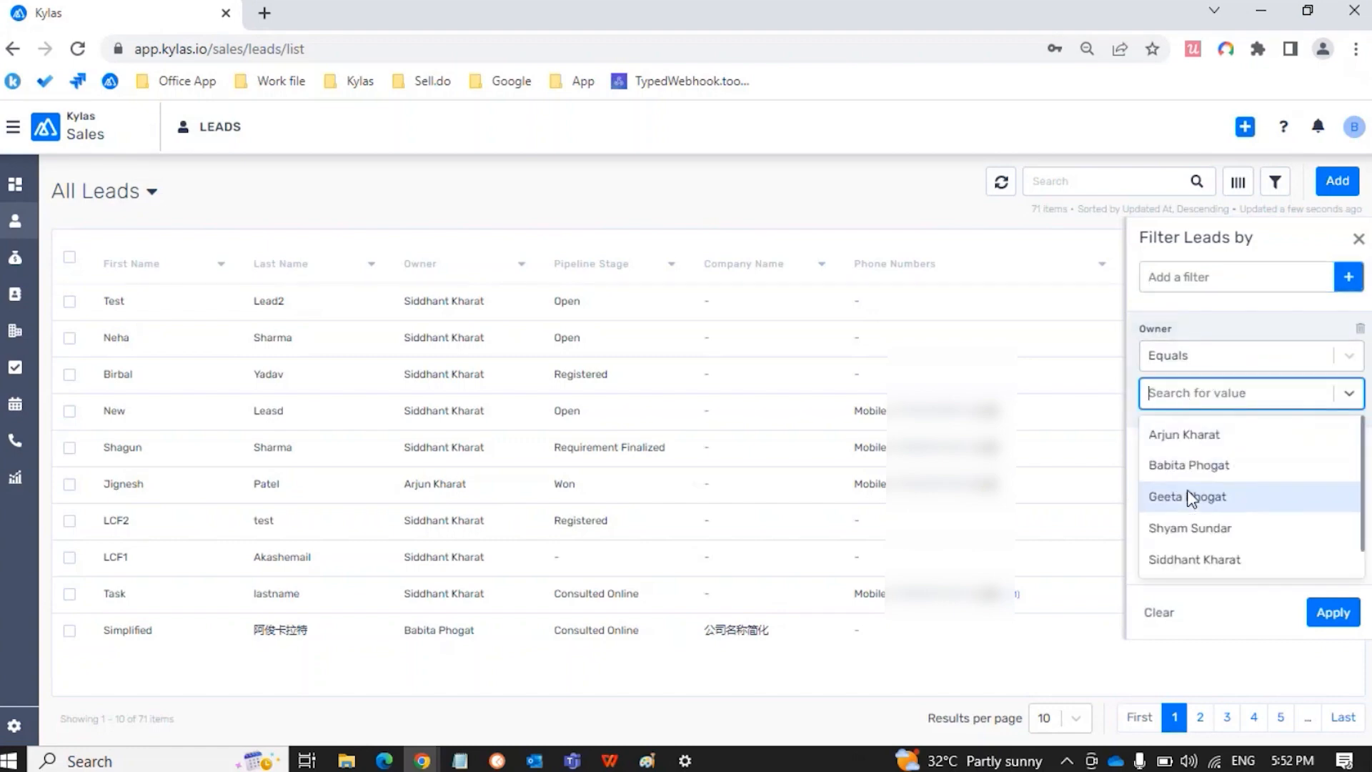
pyautogui.scroll(-1, 1189, 507)
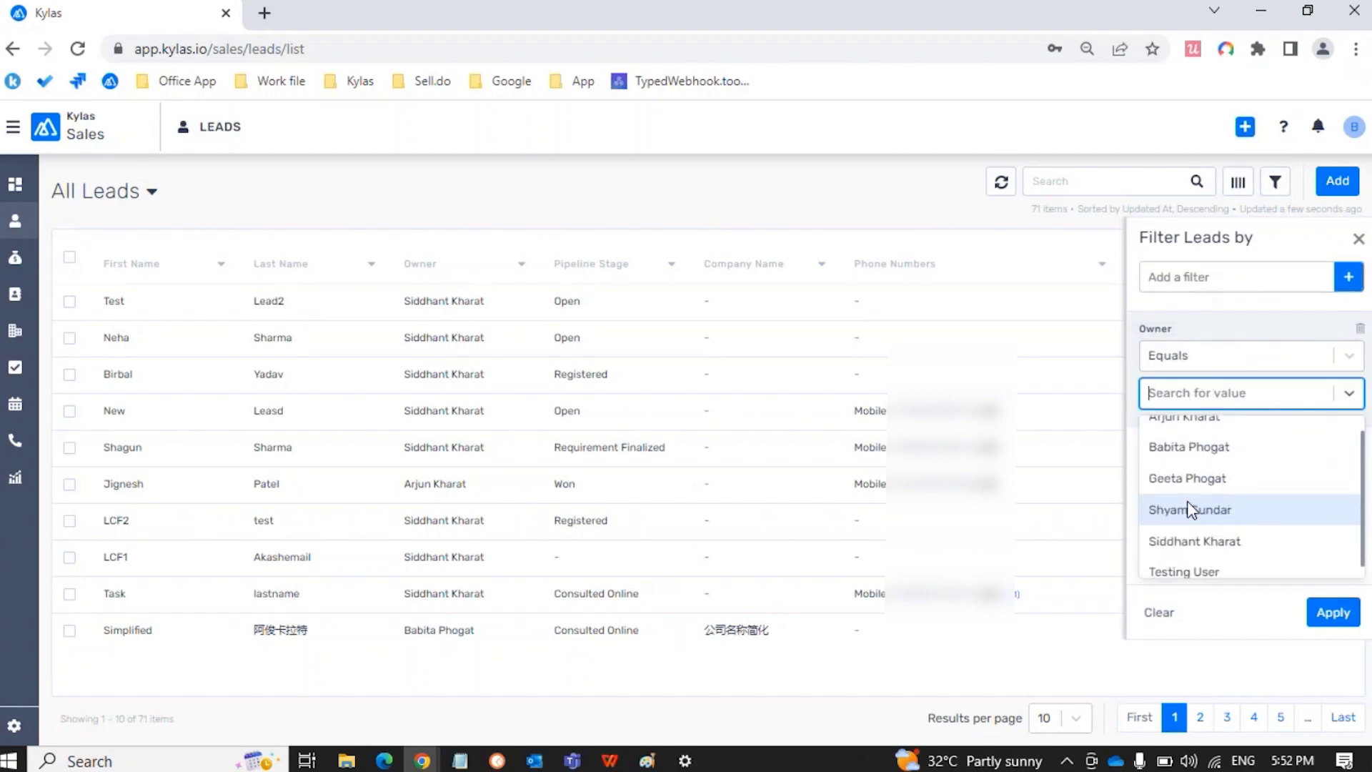
pyautogui.click(1204, 355)
pyautogui.click(1205, 427)
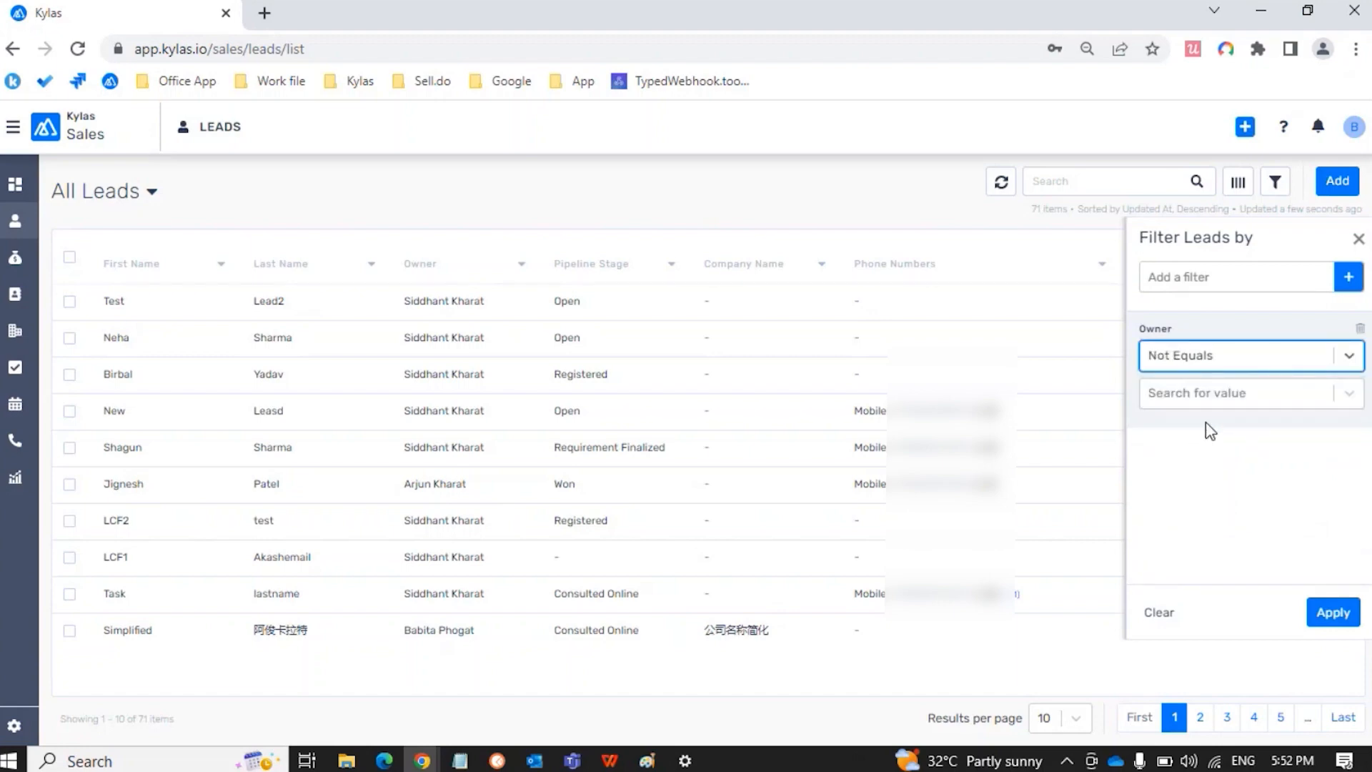
pyautogui.click(1223, 397)
pyautogui.click(1206, 465)
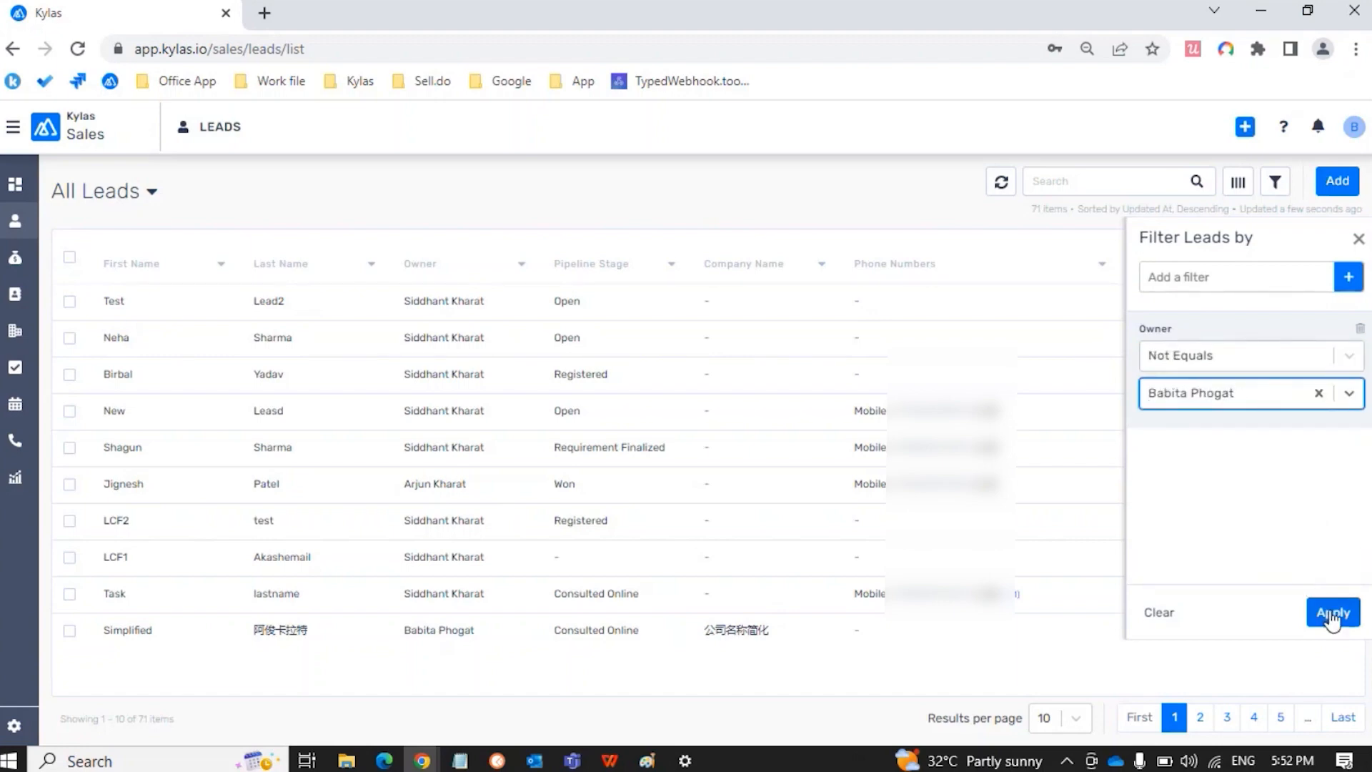
pyautogui.click(1333, 613)
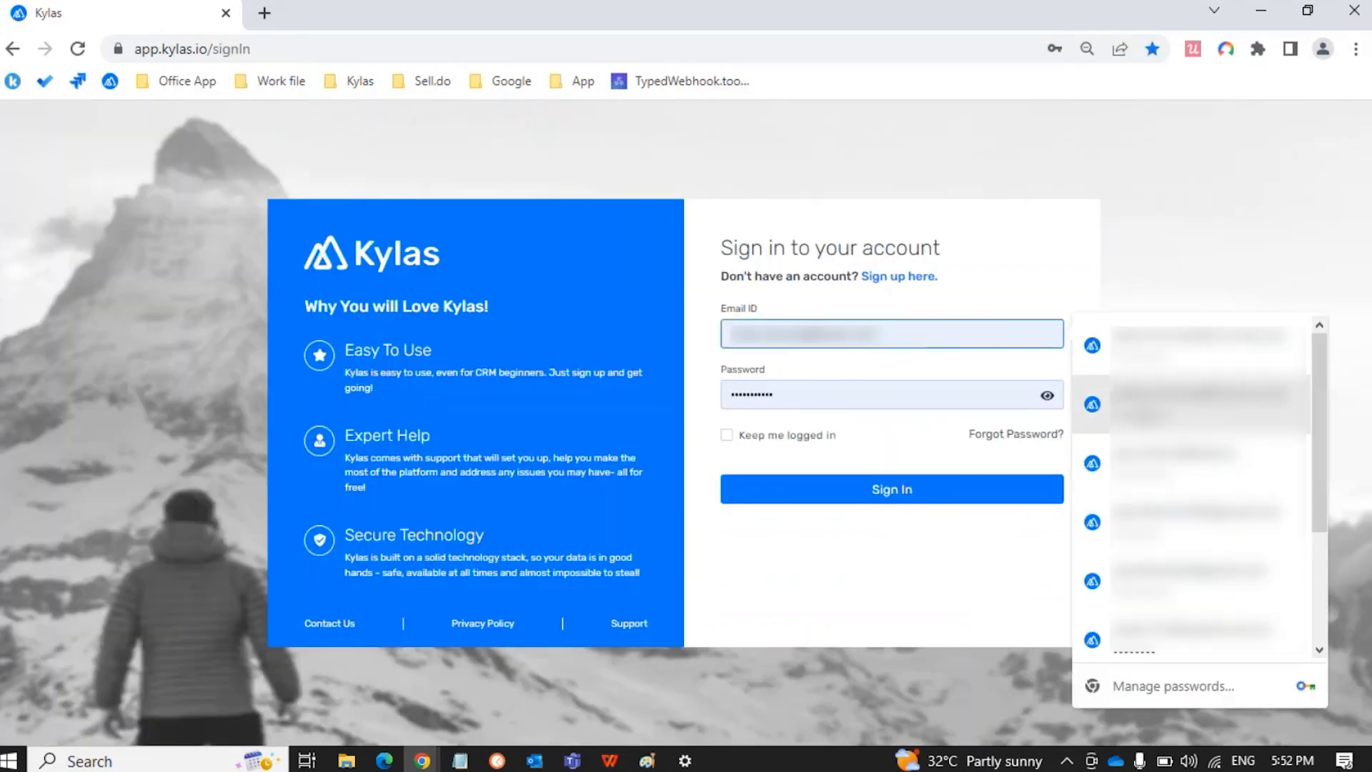
# Step: Sign in with the saved e-mail and password of the Sales user who manages nobody and dismiss the What's new announcement
pyautogui.scroll(-3, 1207, 525)
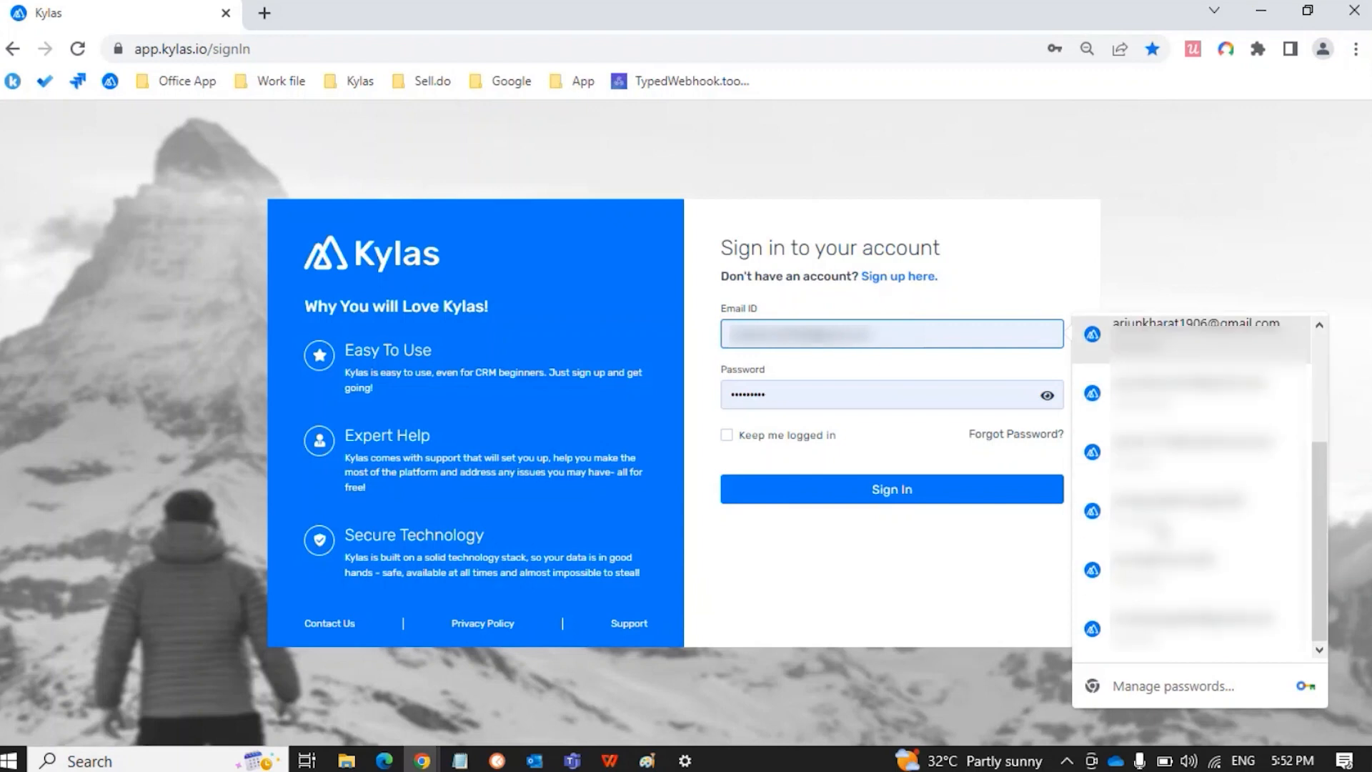
pyautogui.click(1207, 570)
pyautogui.click(927, 502)
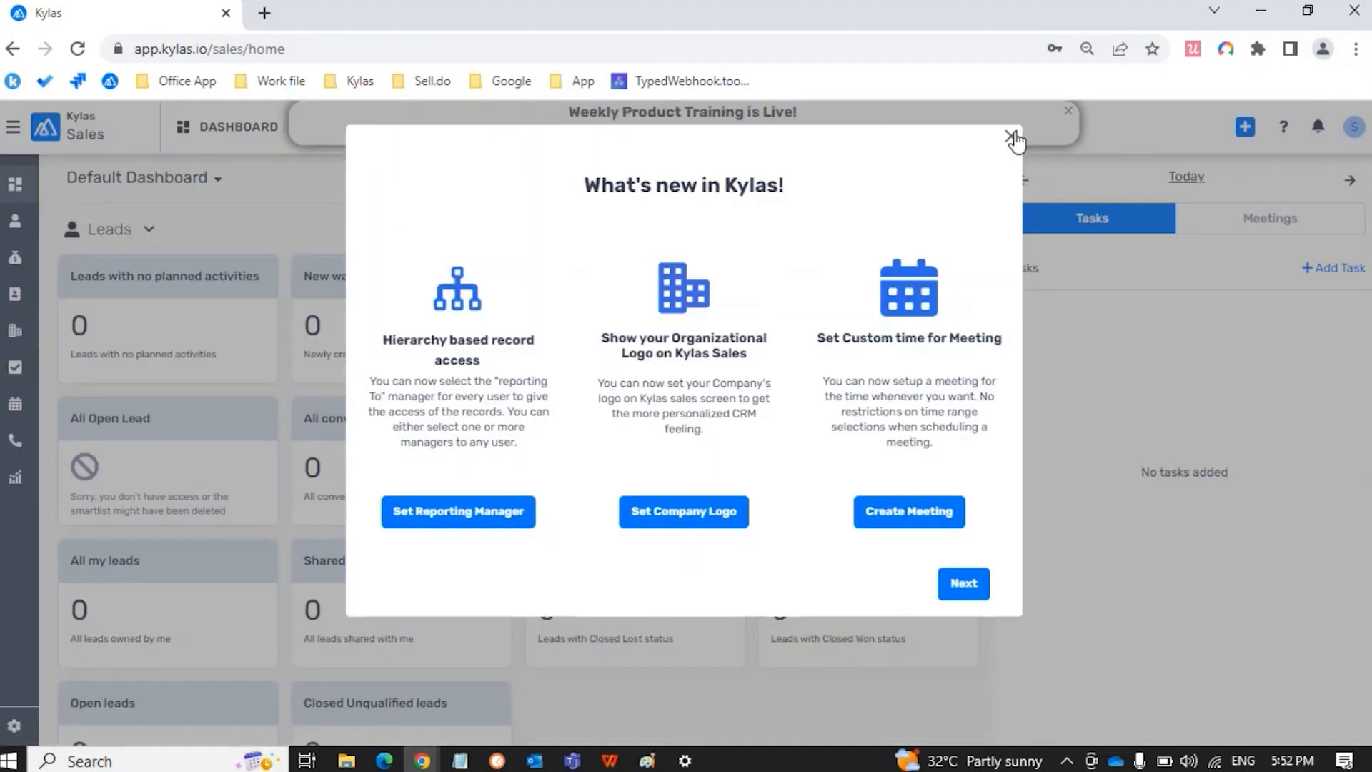
pyautogui.click(1012, 137)
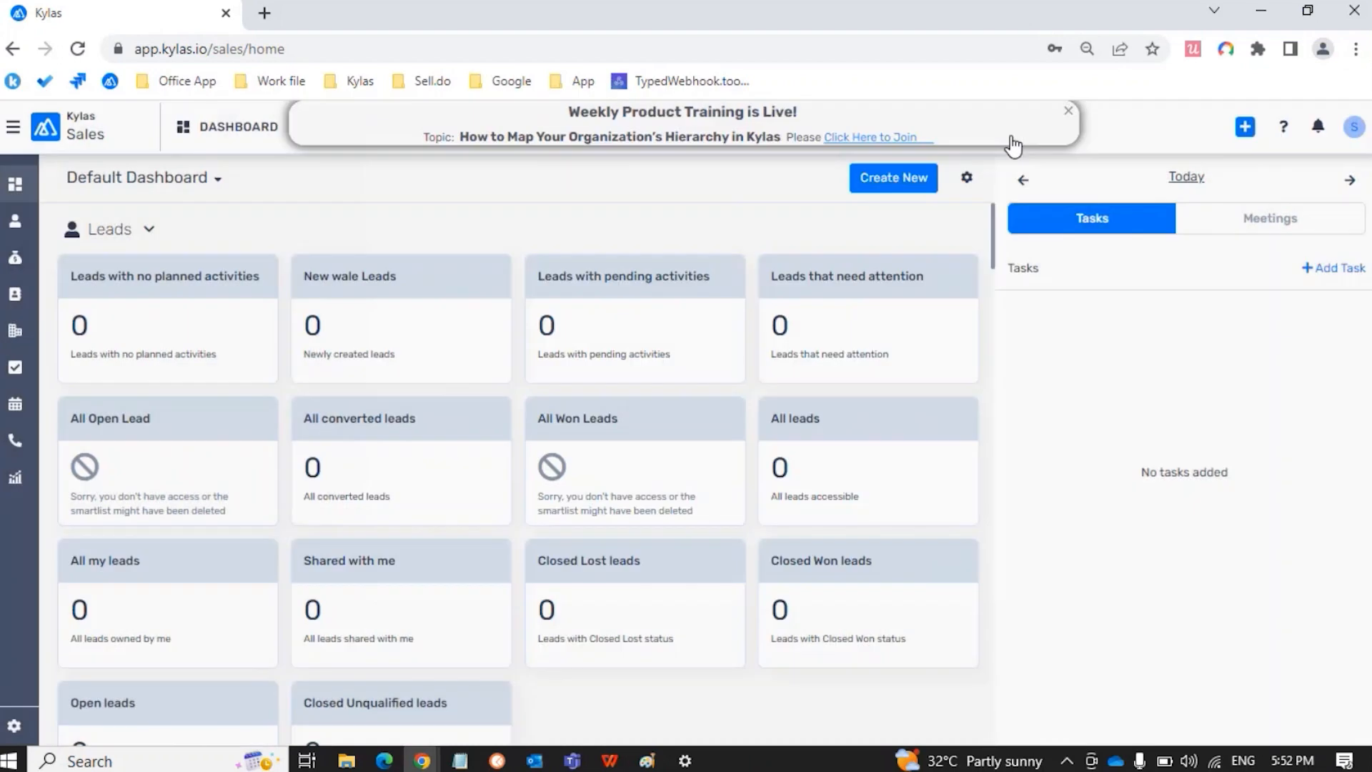
# Step: Open the Leads list, then check the signed-in user's first name in the My Account details and close them
pyautogui.click(25, 238)
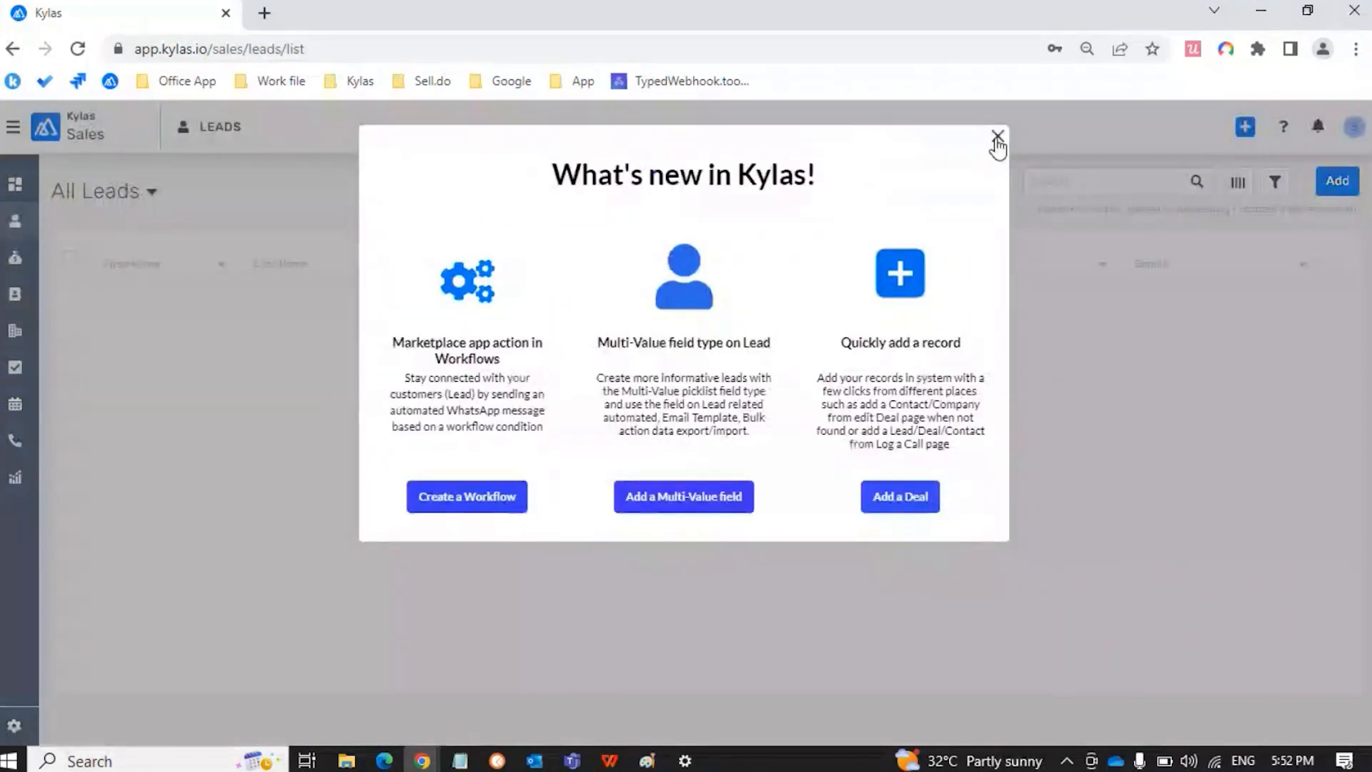
pyautogui.click(997, 137)
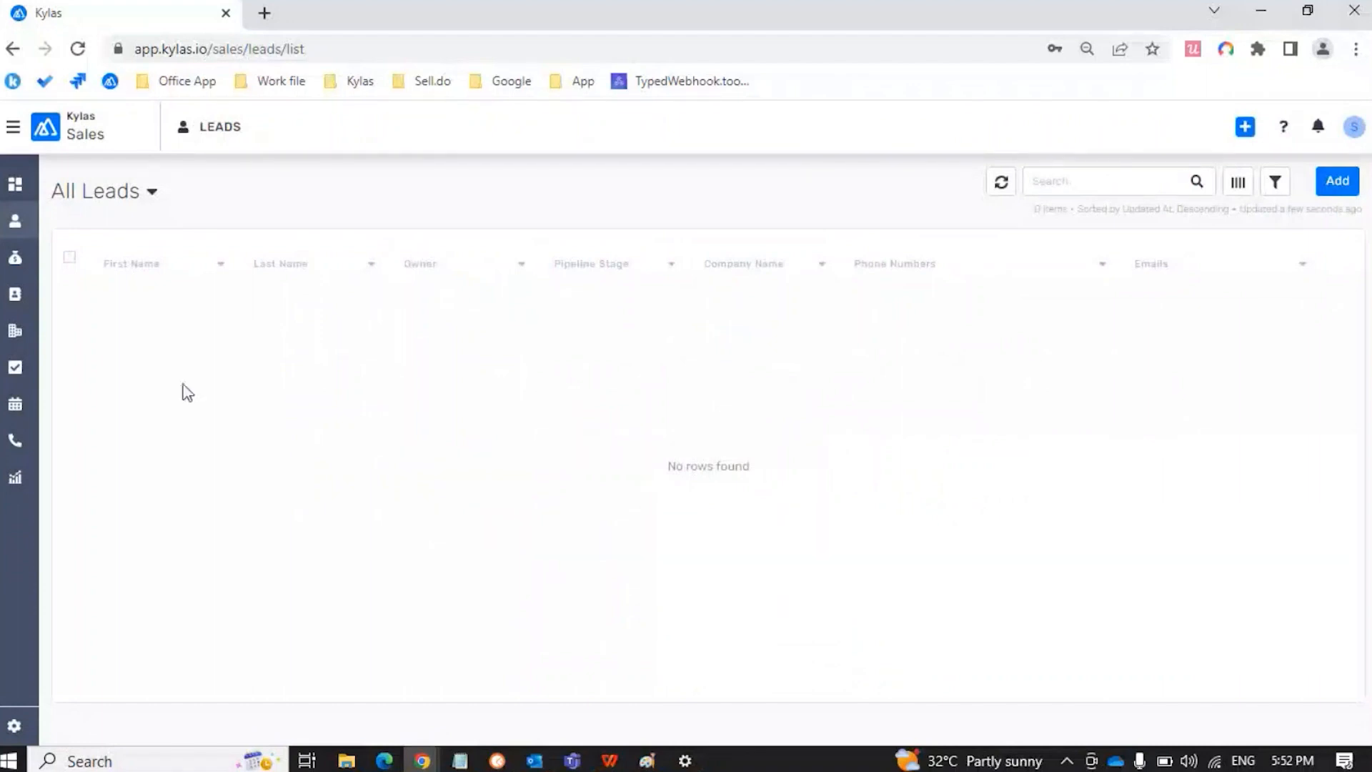
pyautogui.click(1355, 132)
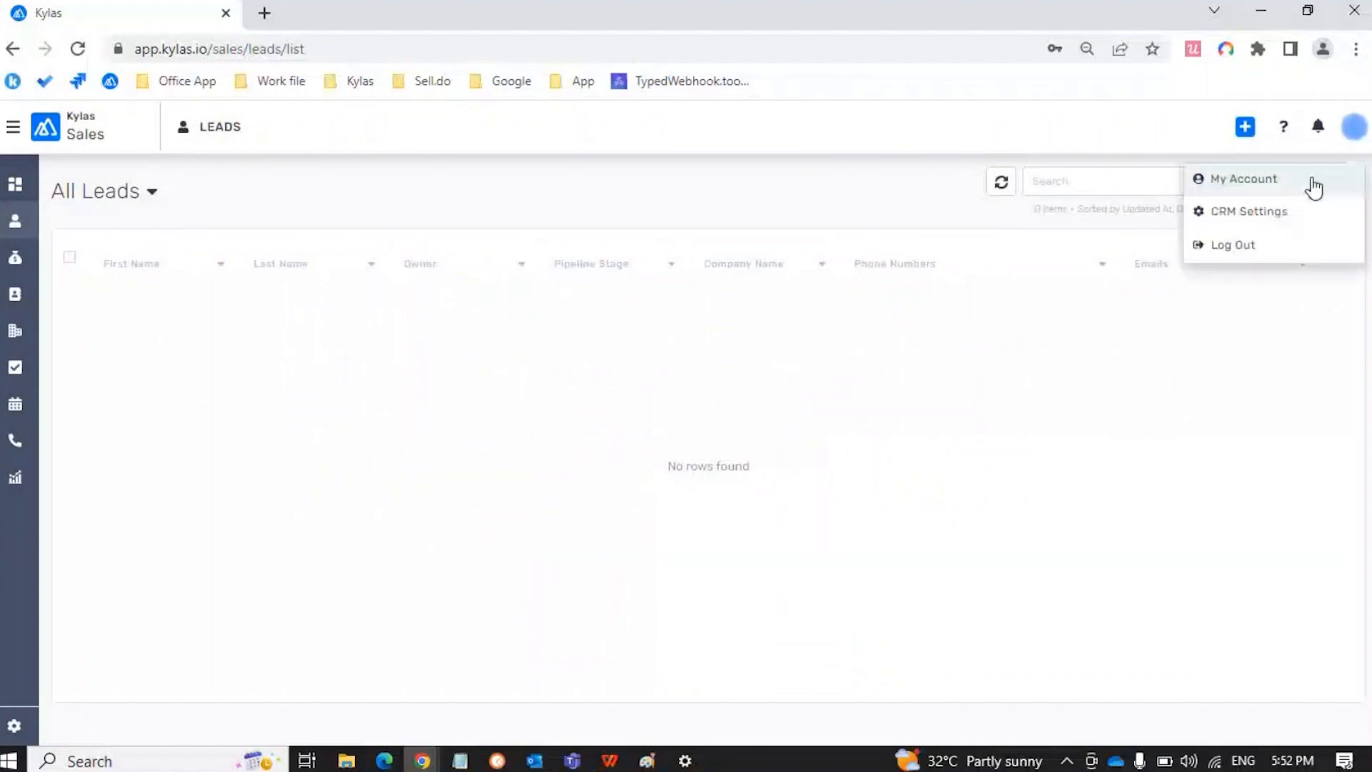
pyautogui.click(1298, 187)
pyautogui.doubleClick(1101, 218)
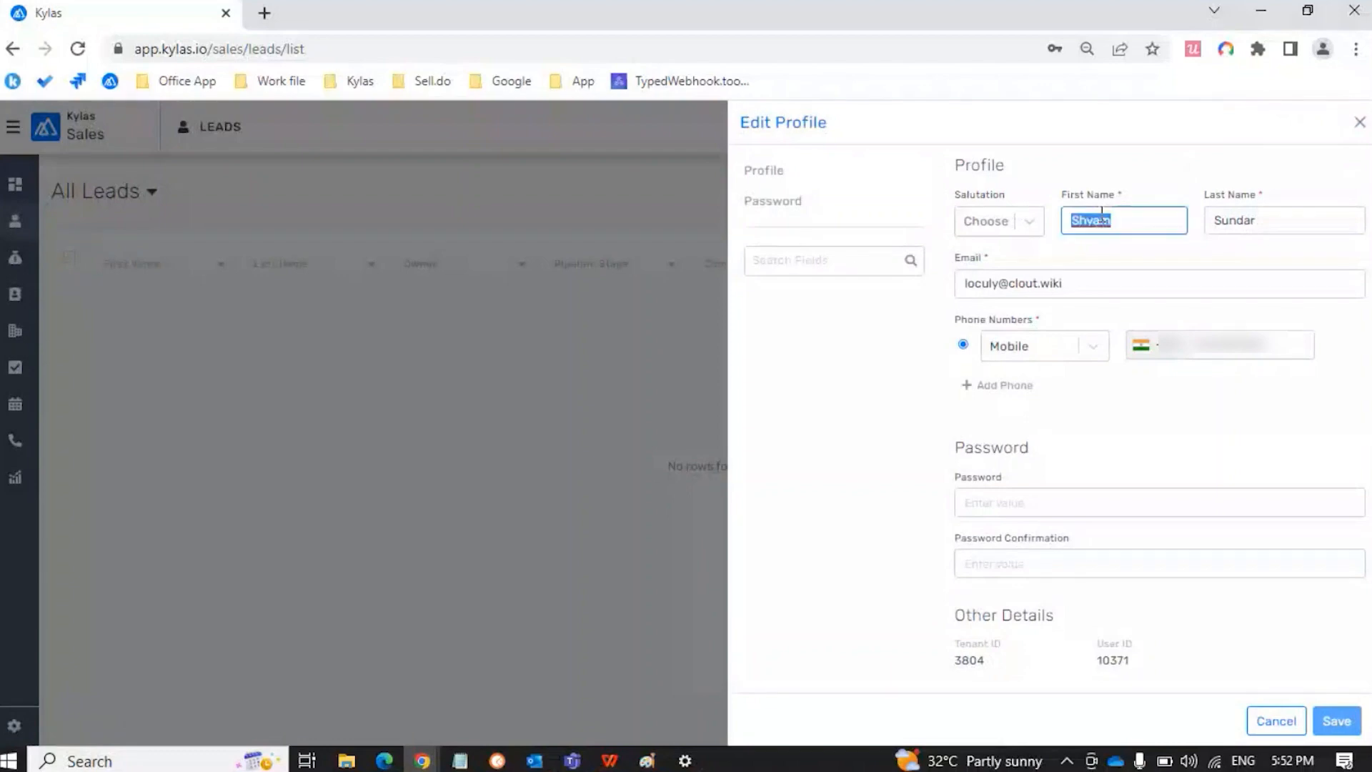
pyautogui.click(1360, 122)
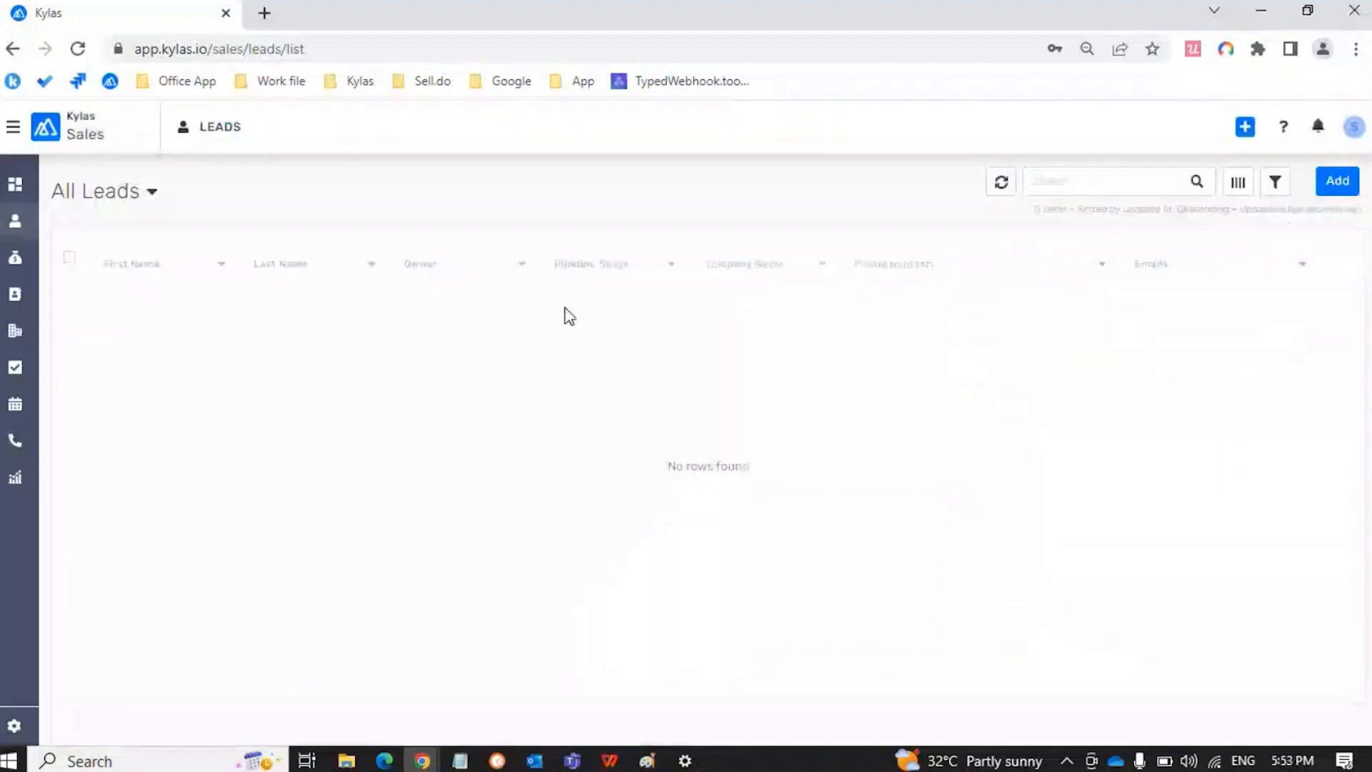
# Step: Examine which records this user can access in the Deals, Contacts, Companies and Leads lists, reloading the Companies page
pyautogui.click(17, 258)
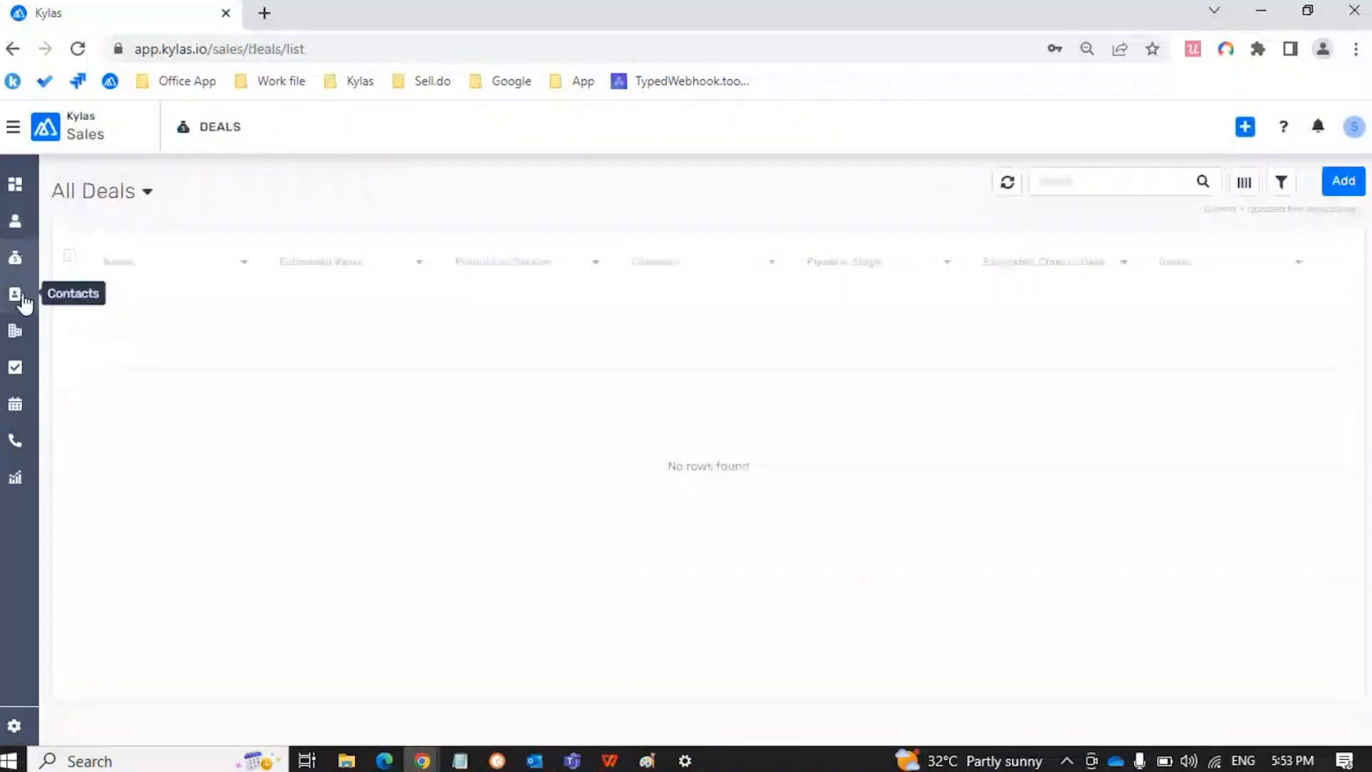
pyautogui.click(23, 299)
pyautogui.click(15, 330)
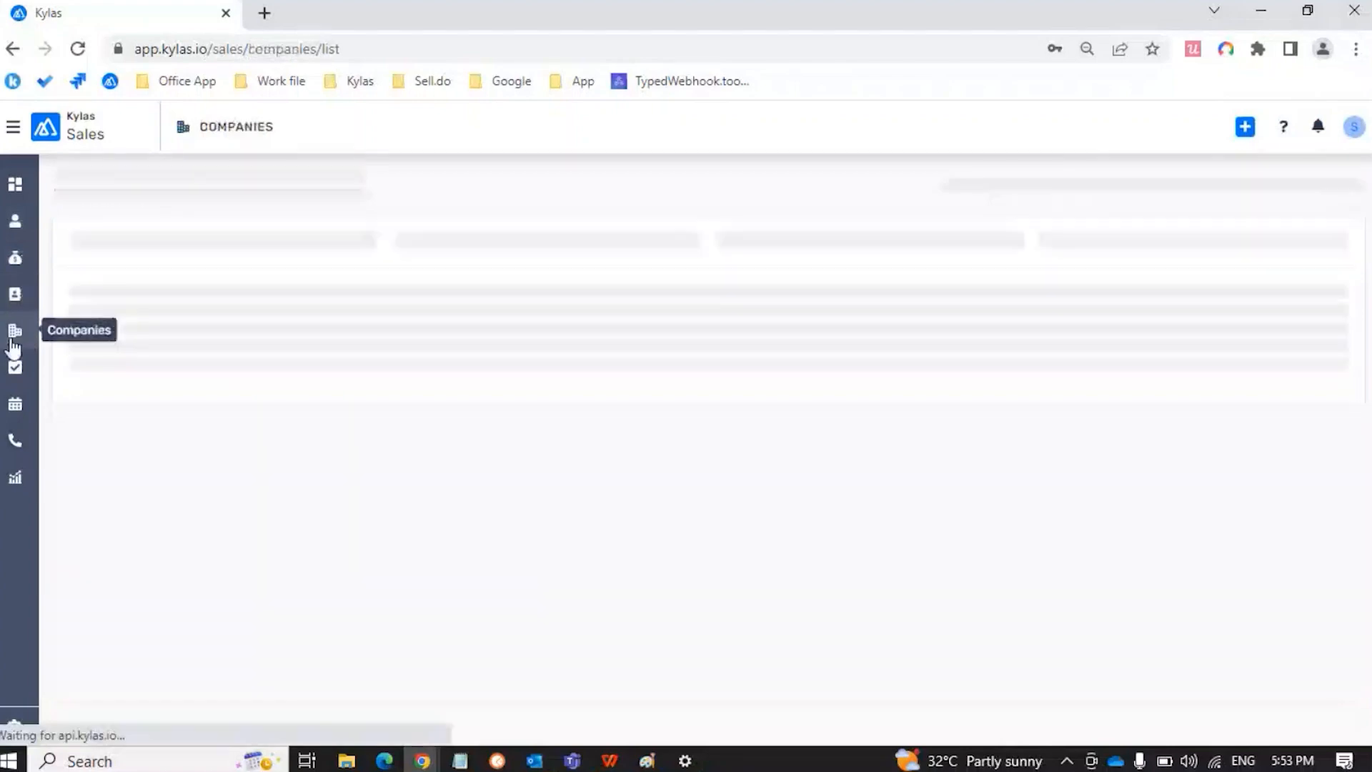
pyautogui.click(15, 220)
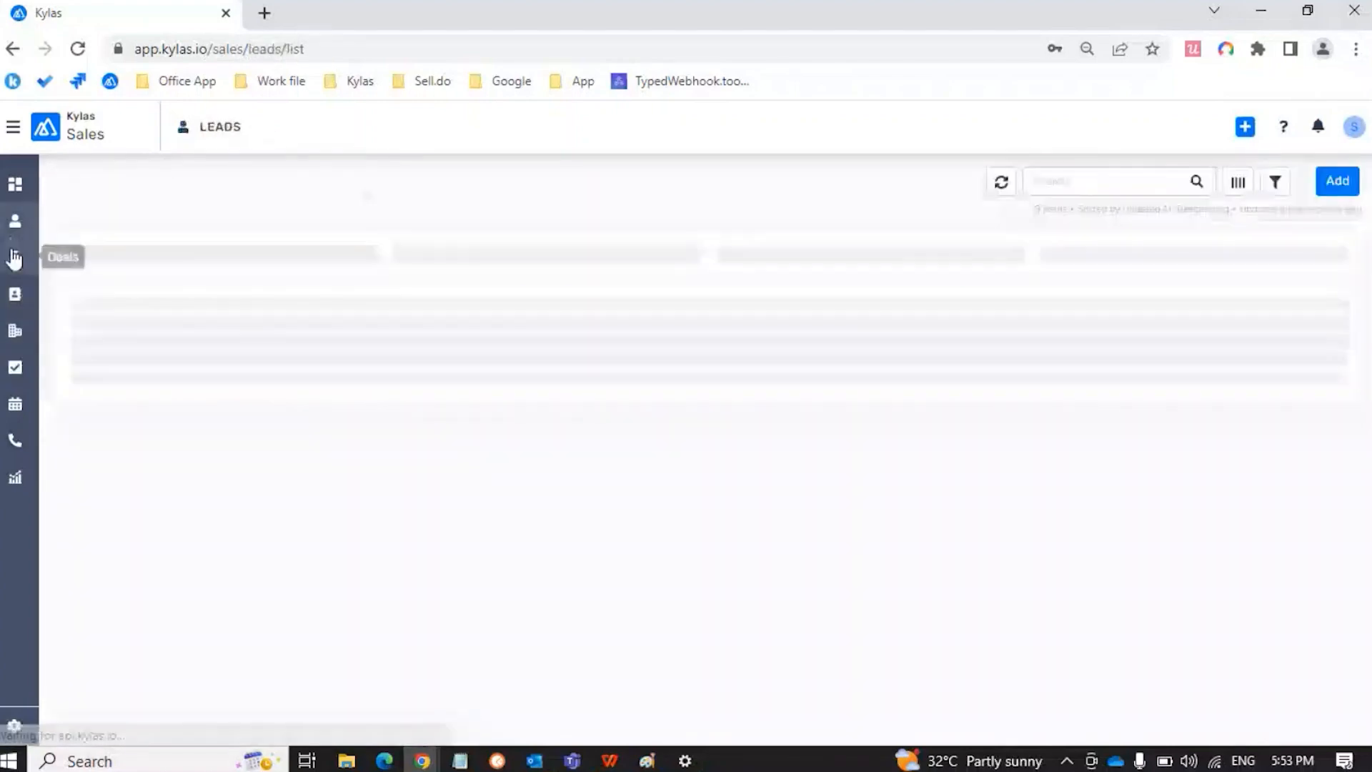
pyautogui.click(14, 258)
pyautogui.click(15, 294)
pyautogui.click(15, 330)
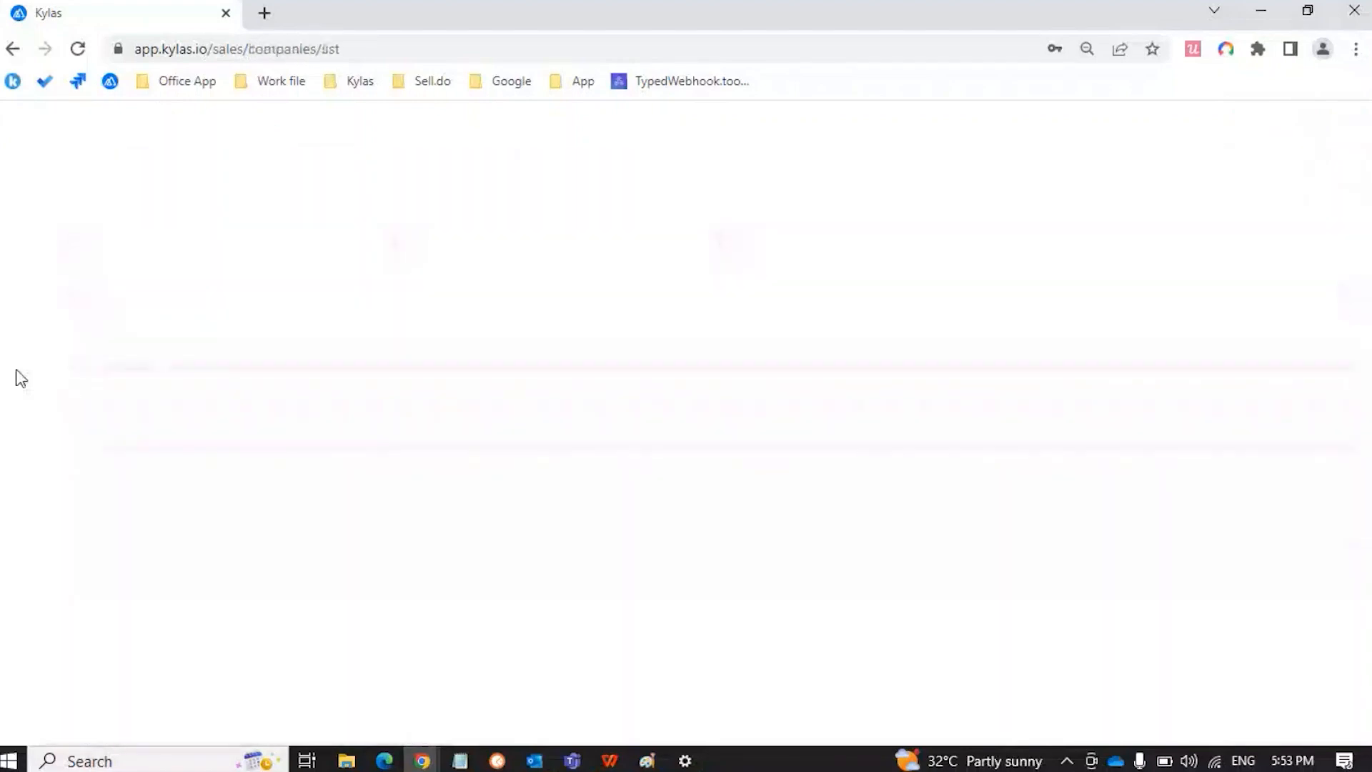
pyautogui.click(78, 50)
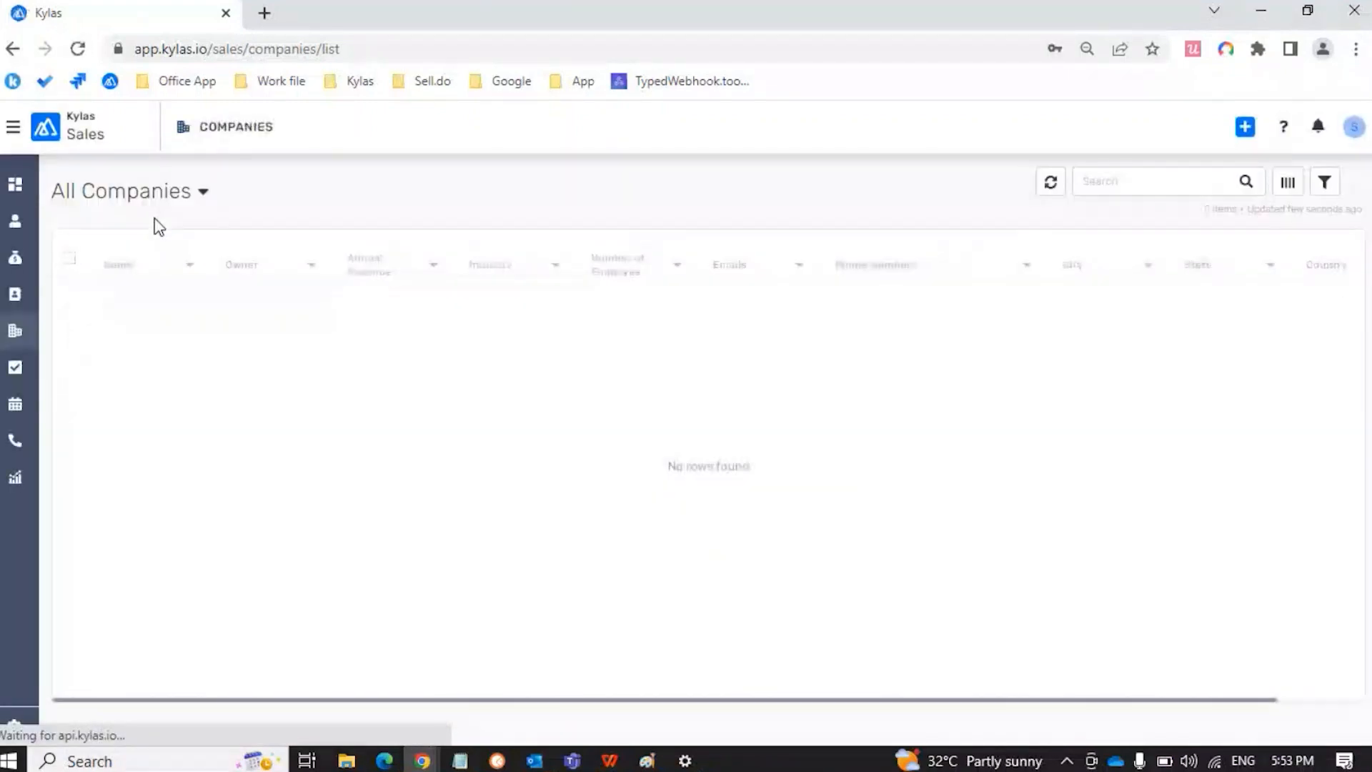
pyautogui.click(14, 221)
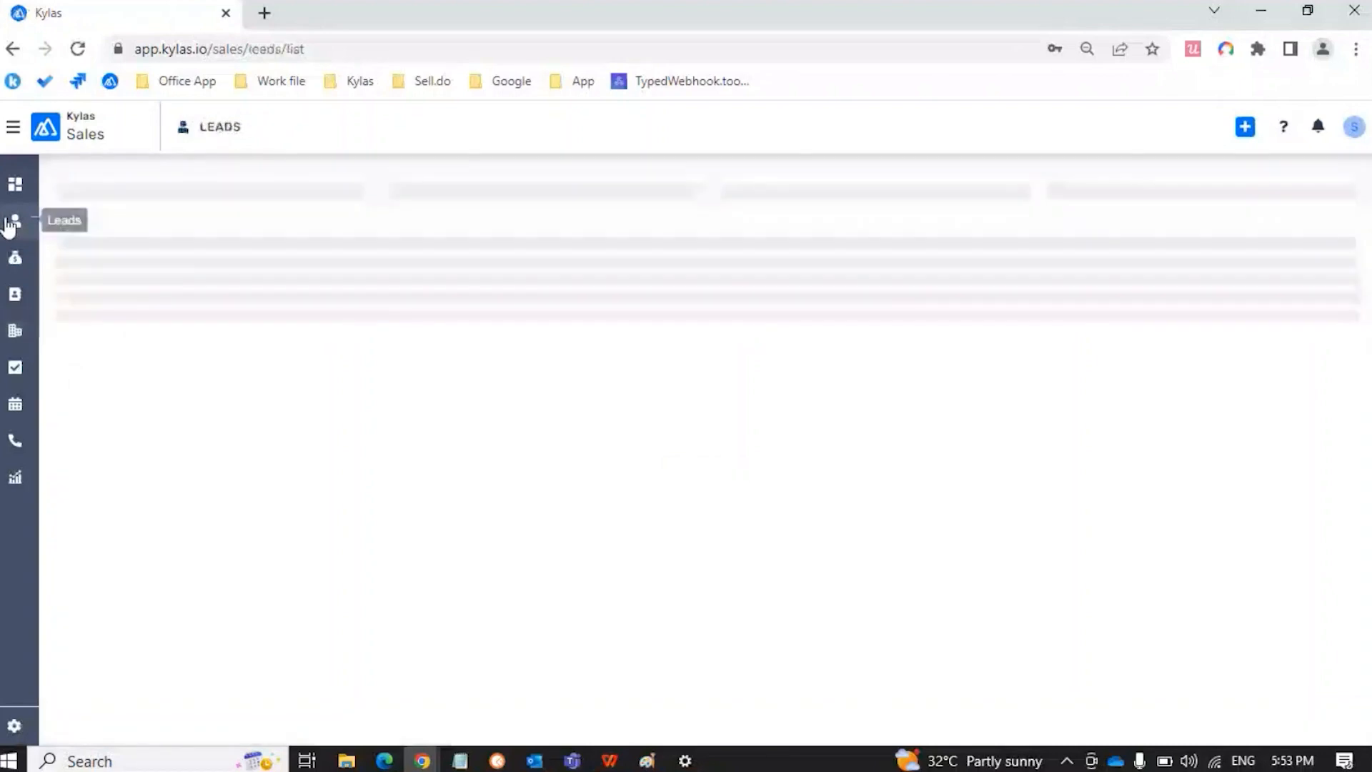
# Step: Switch to the admin's Kylas session in Edge and open the Manage Users list to examine profiles and reporting managers
pyautogui.moveTo(384, 761)
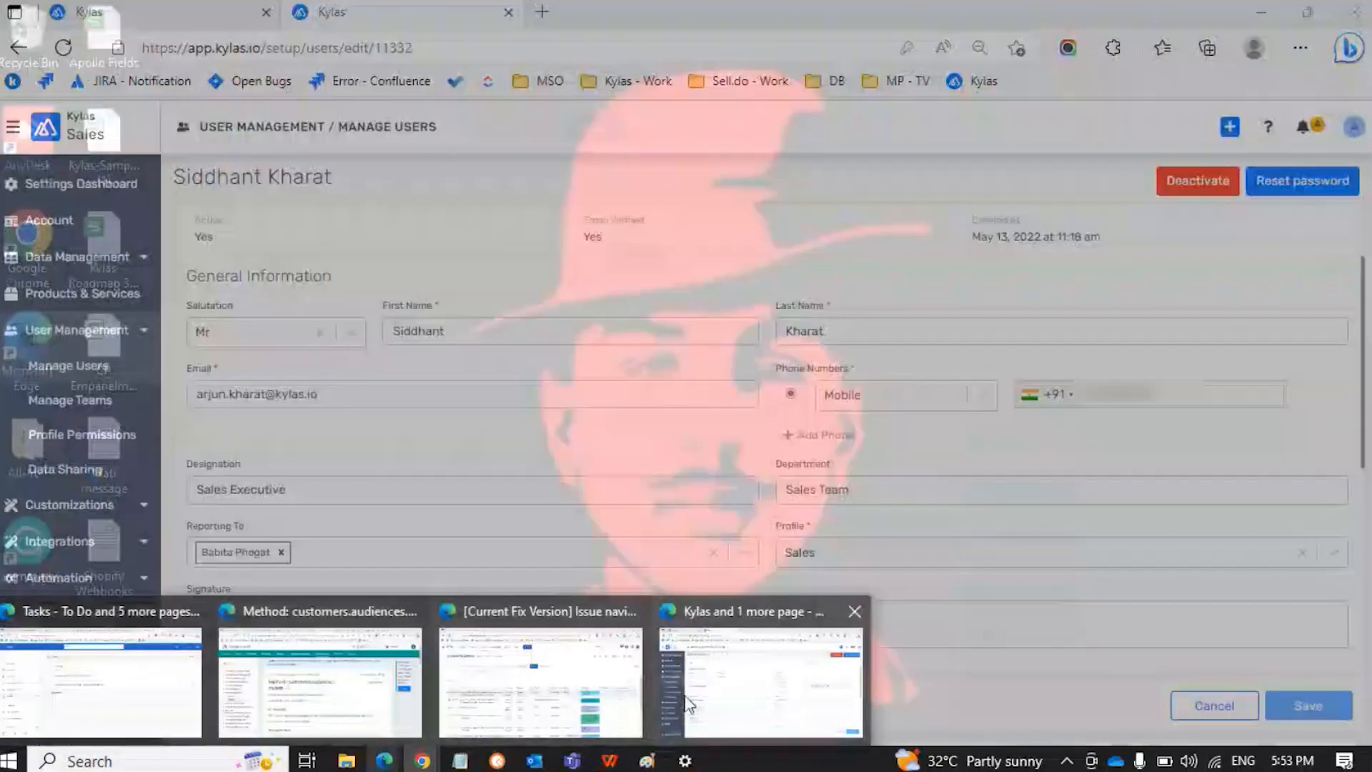
pyautogui.click(762, 682)
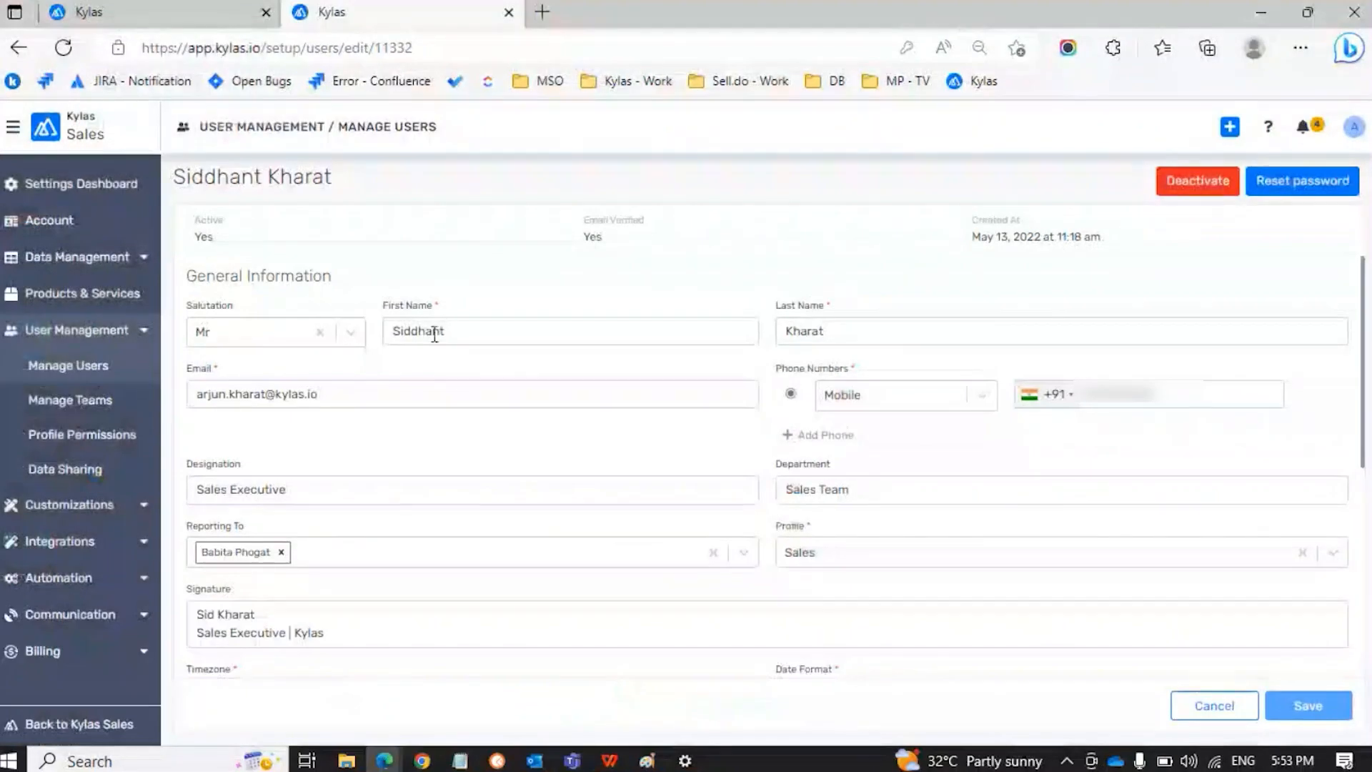
pyautogui.click(93, 367)
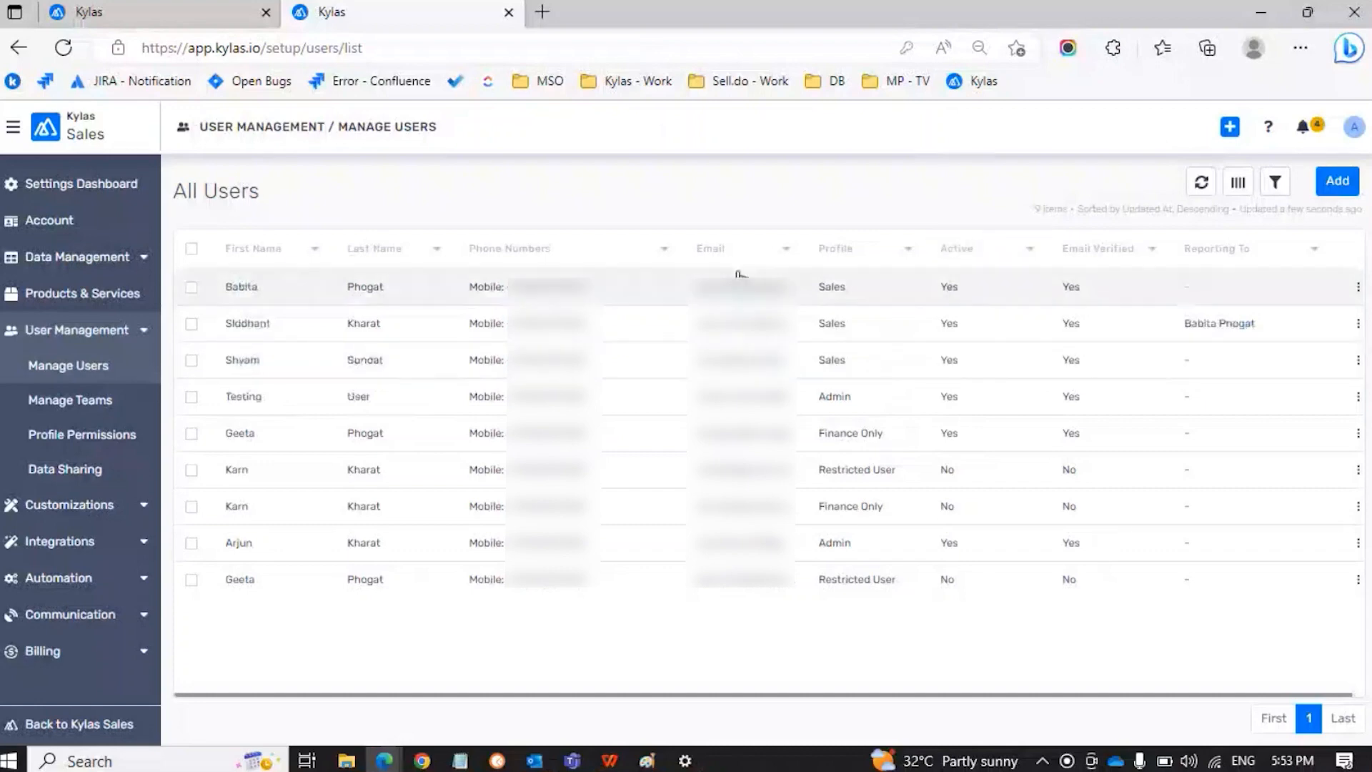
# Step: Leave the Sales profile's permissions in the other browser tab and open the admin's Leads list in Kylas Sales
pyautogui.click(136, 15)
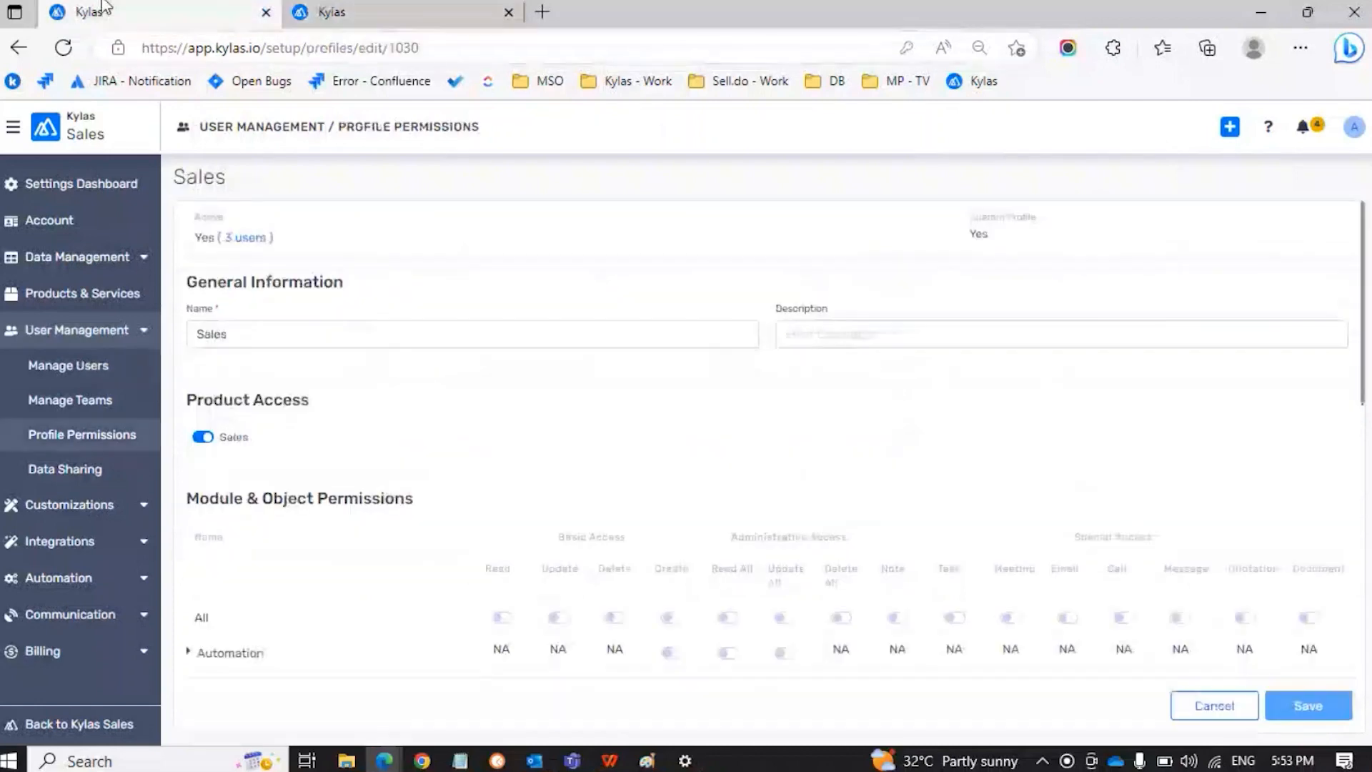
pyautogui.click(13, 128)
pyautogui.click(38, 168)
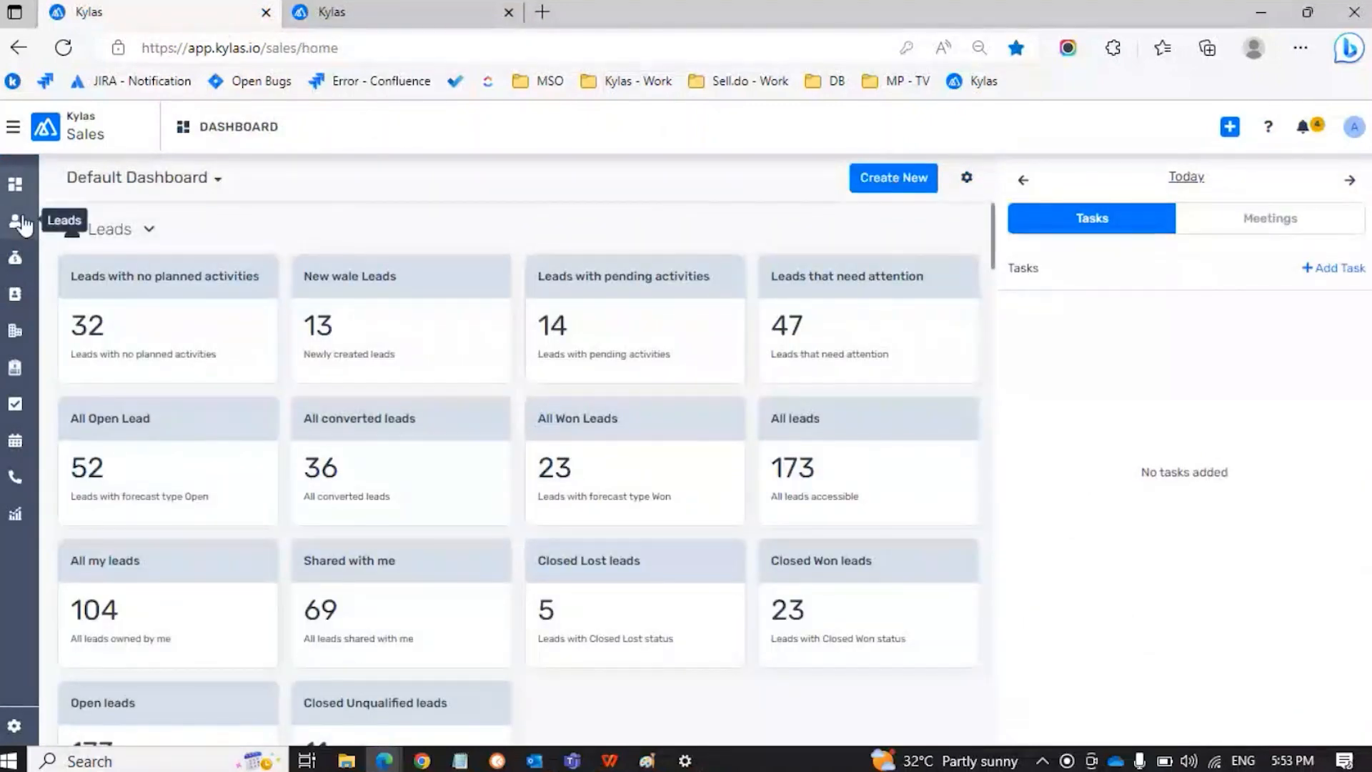
pyautogui.click(20, 223)
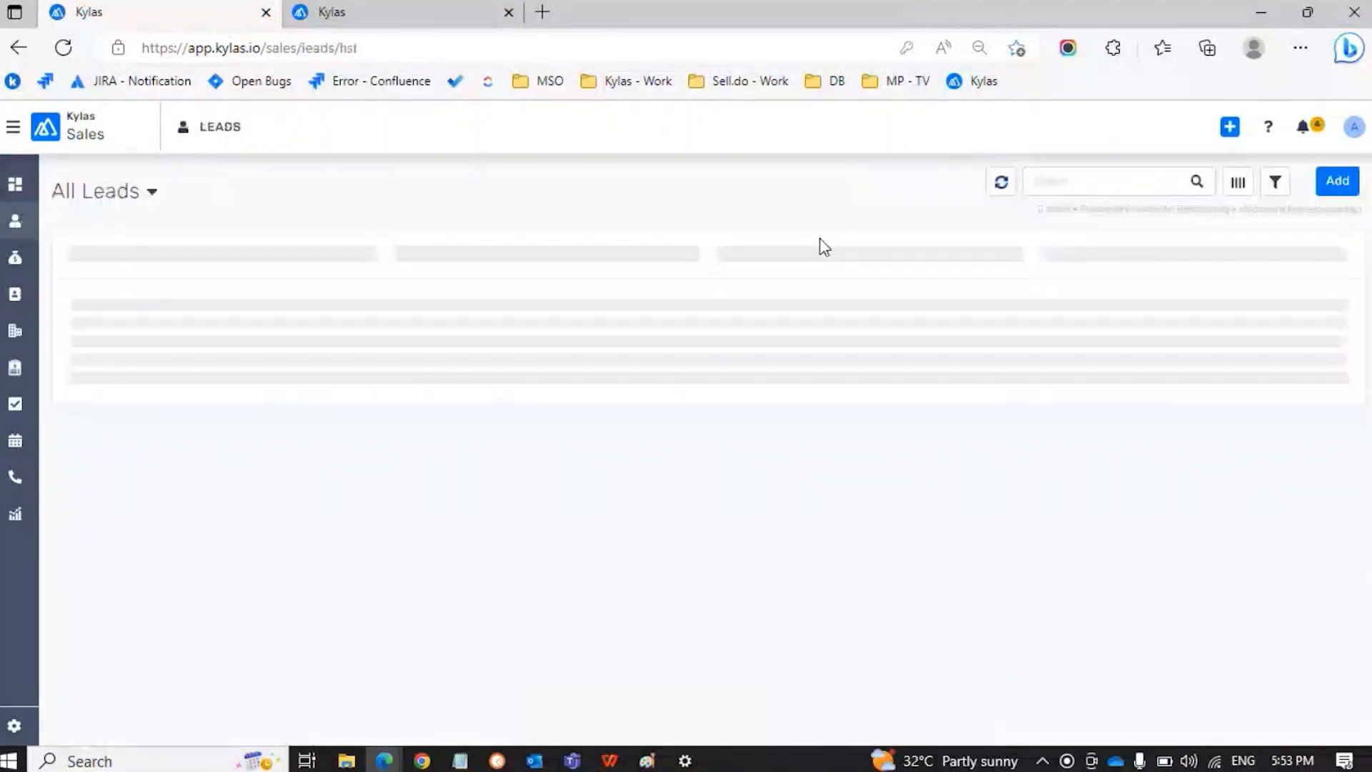
# Step: Filter the admin's leads by Owner Equals the Sales user without reportees, apply it, and reopen the filter settings
pyautogui.click(1275, 187)
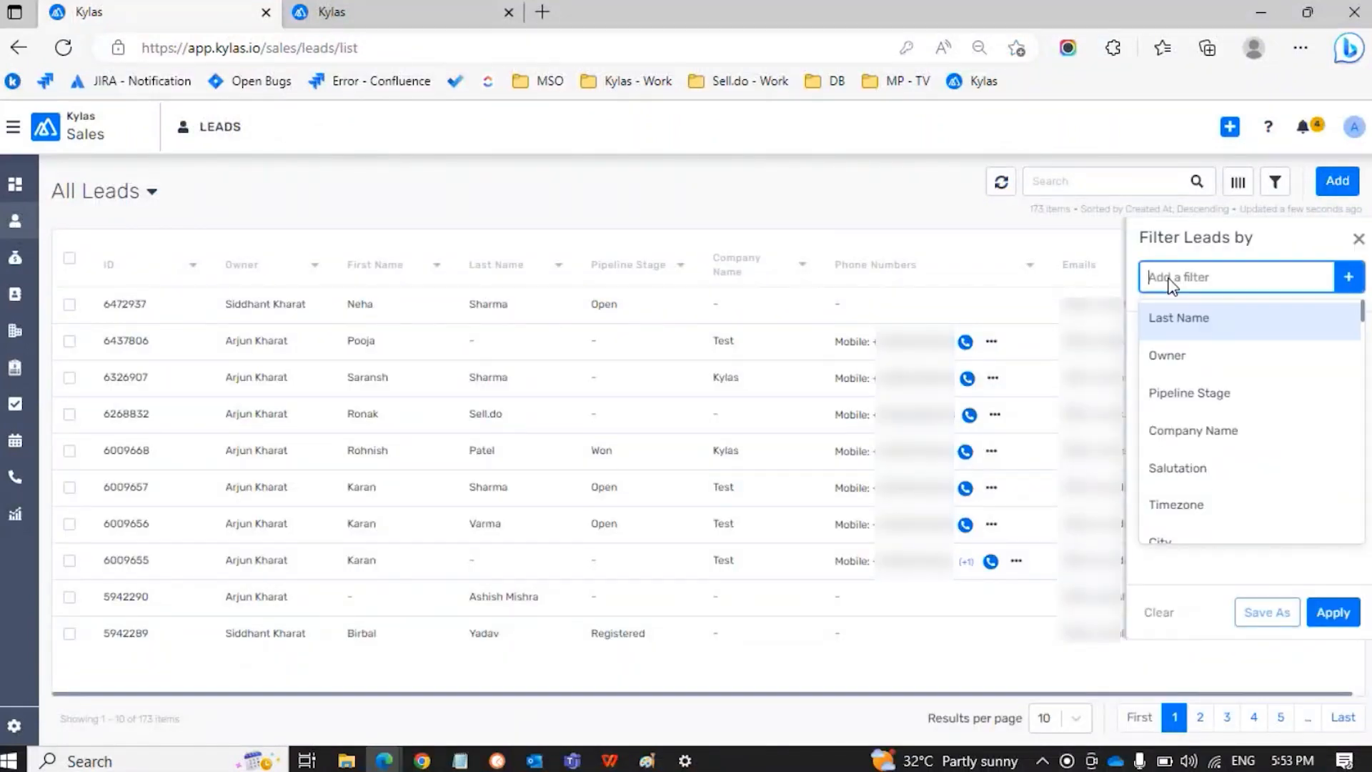
pyautogui.click(1165, 348)
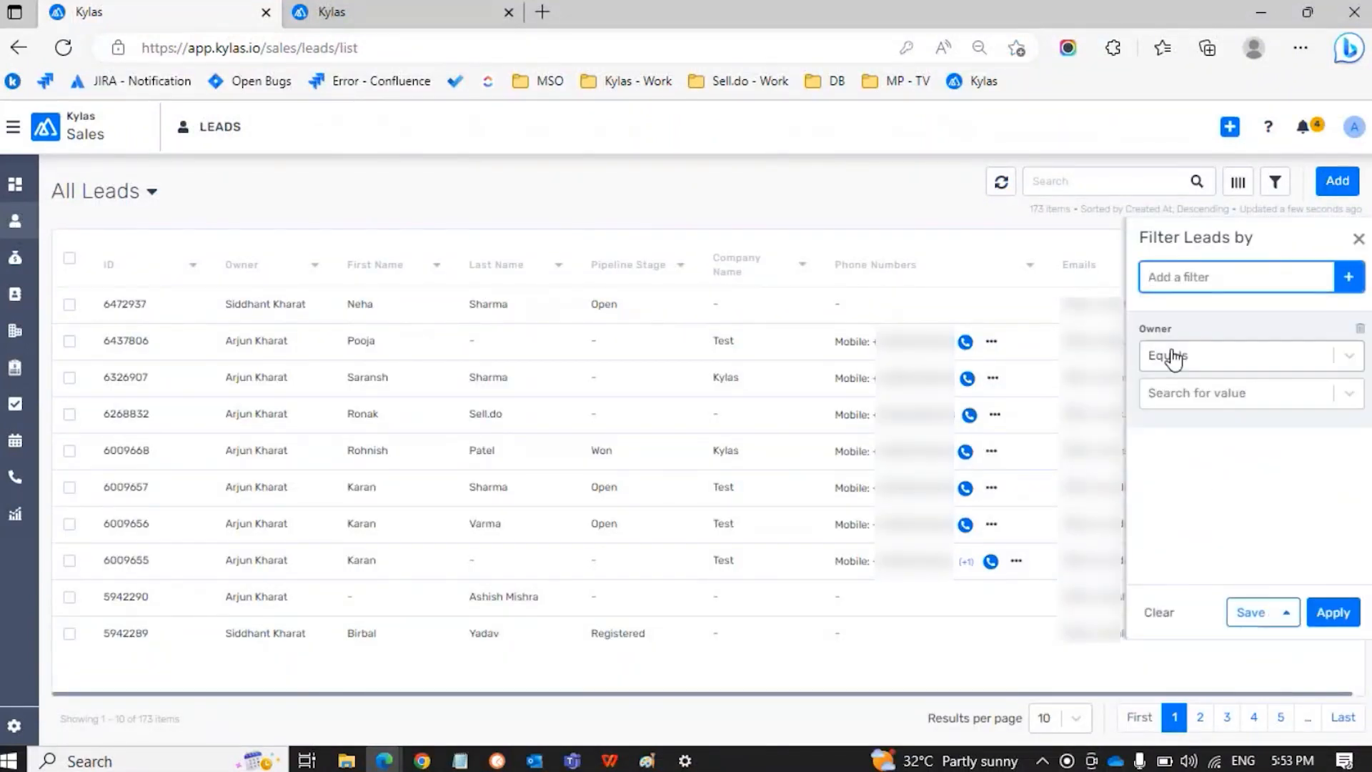
pyautogui.click(1186, 394)
pyautogui.write('shy')
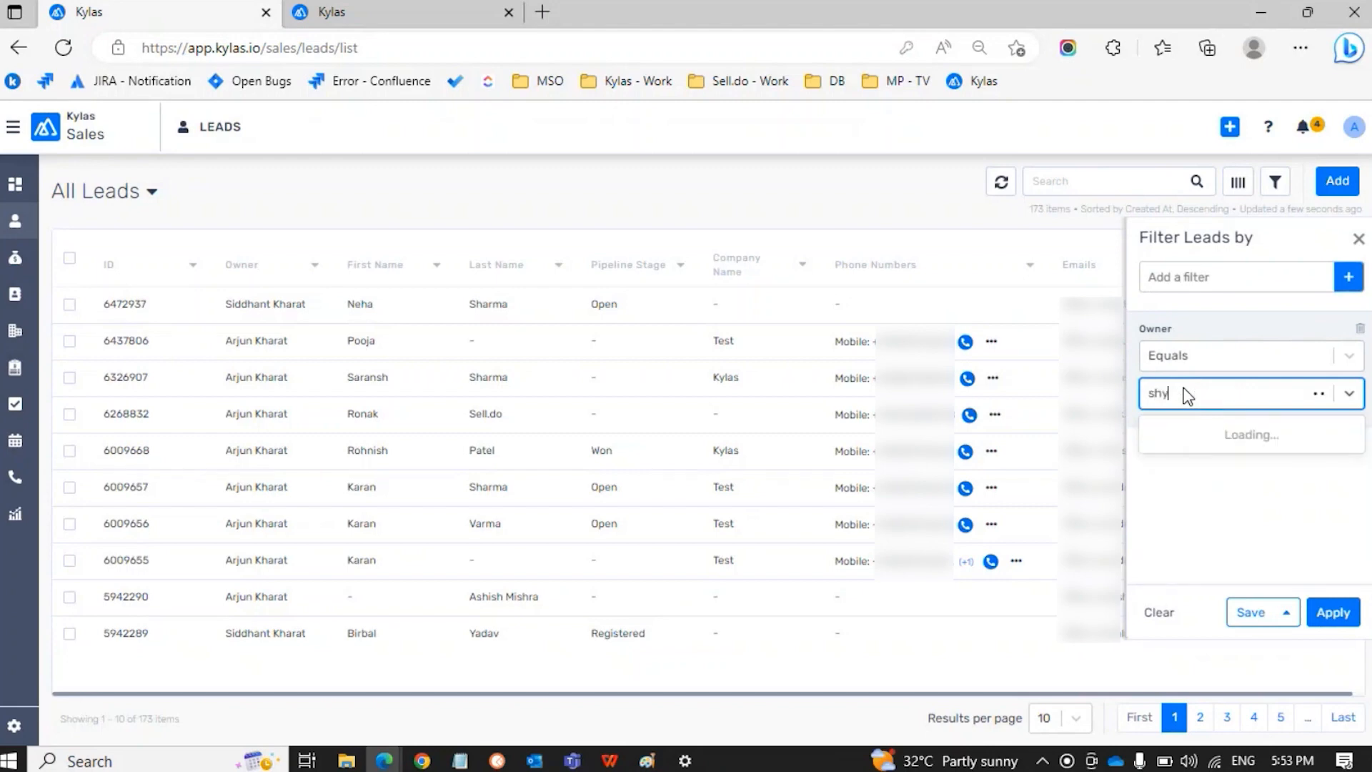
pyautogui.click(1188, 450)
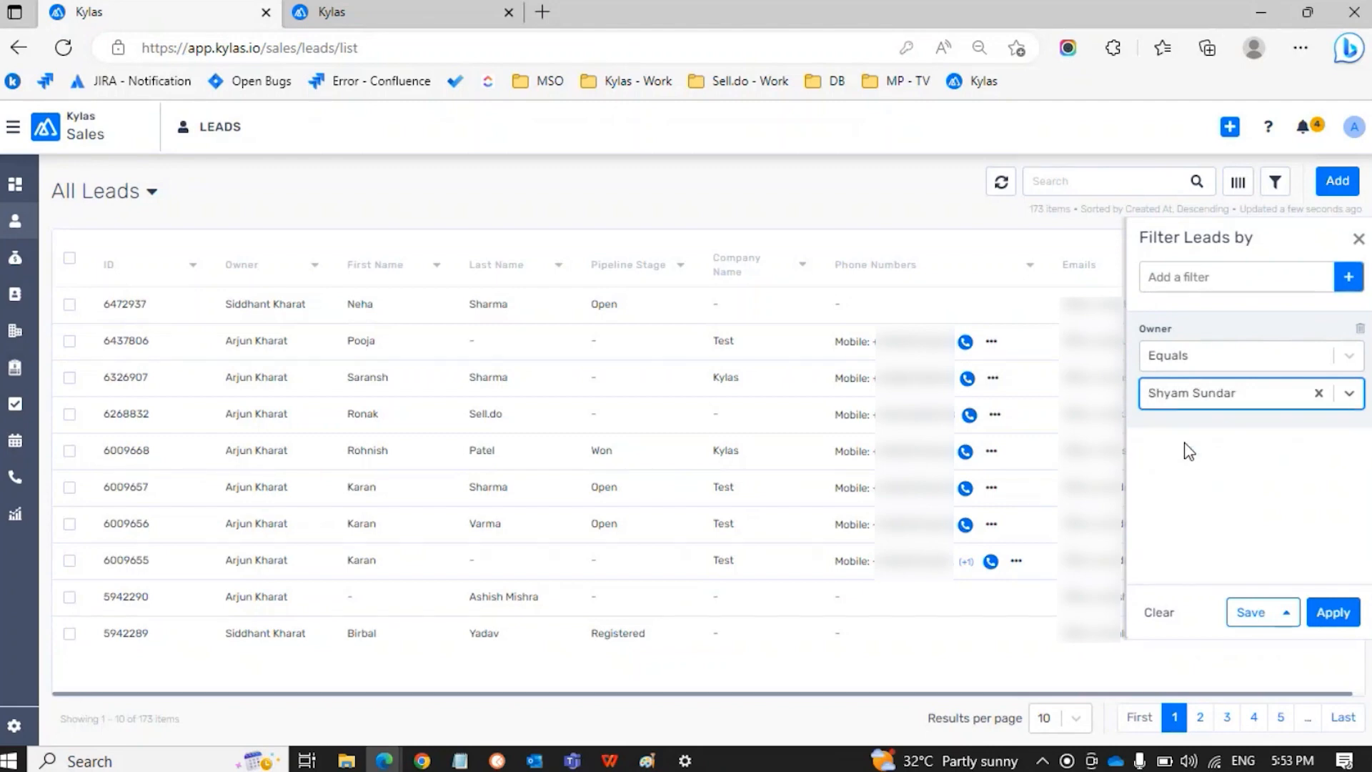
pyautogui.click(1331, 611)
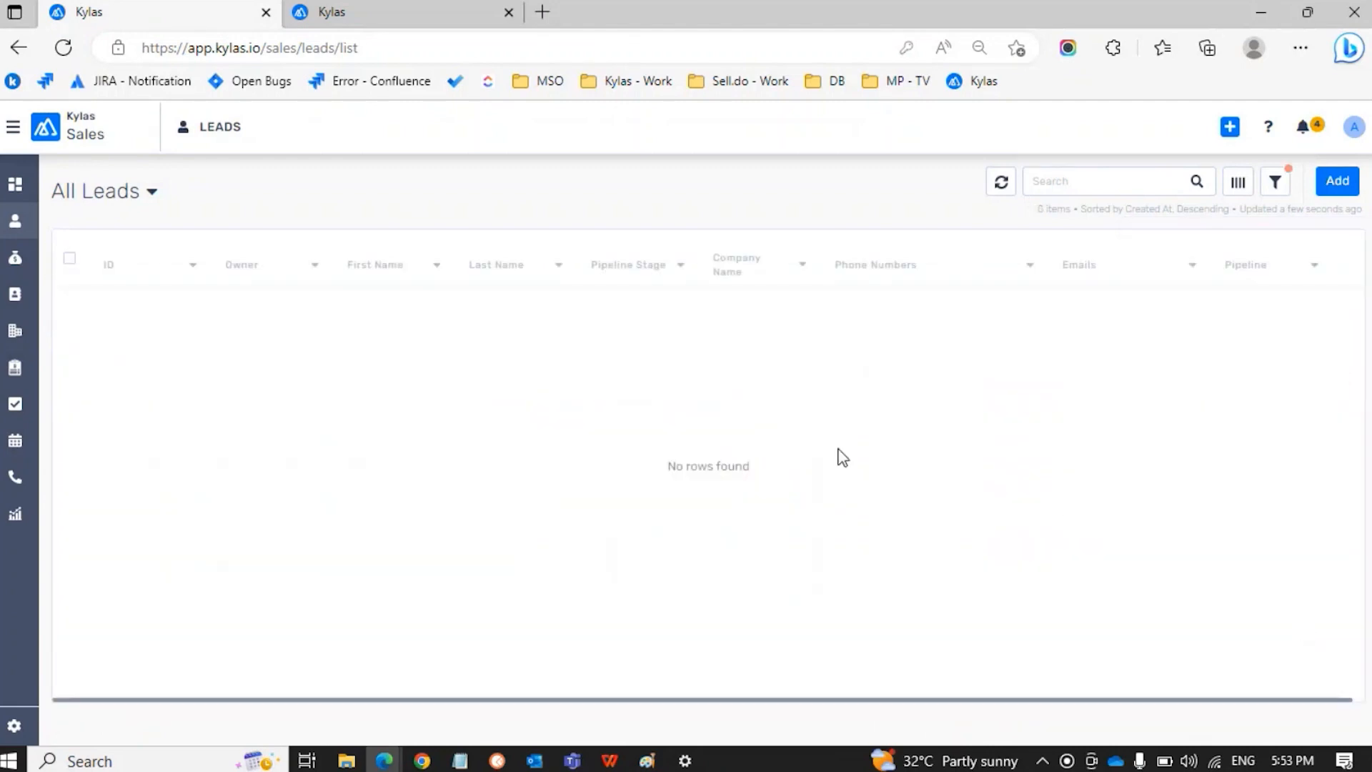
pyautogui.click(1275, 181)
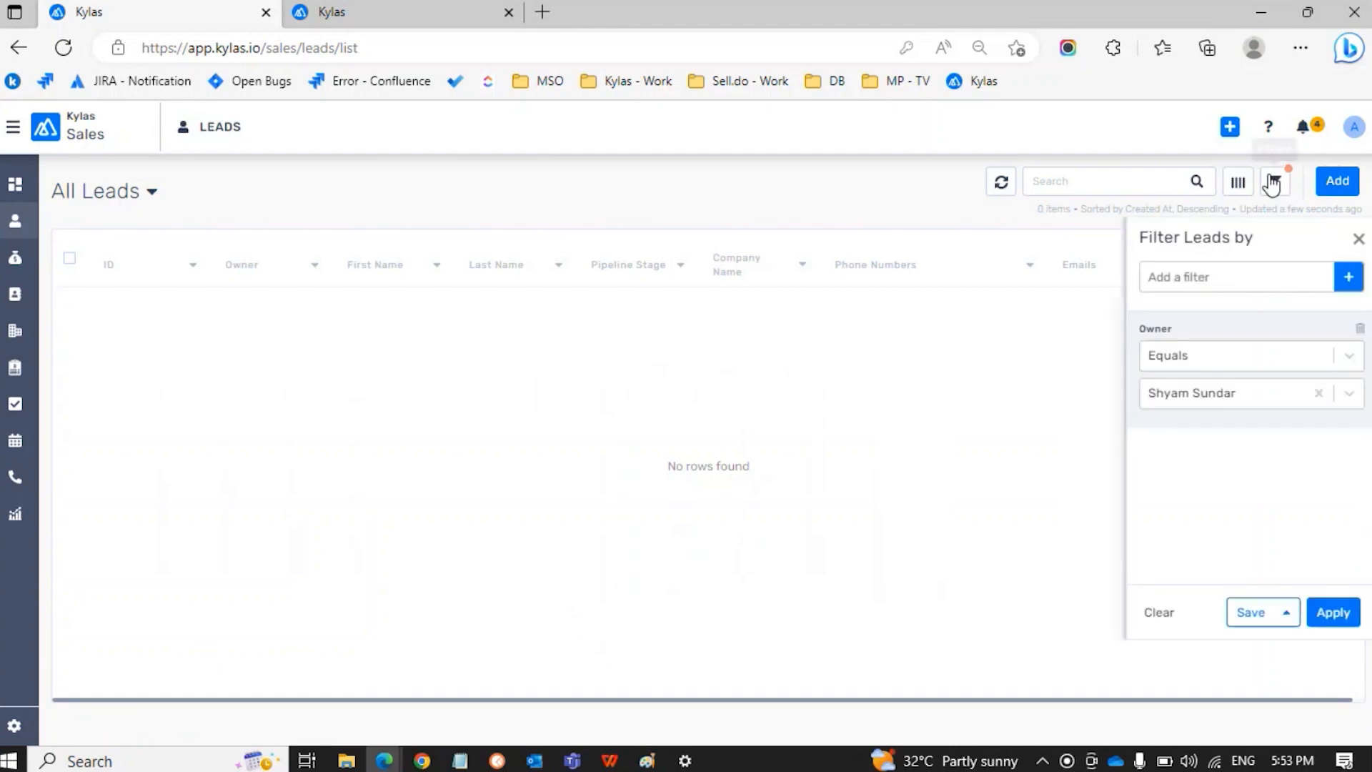
# Step: Clear all filters on the admin's leads and open the Manage Users record of the Sales user without reportees in the other tab
pyautogui.click(1159, 612)
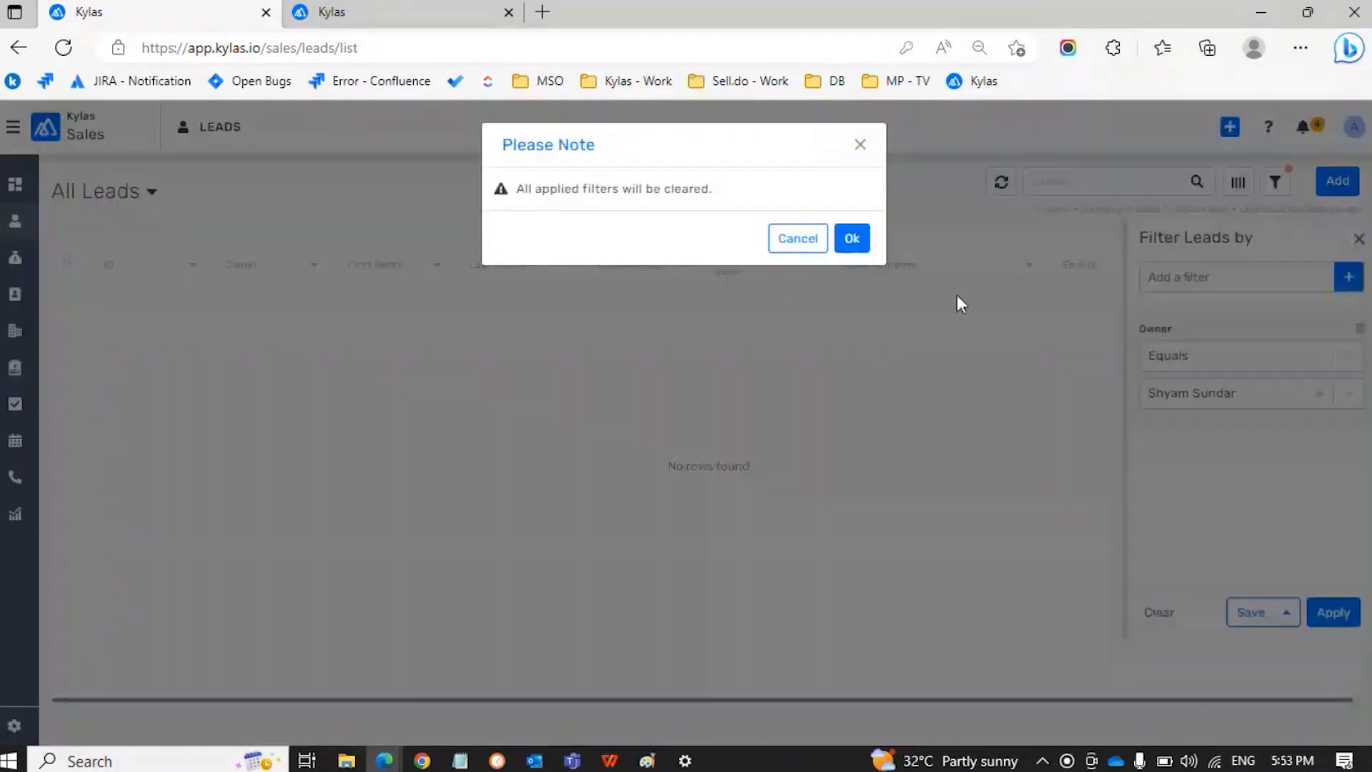
pyautogui.click(854, 240)
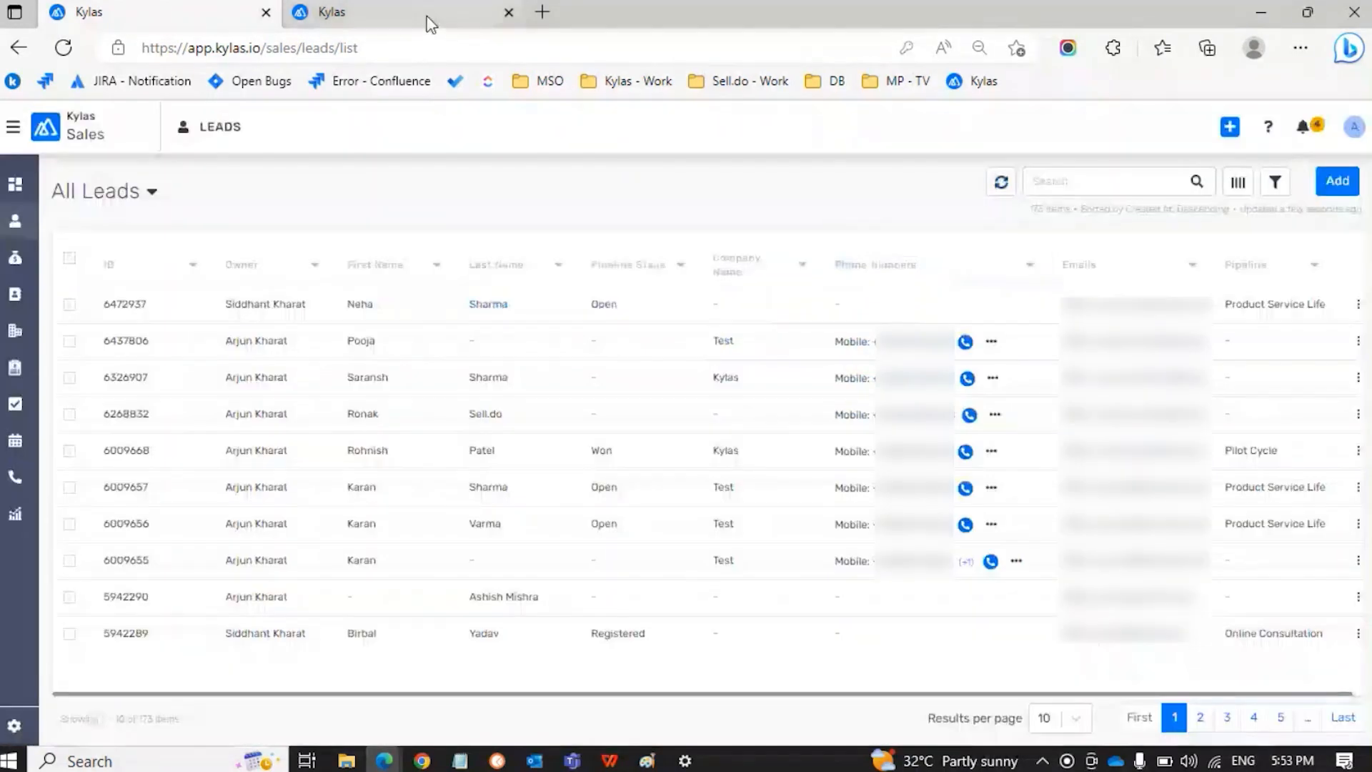
pyautogui.click(429, 17)
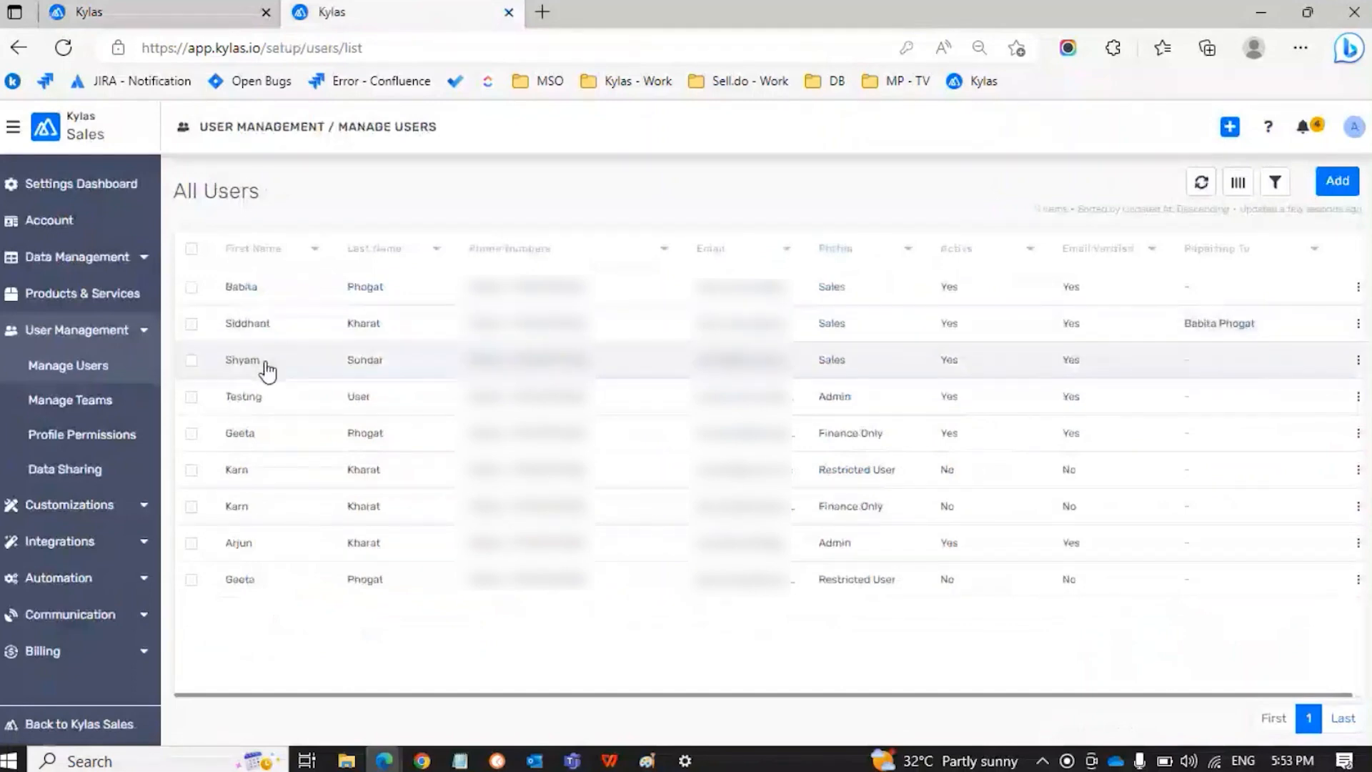
pyautogui.click(290, 363)
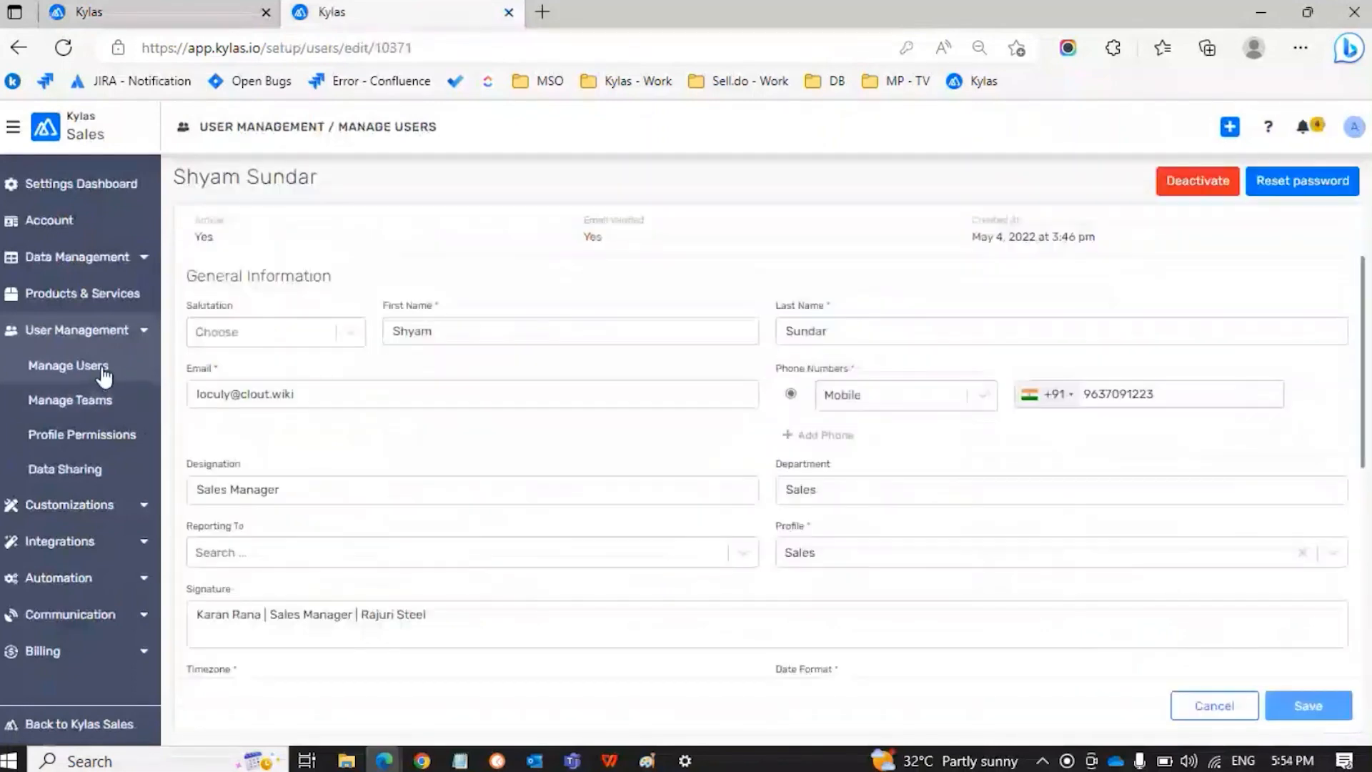
# Step: Set the existing reporting manager's Reporting To to the Sales user without reportees, save the record, and return to the users list
pyautogui.click(28, 370)
pyautogui.click(275, 300)
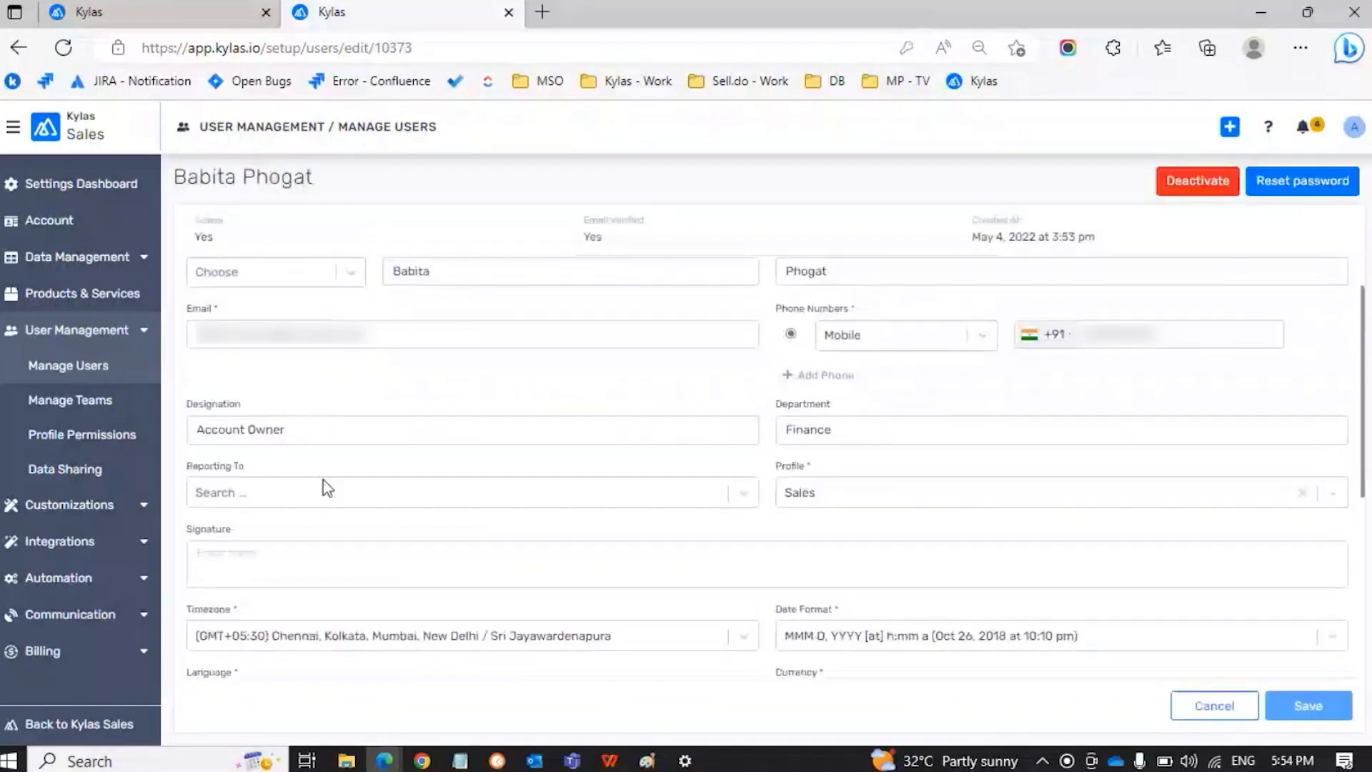
pyautogui.click(258, 495)
pyautogui.click(258, 633)
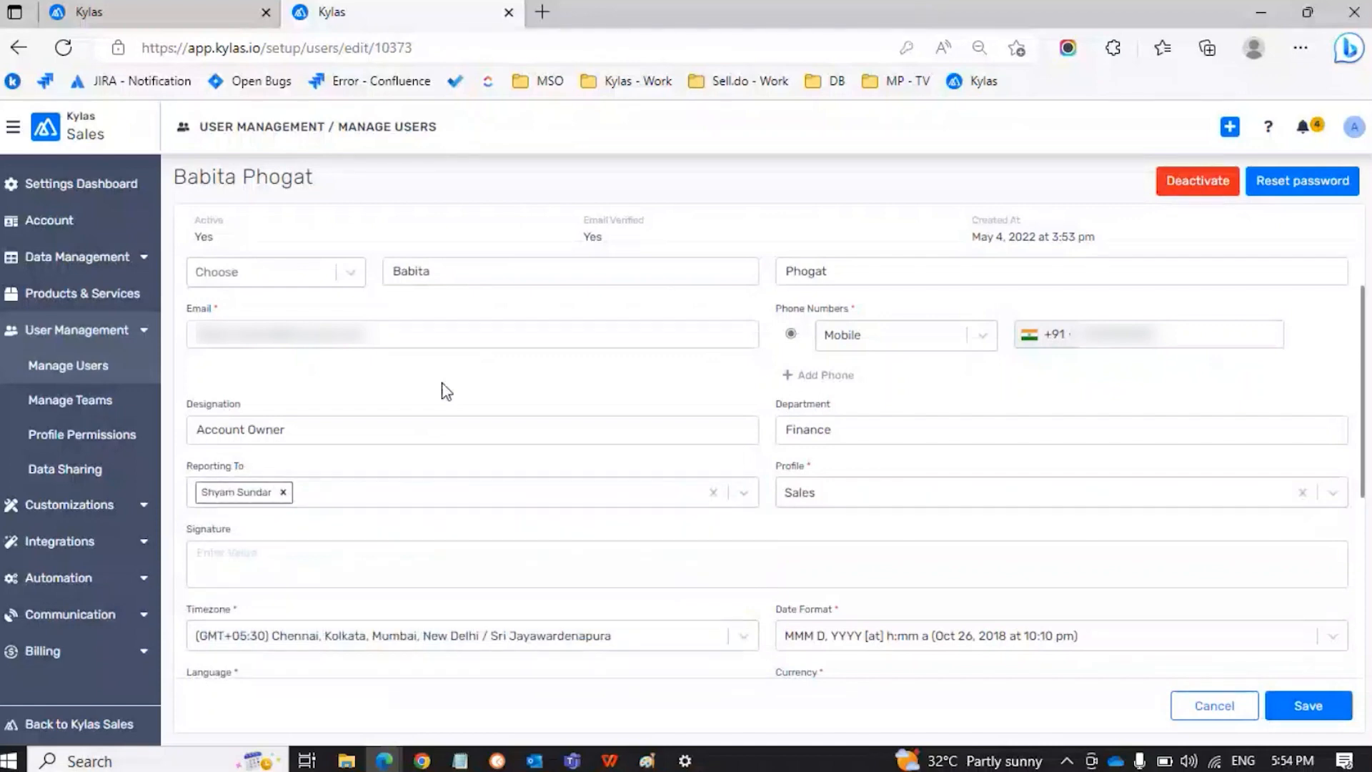
pyautogui.click(1280, 704)
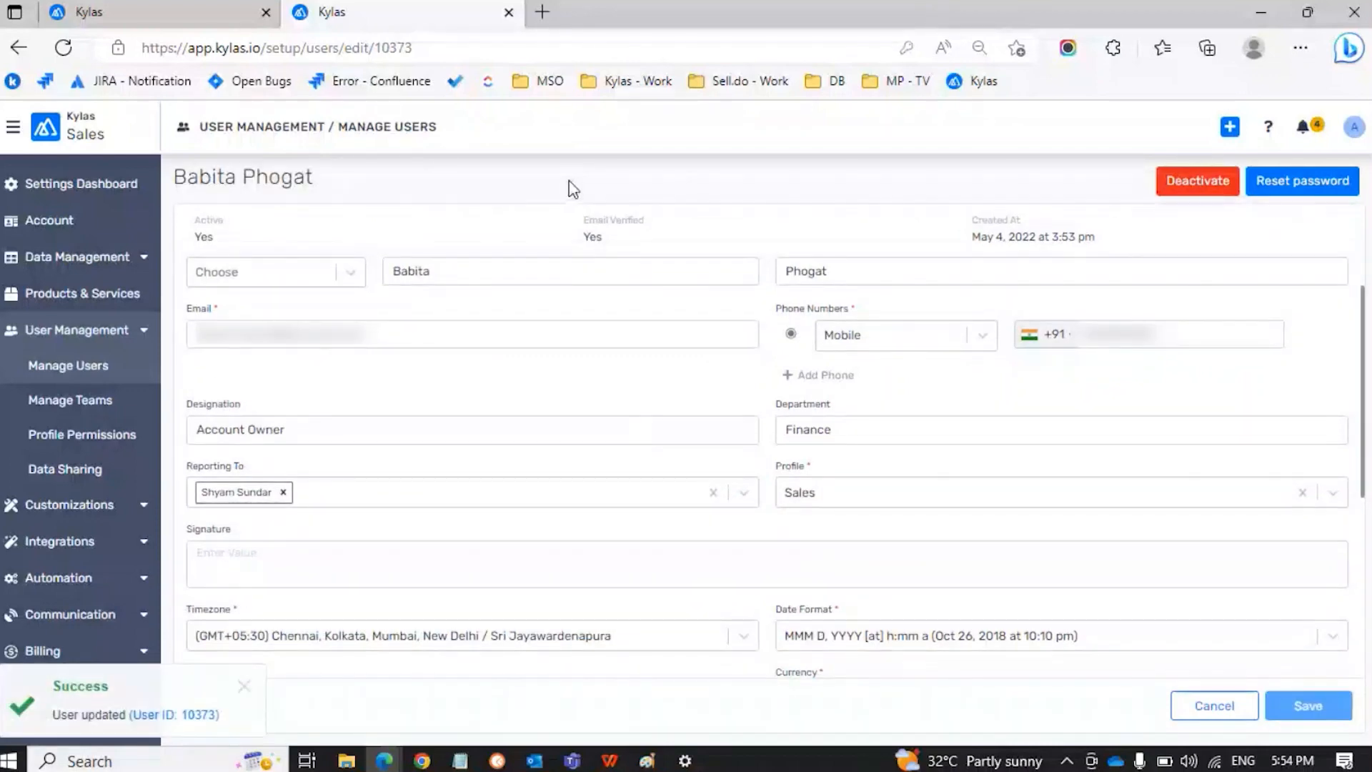
pyautogui.click(118, 368)
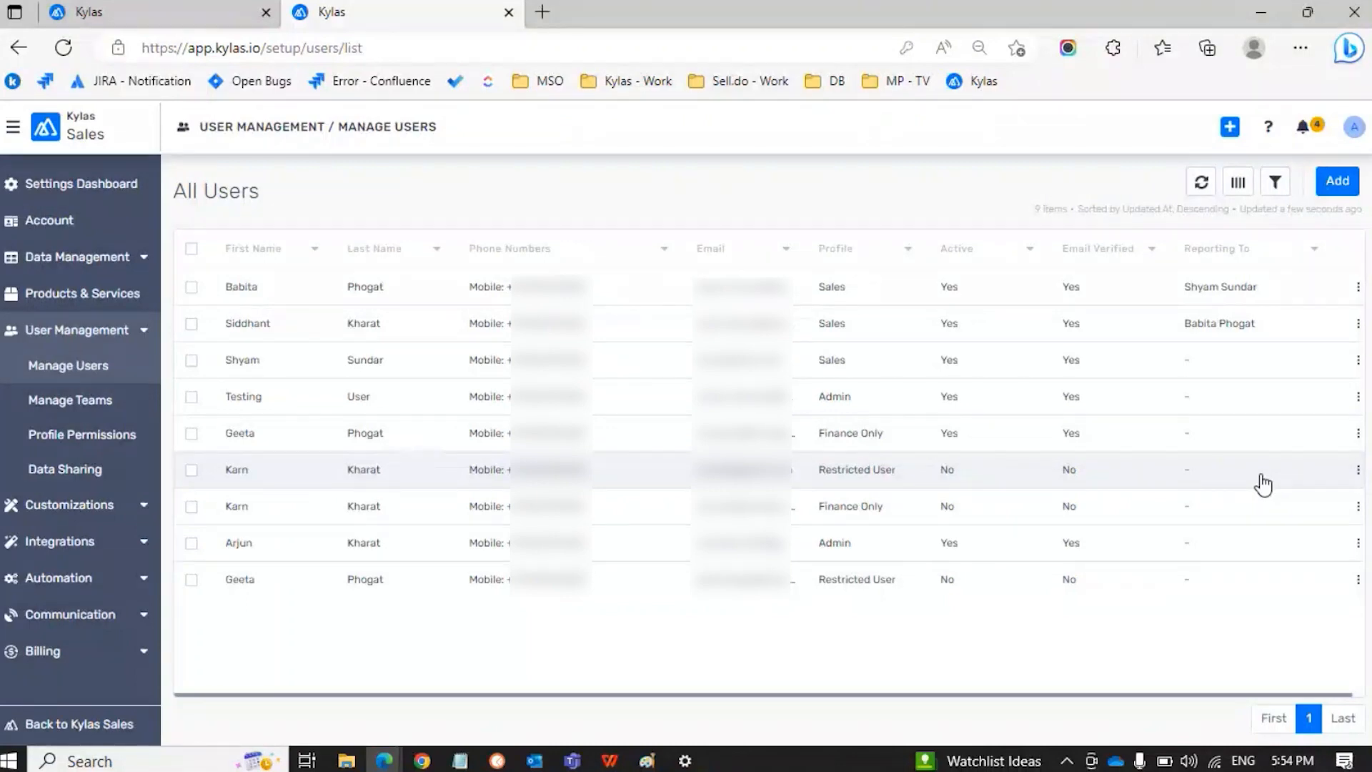
# Step: Switch to the Kylas session in Chrome and reload its Leads list under the new reporting hierarchy
pyautogui.moveTo(422, 760)
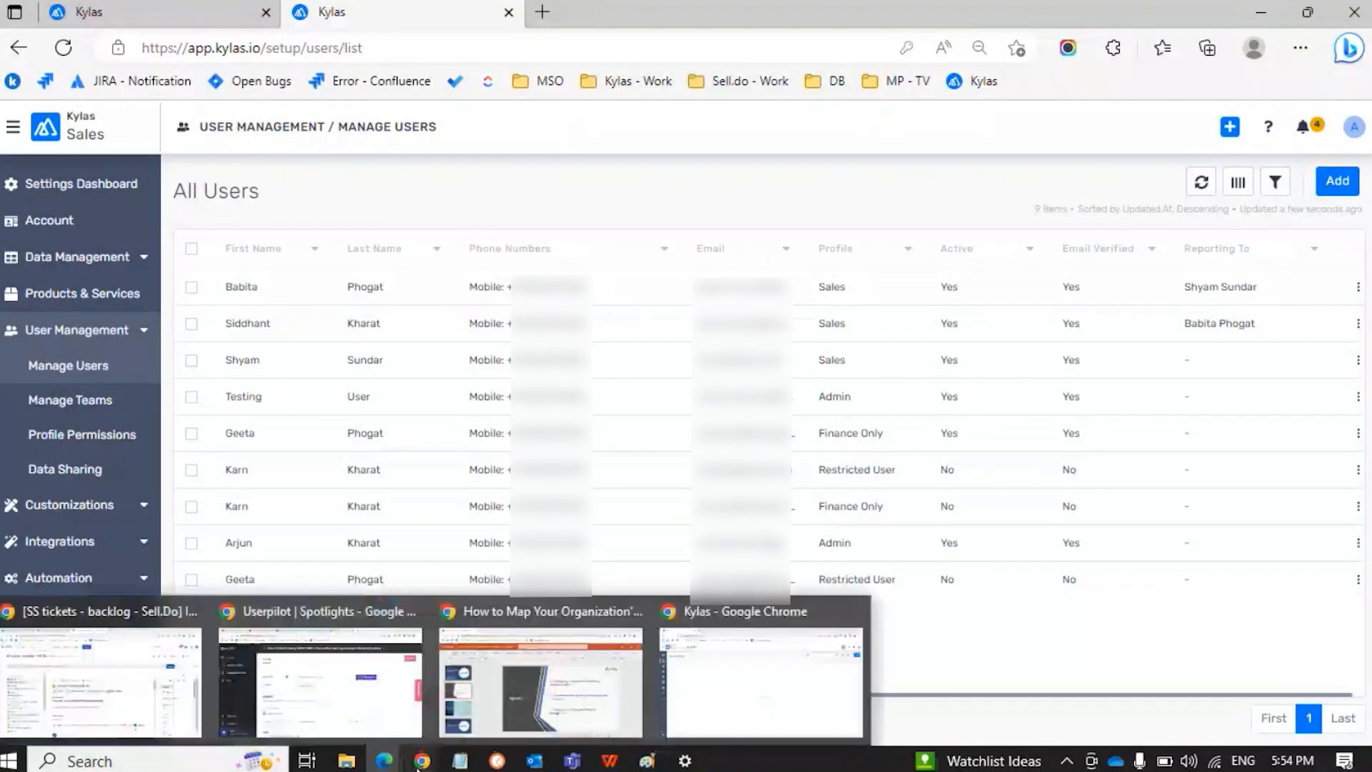
pyautogui.click(735, 703)
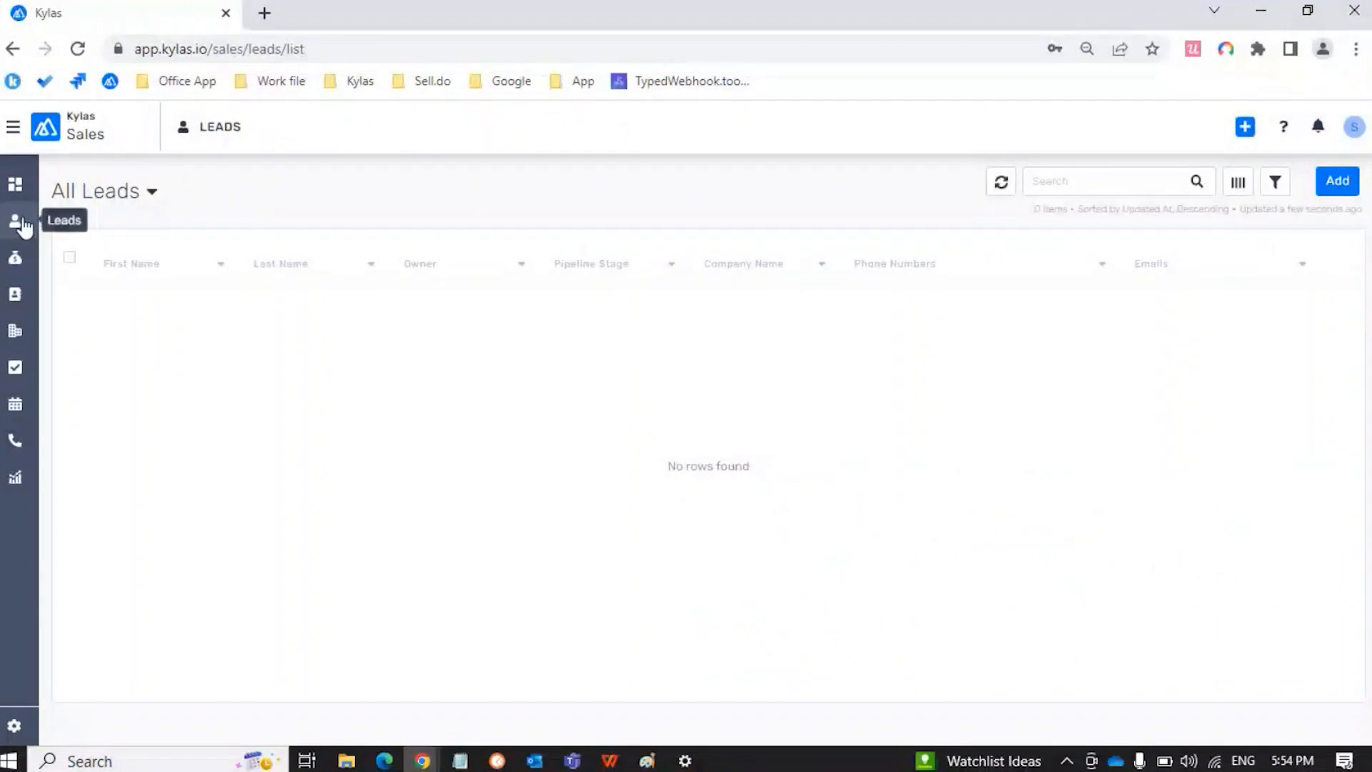
pyautogui.click(22, 223)
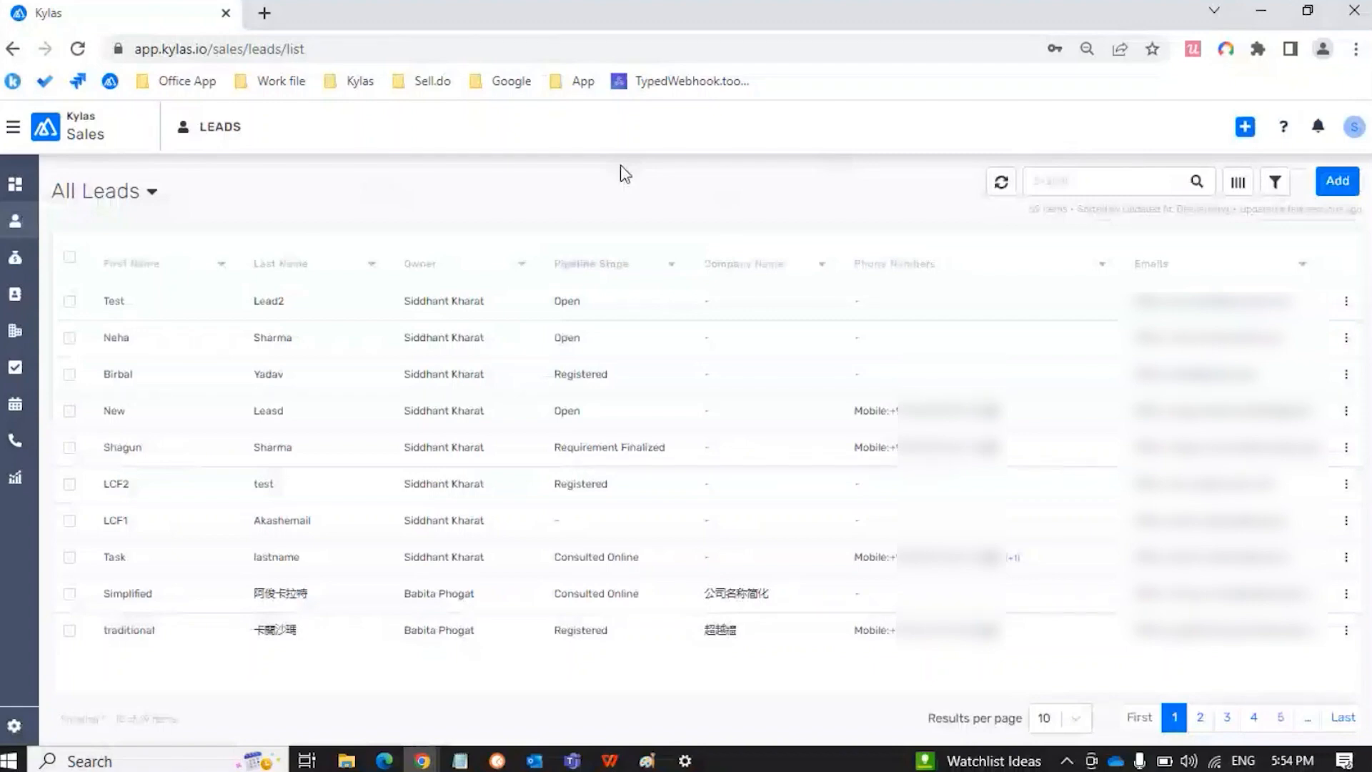
# Step: Check whose account is signed in by viewing My Account, and close the profile without changes
pyautogui.click(1354, 127)
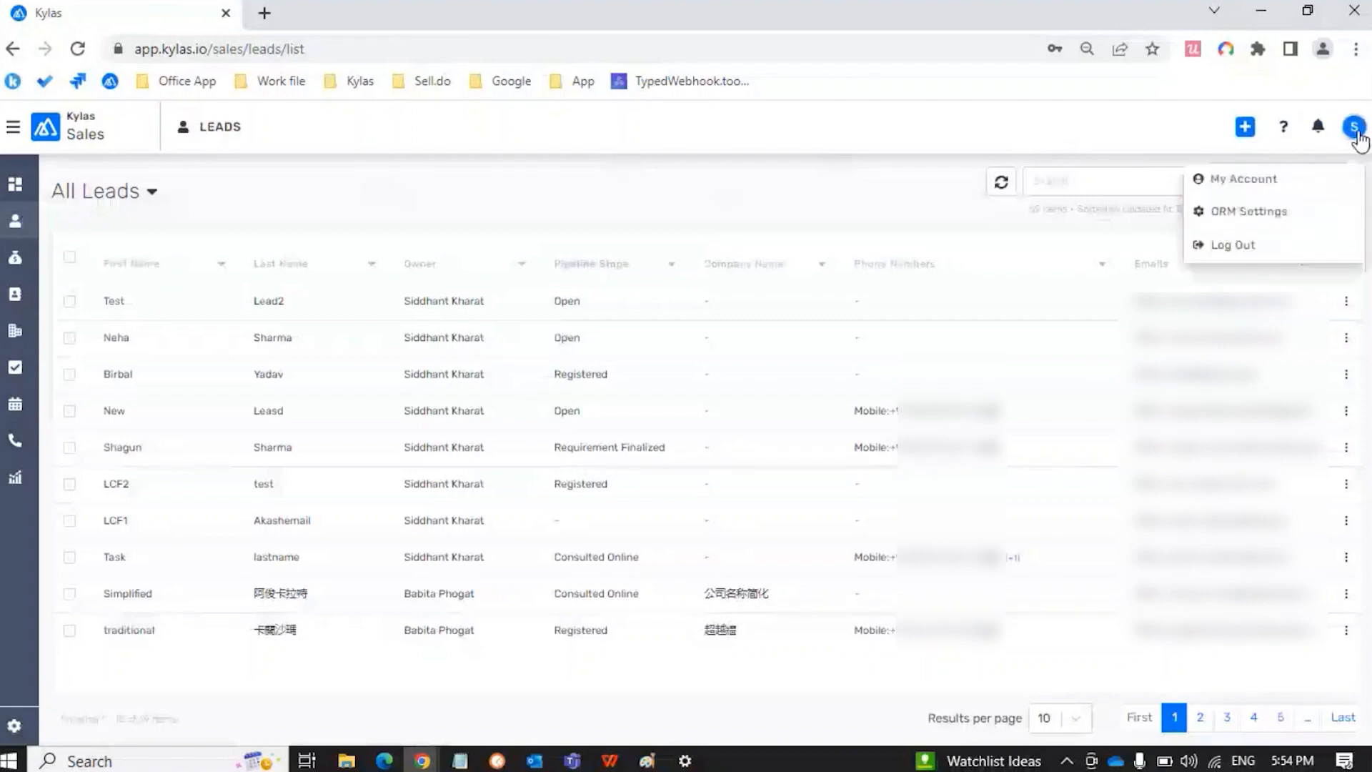
pyautogui.click(1274, 182)
pyautogui.click(1128, 222)
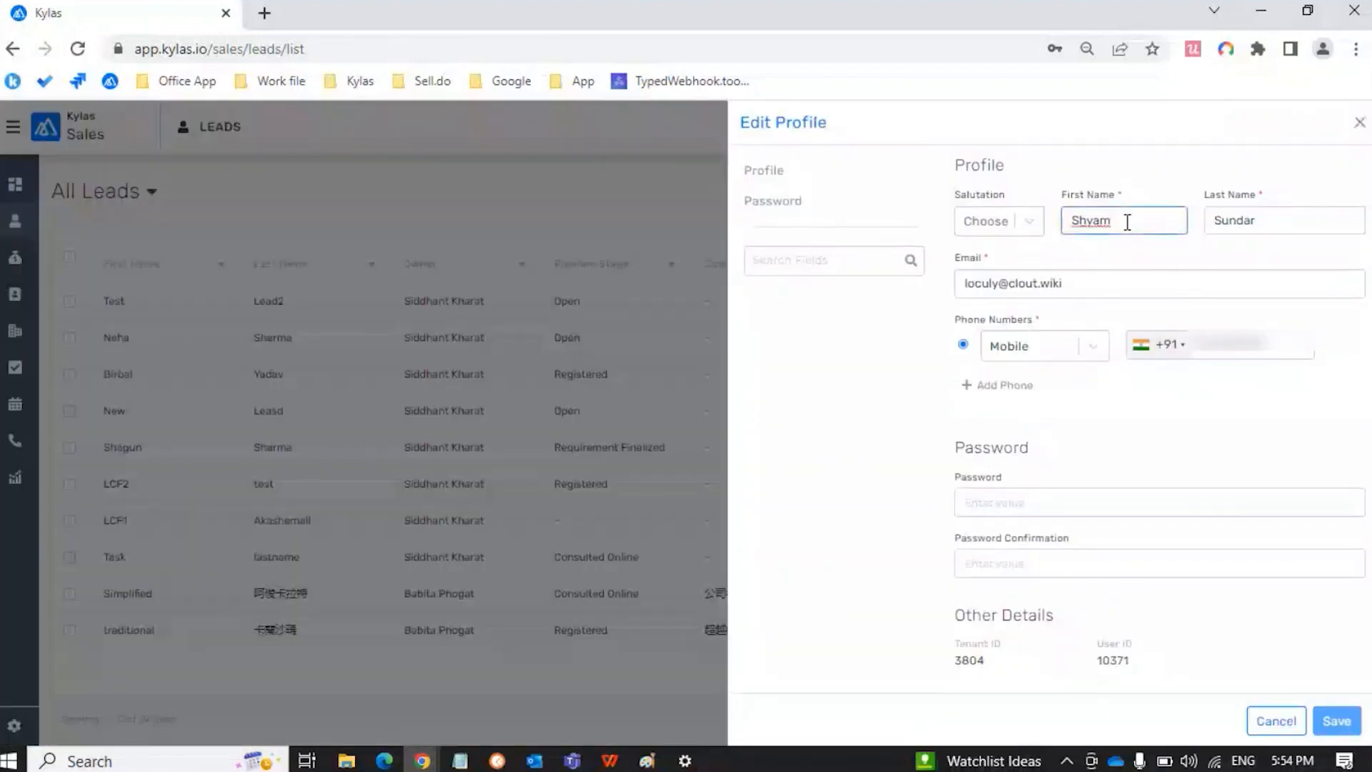
pyautogui.click(1360, 124)
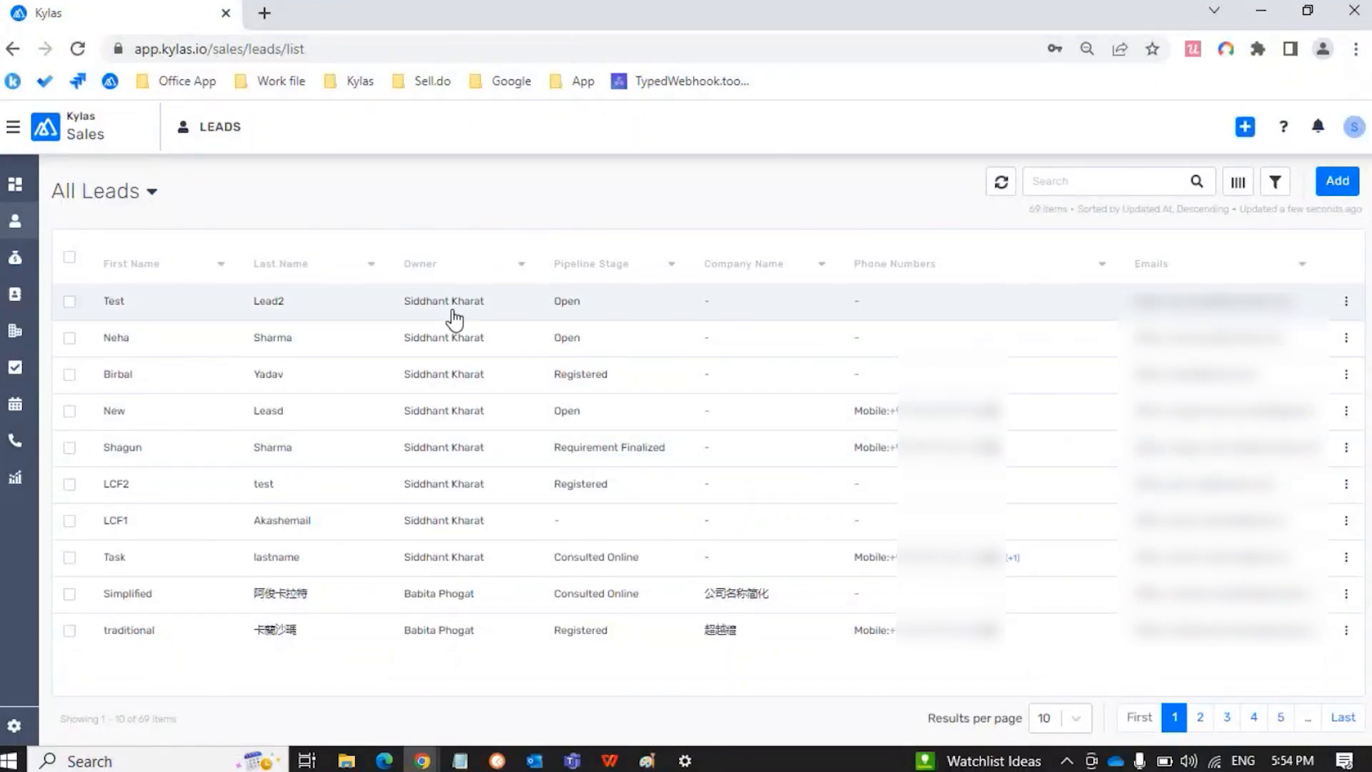
# Step: Filter the leads by Owner Equals the direct reportee who was just assigned to this manager
pyautogui.click(1275, 187)
pyautogui.click(1226, 286)
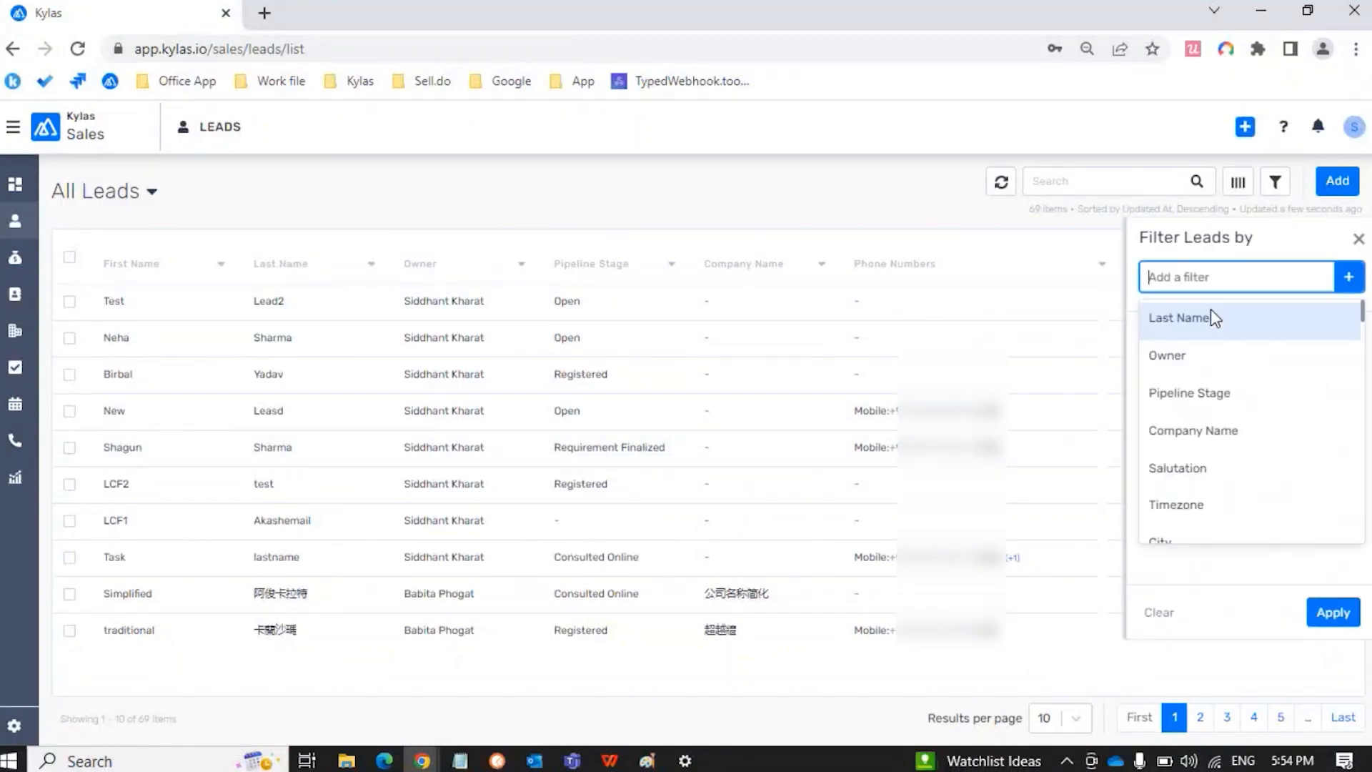
pyautogui.click(1198, 355)
pyautogui.click(1224, 393)
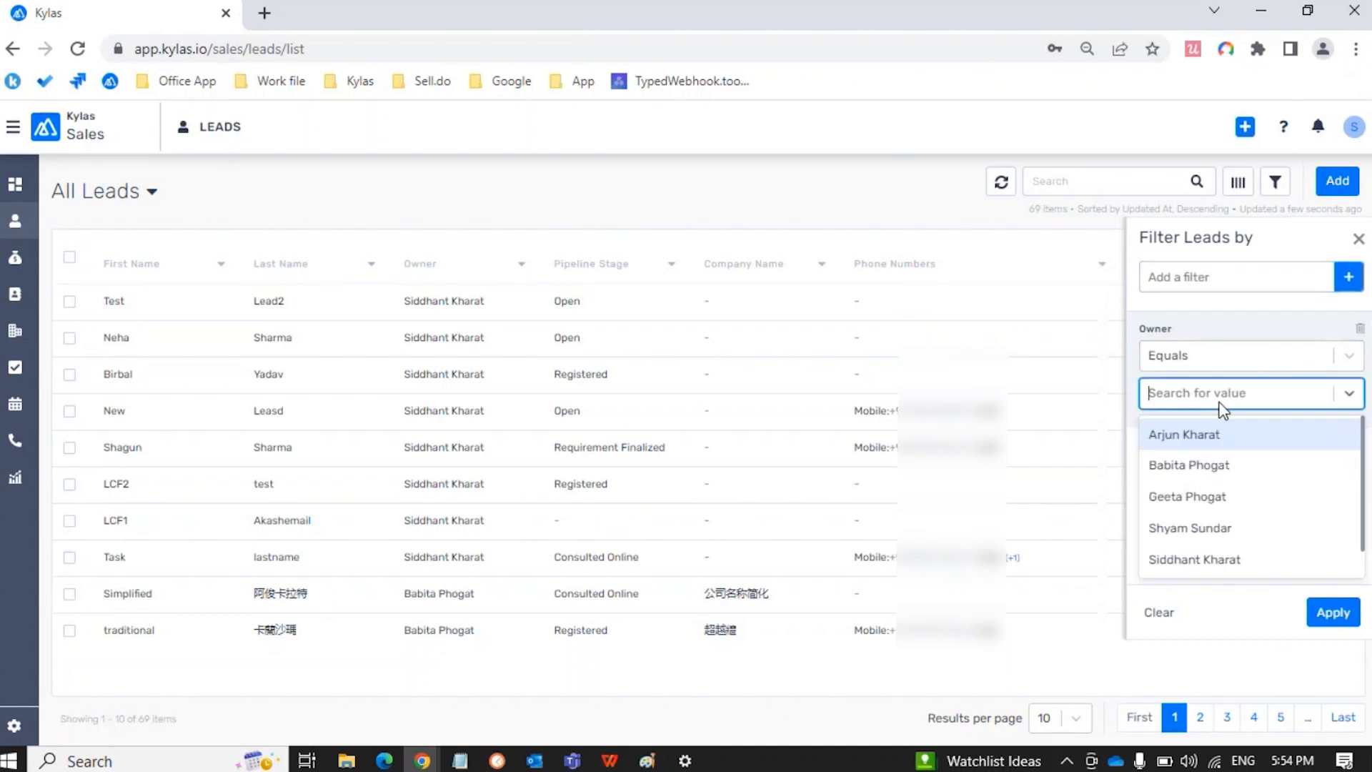
pyautogui.click(1197, 466)
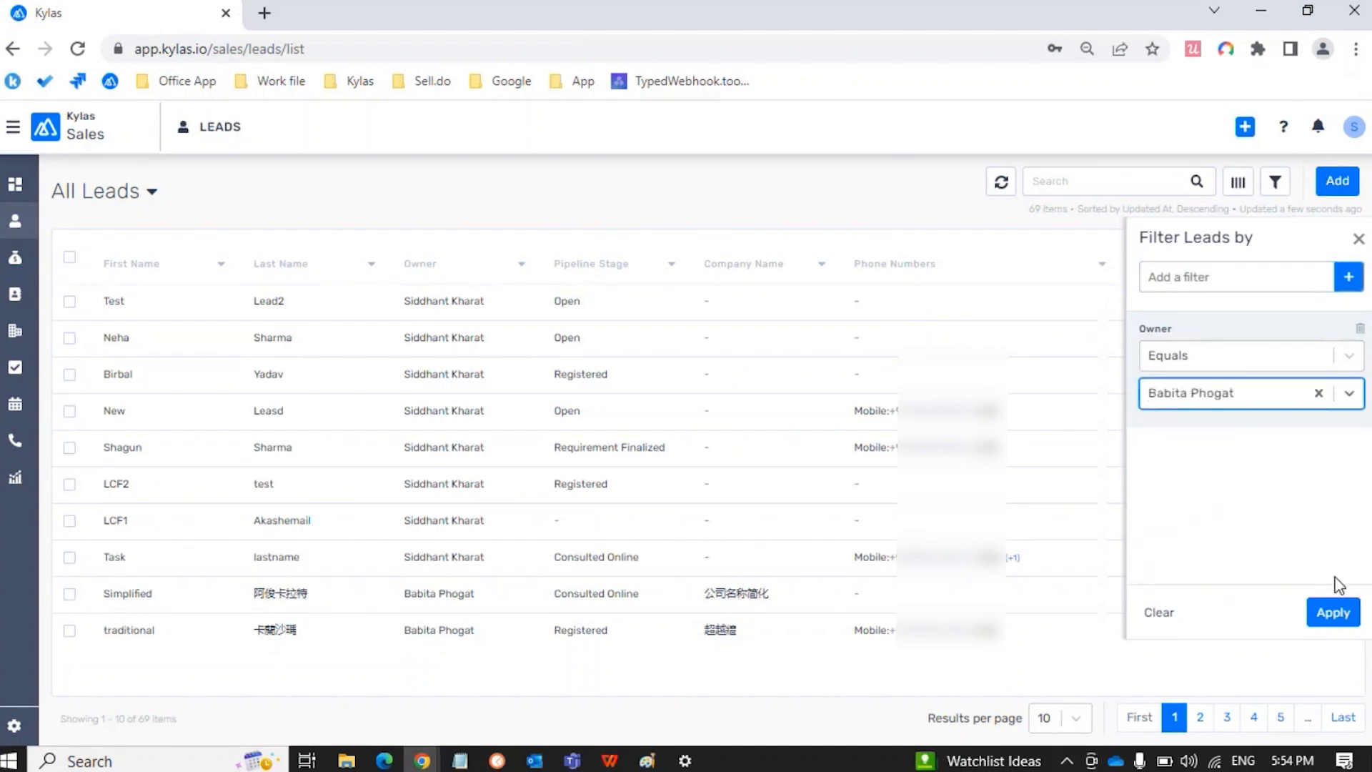
pyautogui.click(1334, 613)
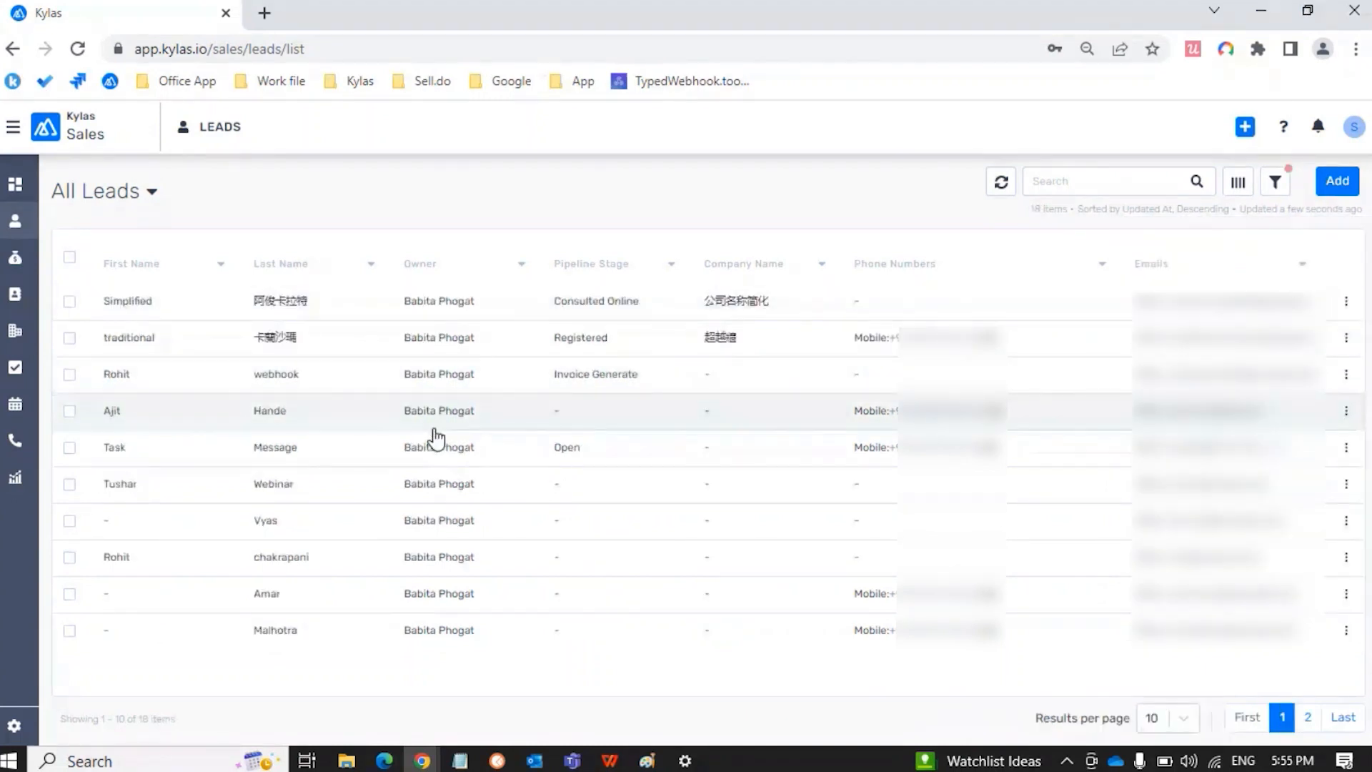
# Step: Review the owner choices in the applied lead filter and clear all filters from the Leads list
pyautogui.click(1275, 183)
pyautogui.click(1223, 398)
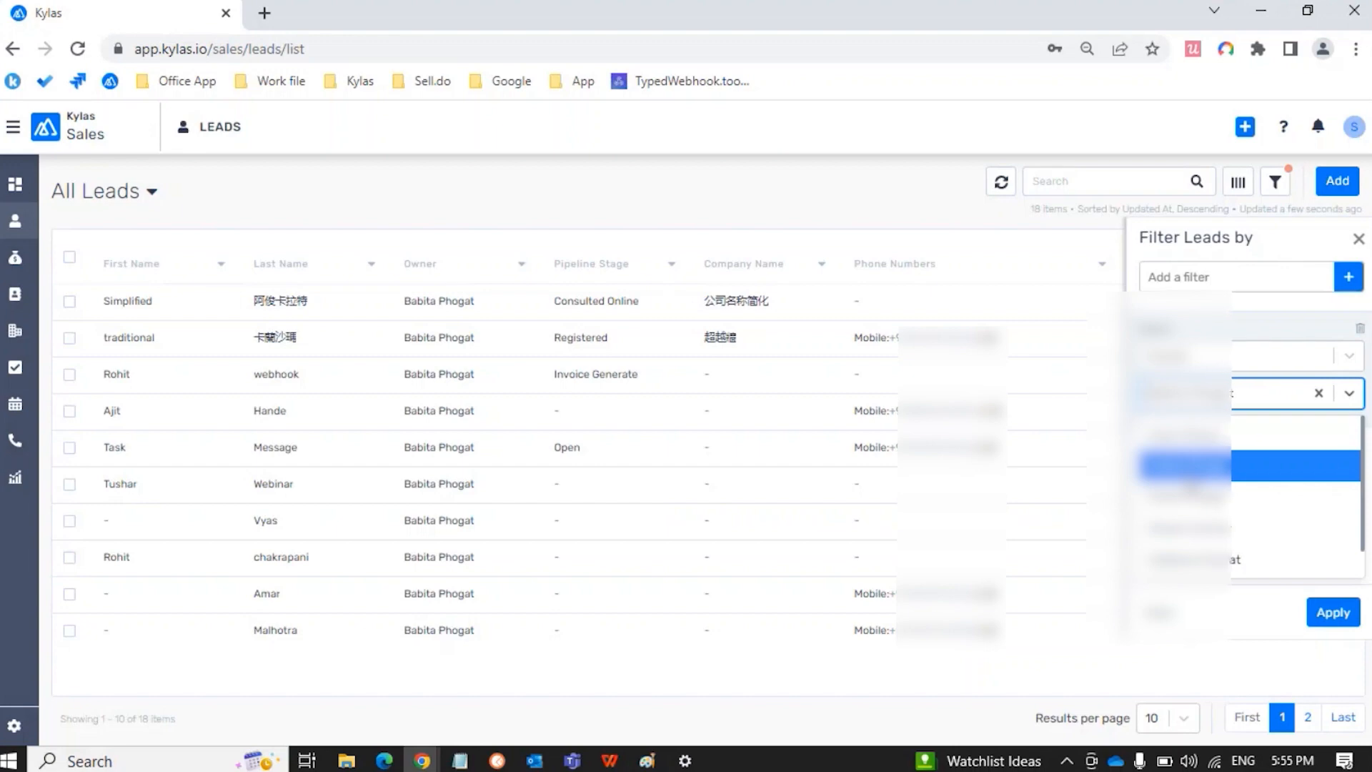
pyautogui.click(1358, 238)
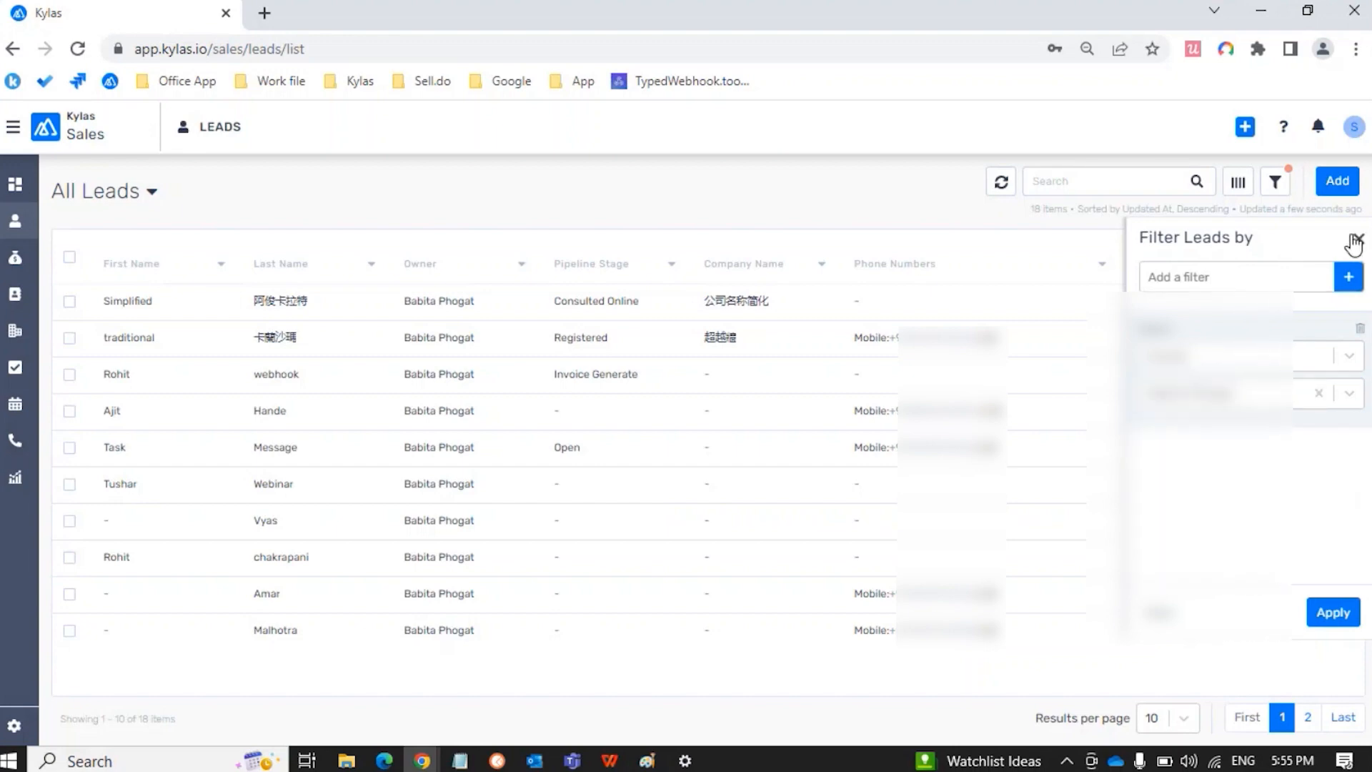
pyautogui.click(1357, 238)
pyautogui.click(1275, 184)
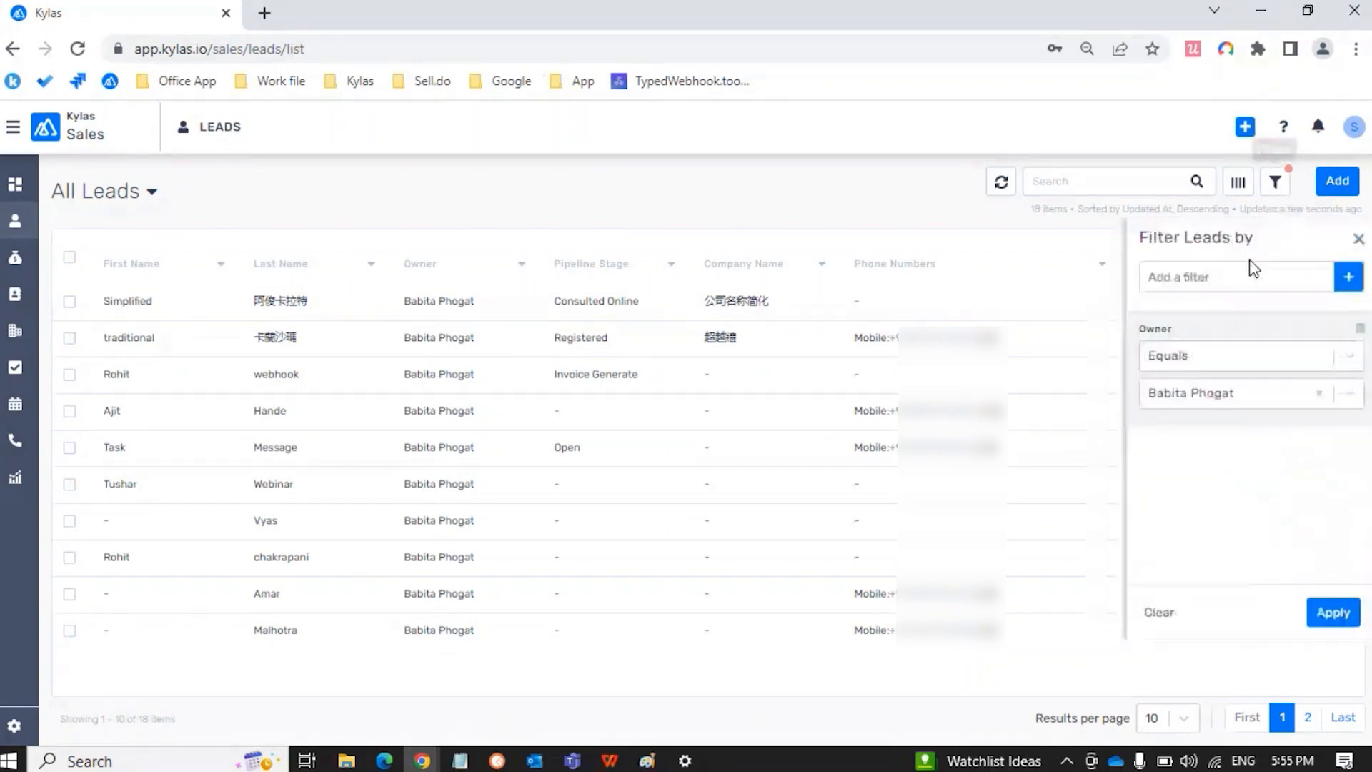
pyautogui.click(1158, 612)
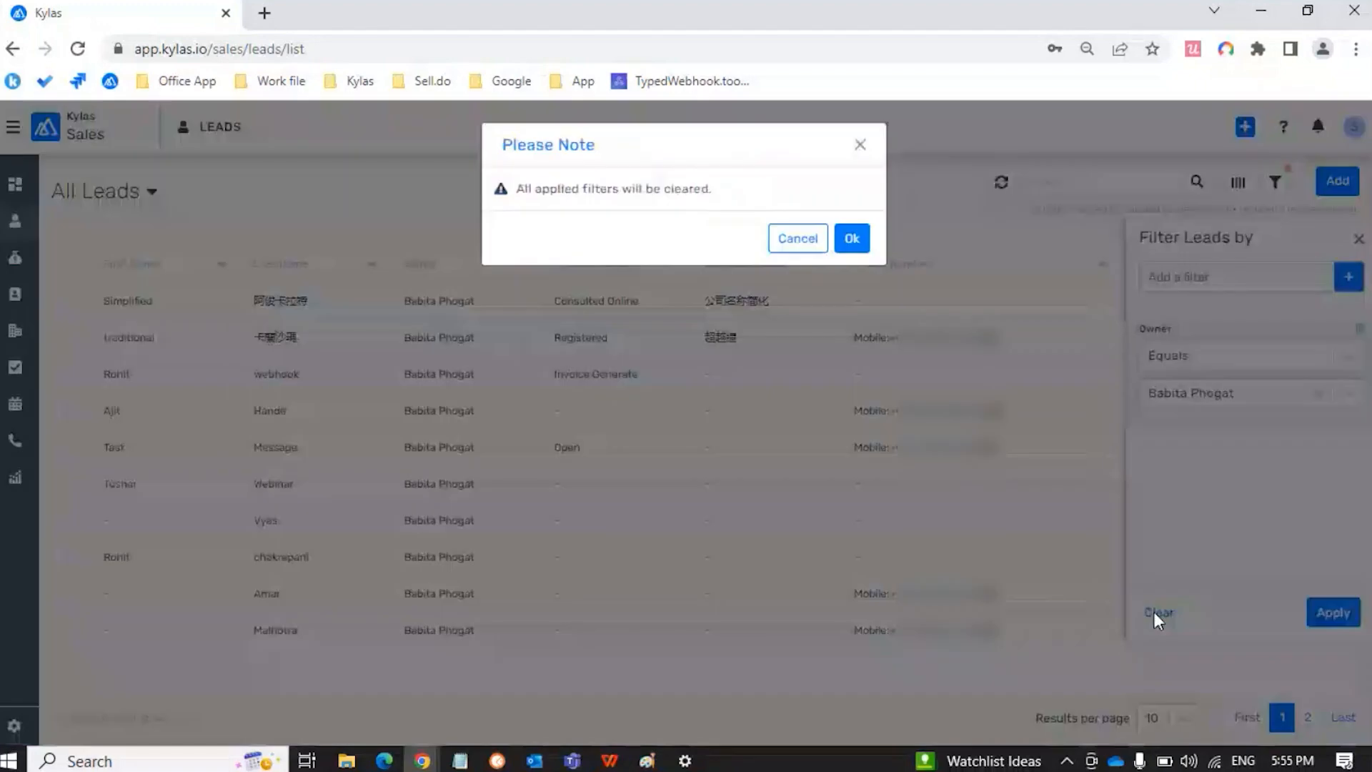
pyautogui.click(865, 243)
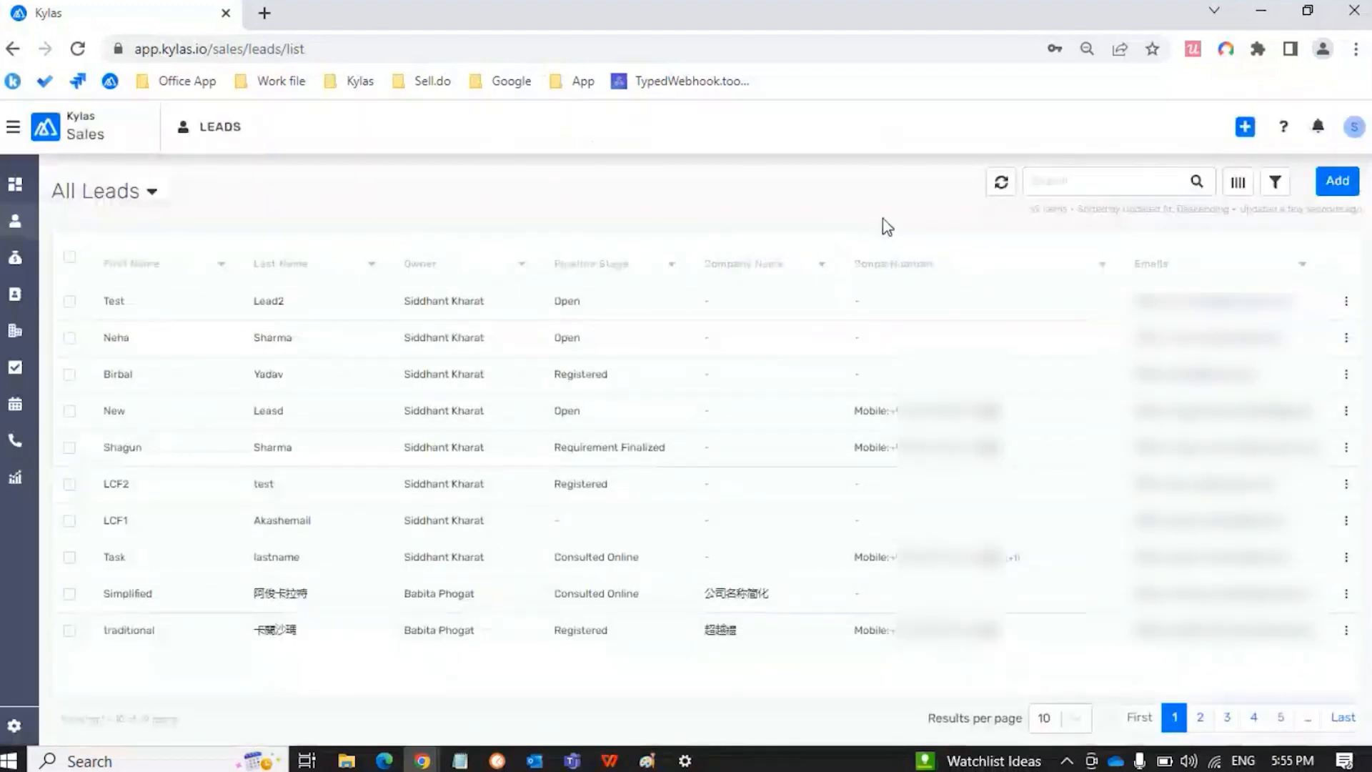
# Step: Filter the leads by Owner Equals the indirect reportee, who reports to this manager's direct reportee
pyautogui.click(1276, 182)
pyautogui.click(1252, 283)
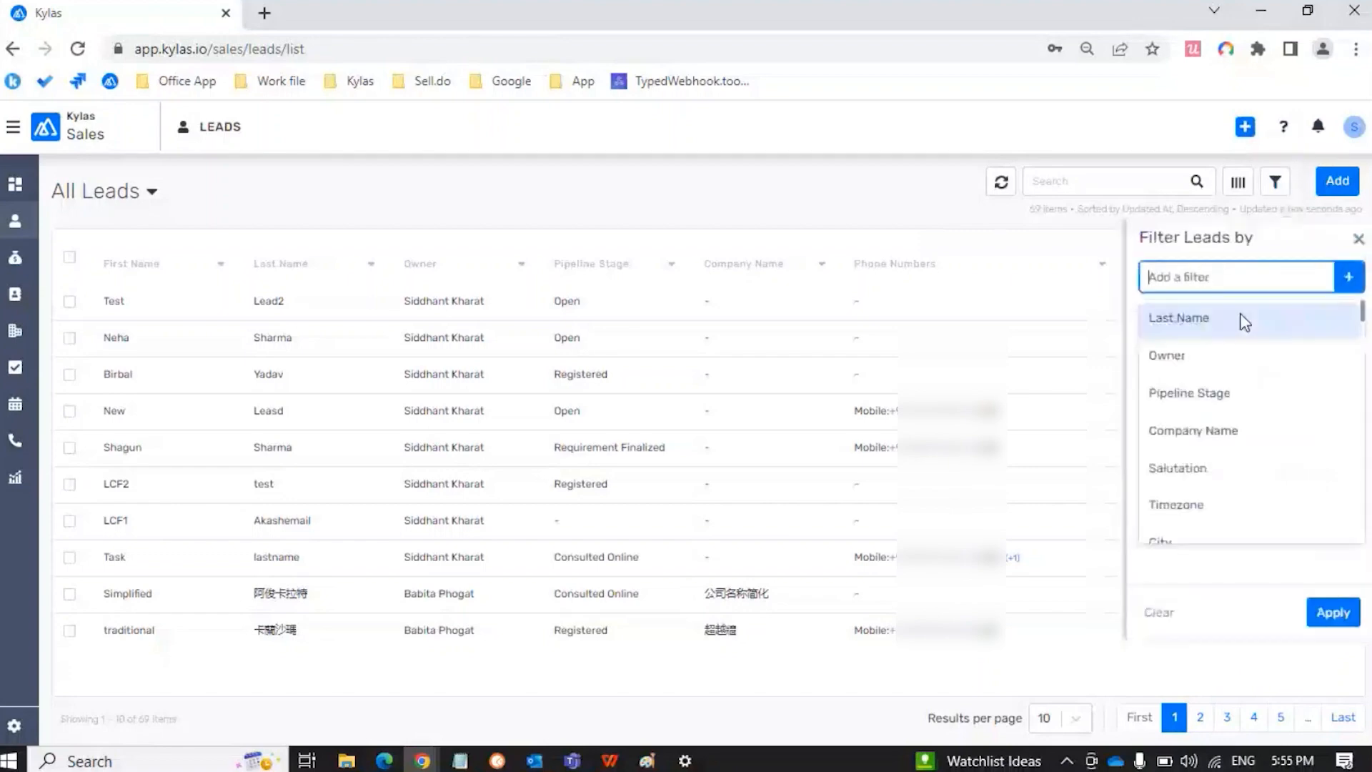
pyautogui.click(1218, 358)
pyautogui.click(1208, 401)
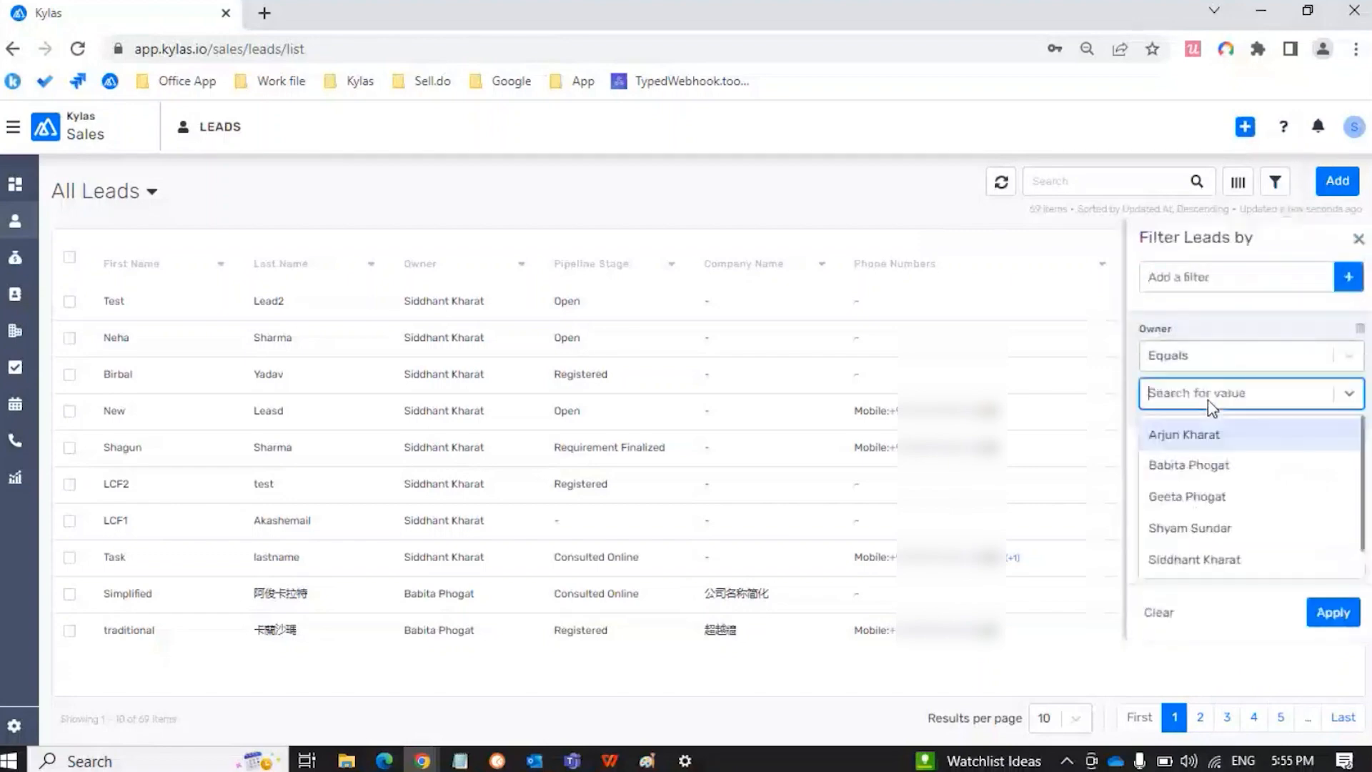
pyautogui.scroll(-1, 1211, 473)
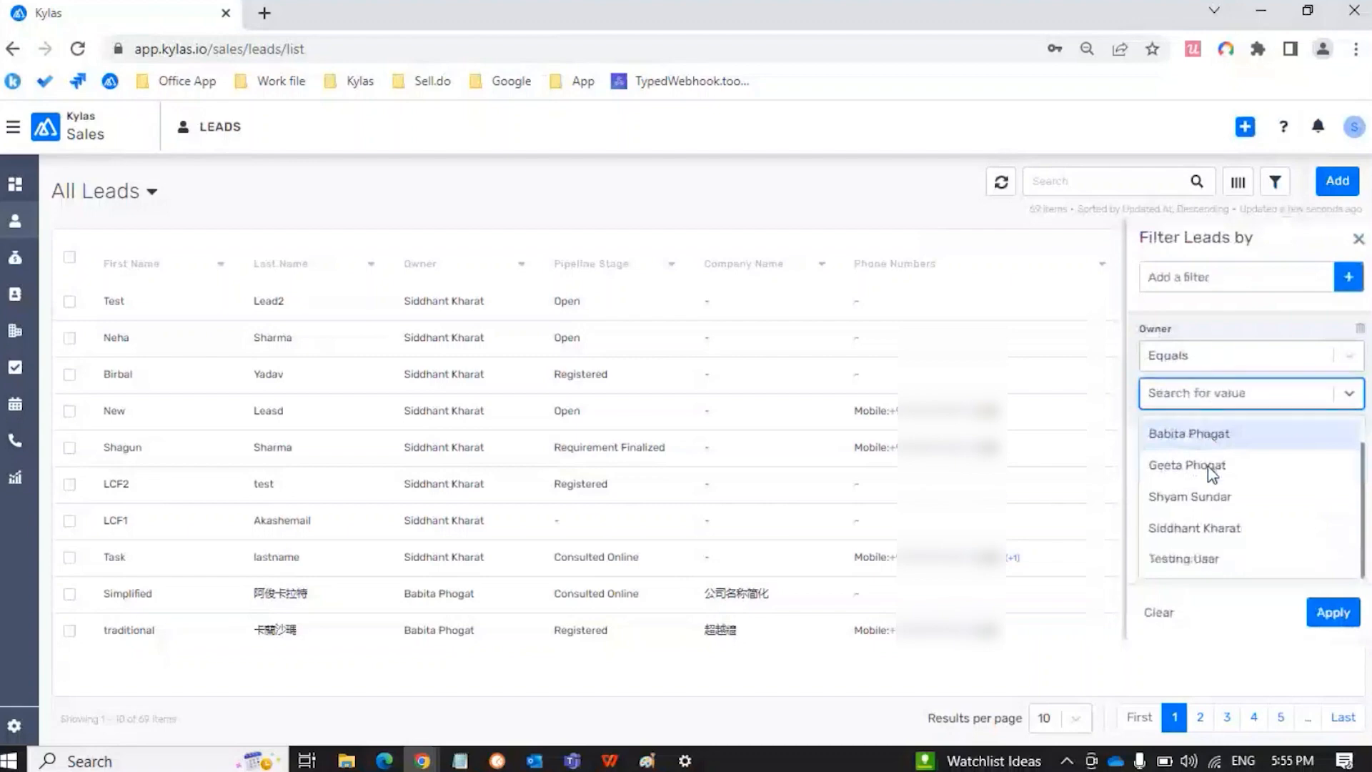
pyautogui.click(1204, 530)
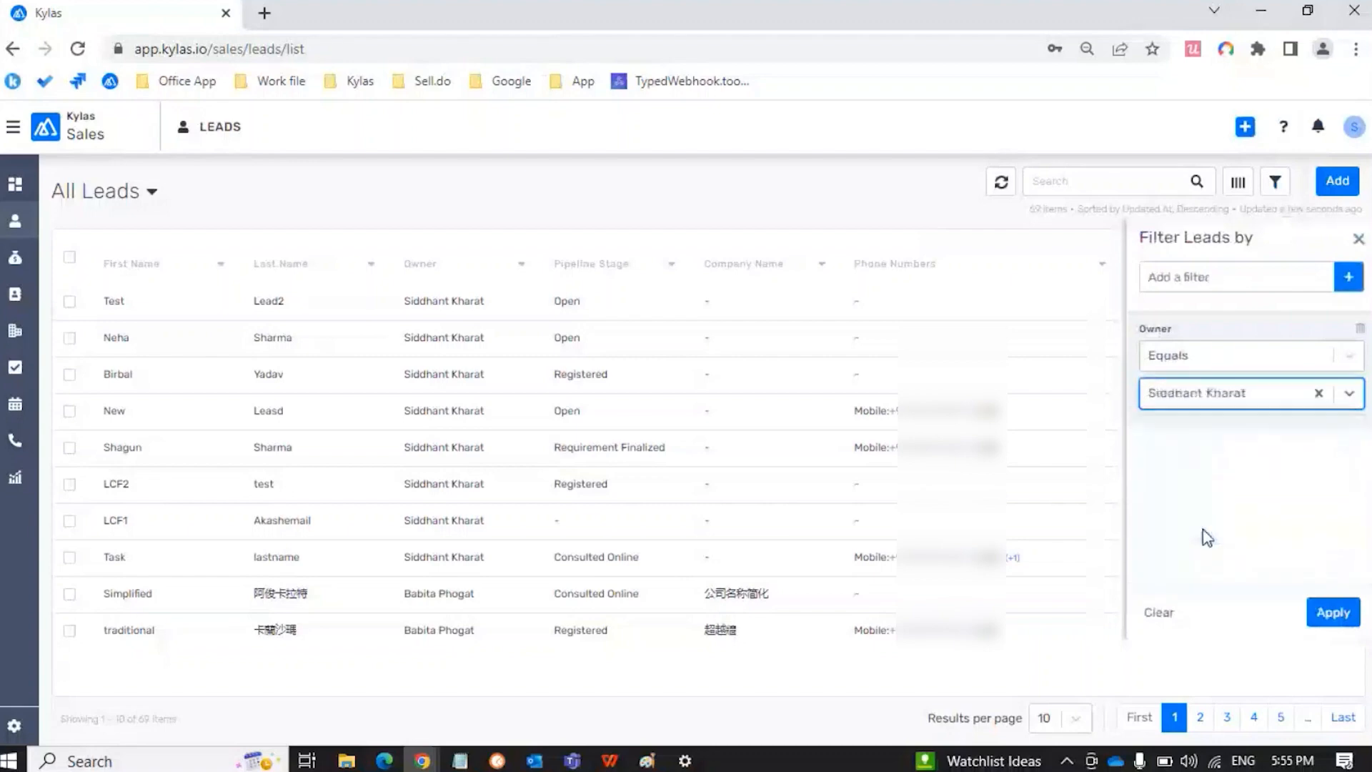
pyautogui.click(1323, 613)
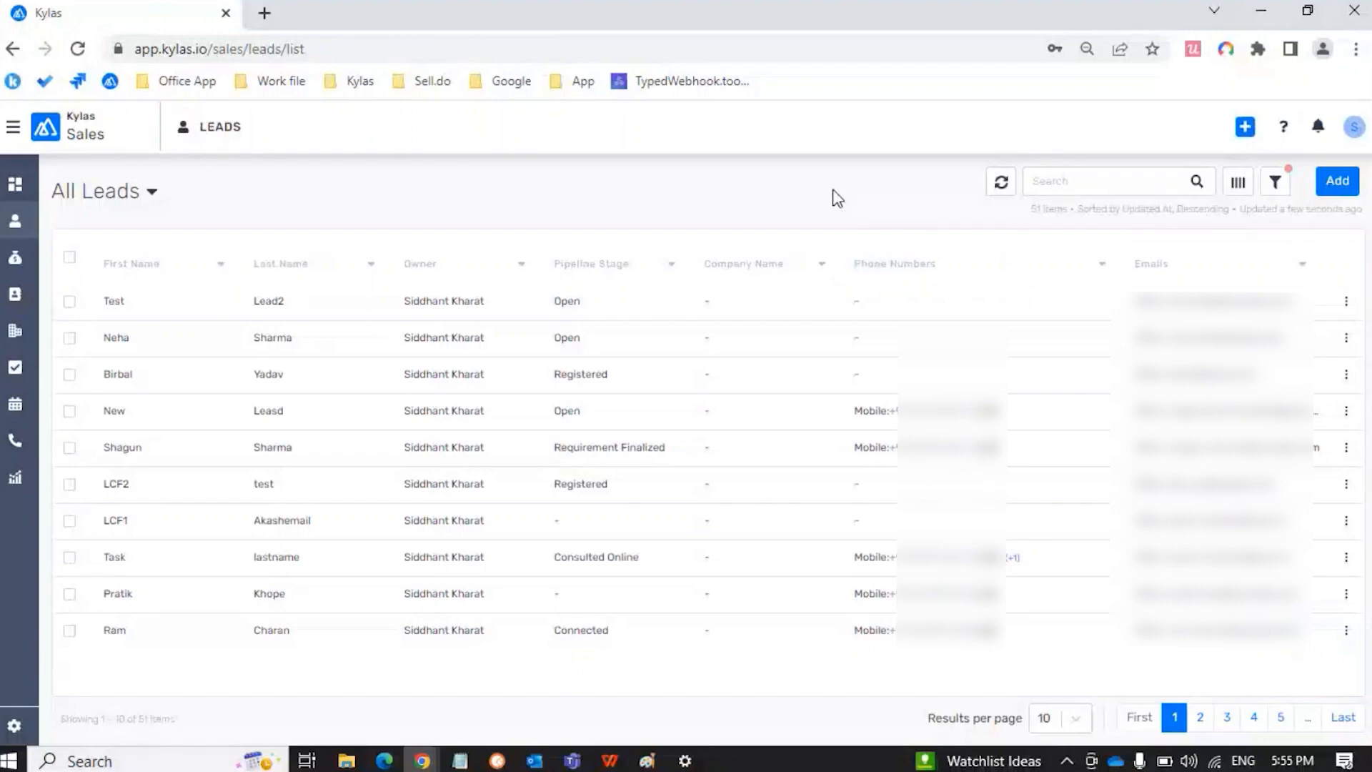
# Step: Change the Owner filter's value to the admin user outside this hierarchy and apply it
pyautogui.click(1275, 181)
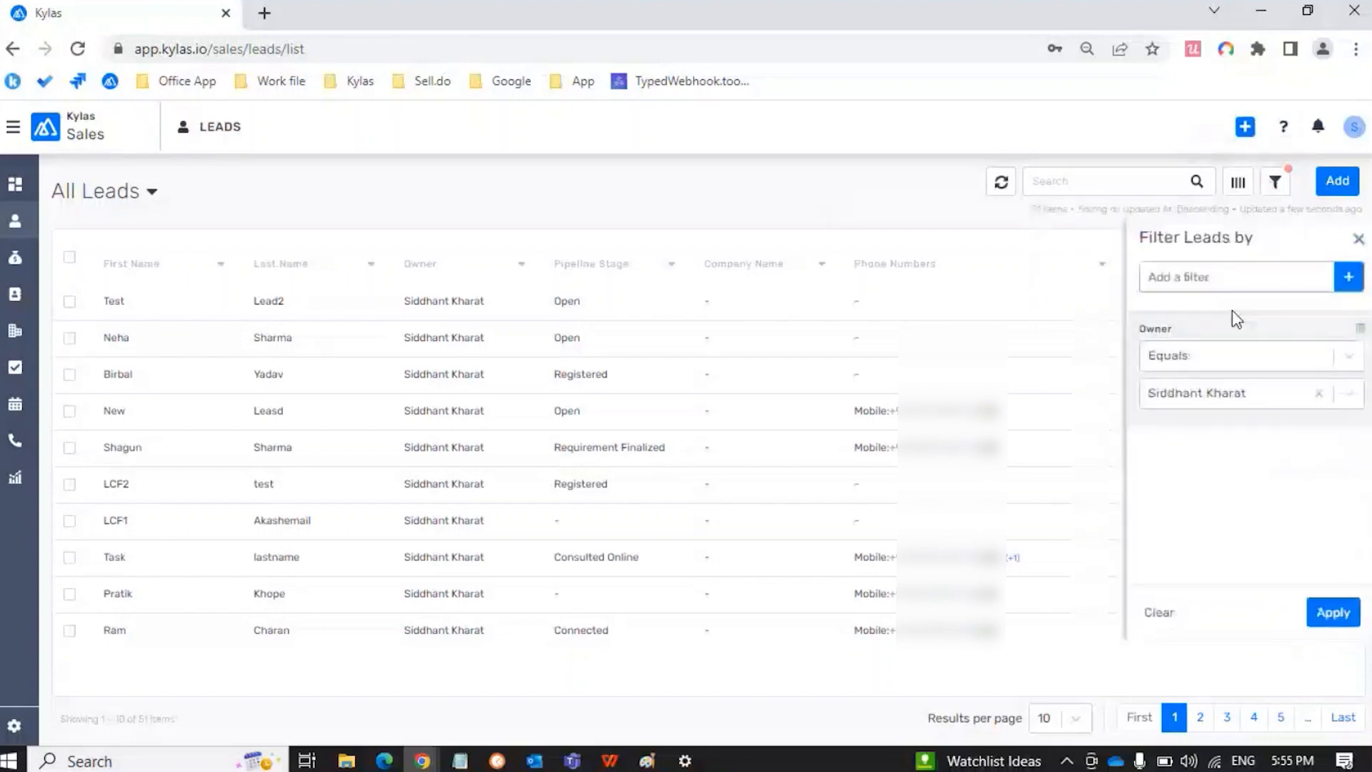
pyautogui.click(1199, 405)
pyautogui.click(1197, 434)
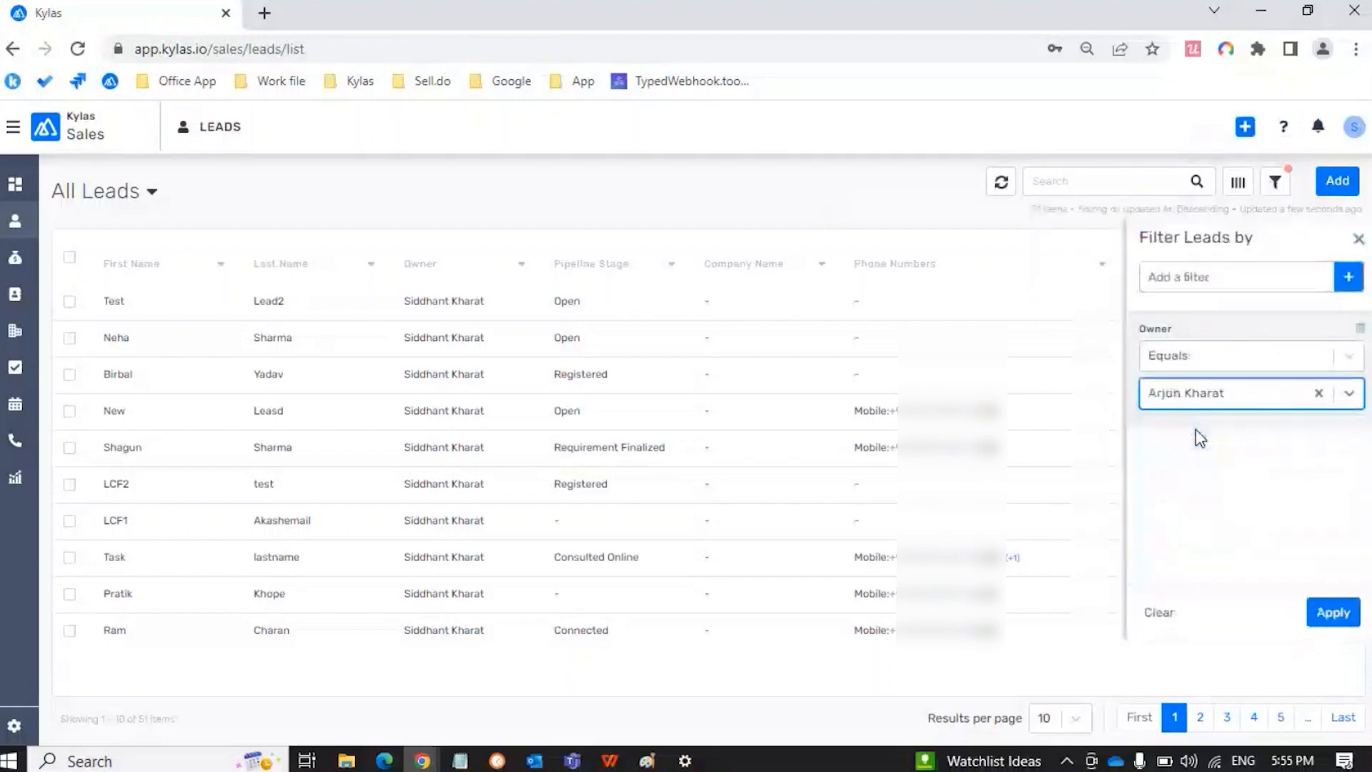
pyautogui.click(1334, 613)
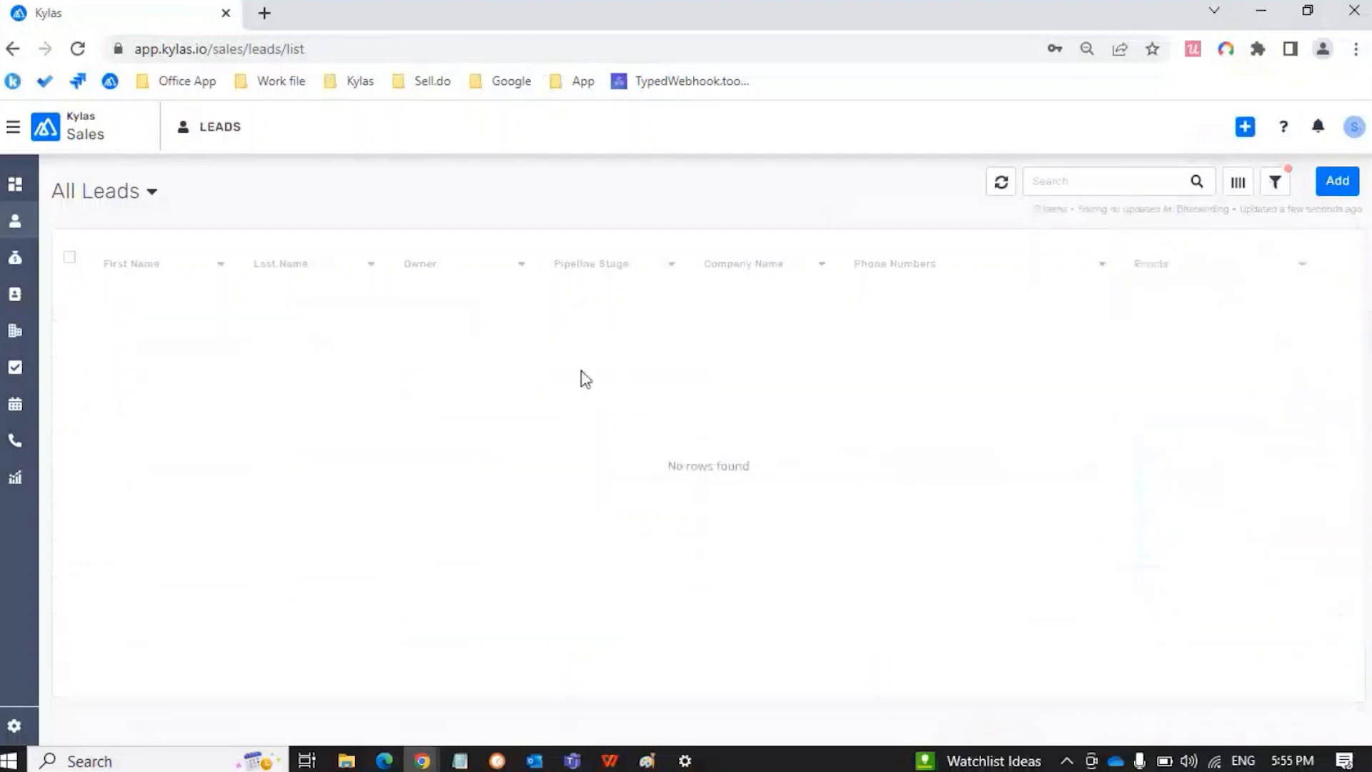
# Step: Remove the Owner filter from the Leads list and show 100 results per page
pyautogui.click(1275, 185)
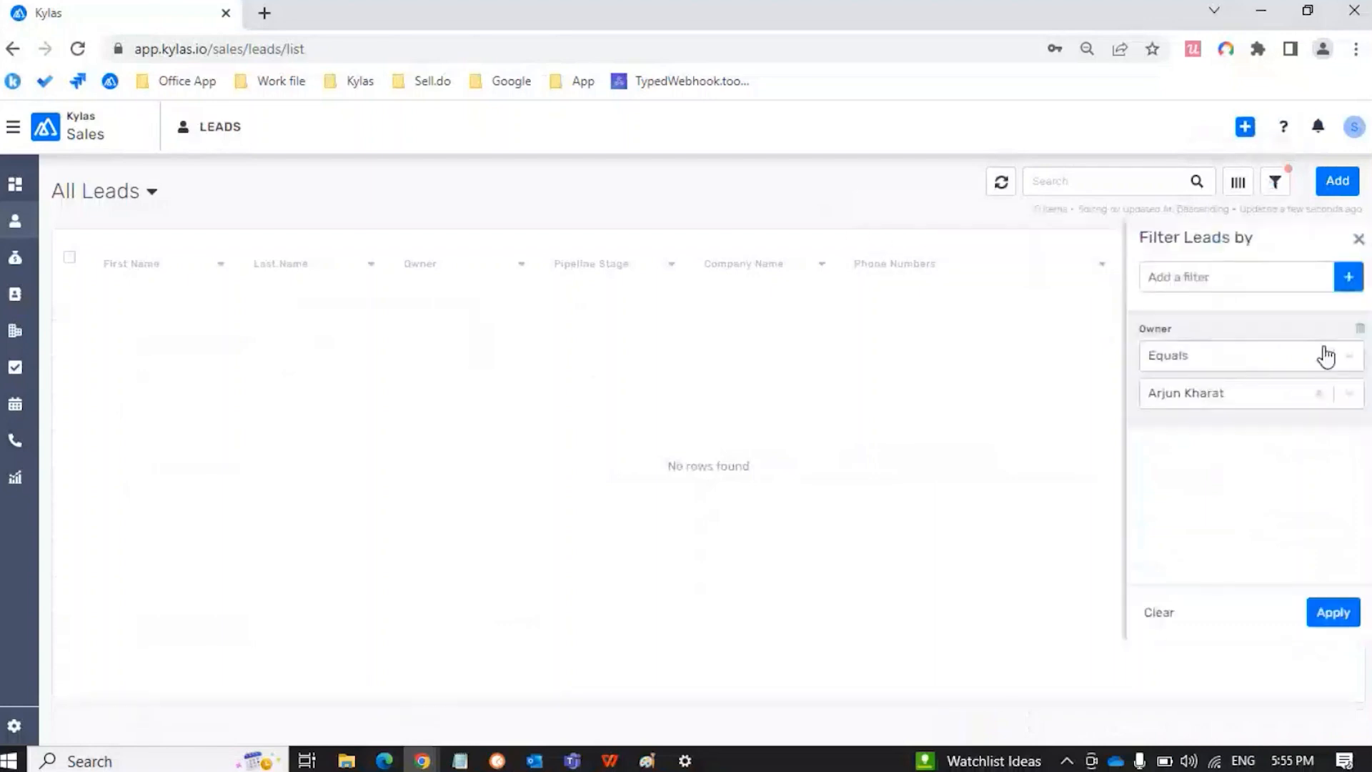
pyautogui.click(1360, 330)
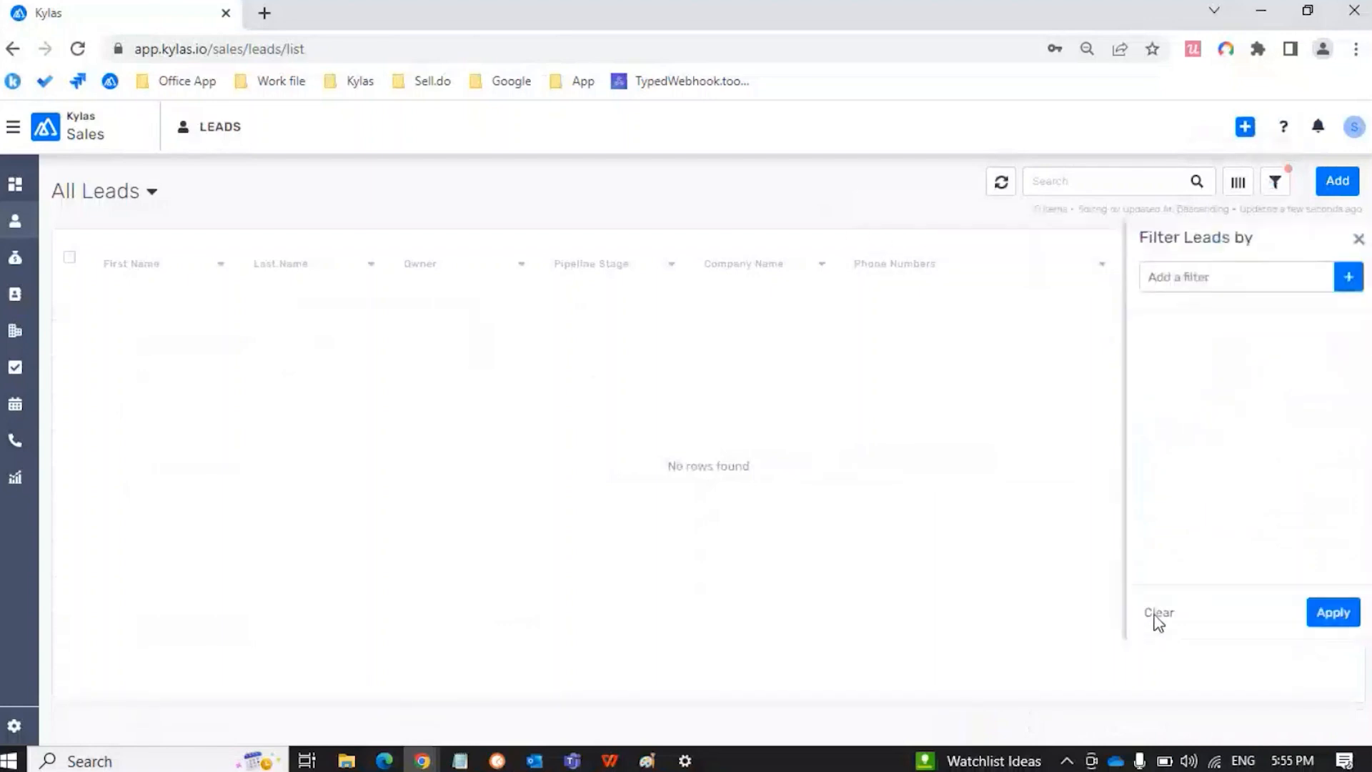
pyautogui.click(1324, 613)
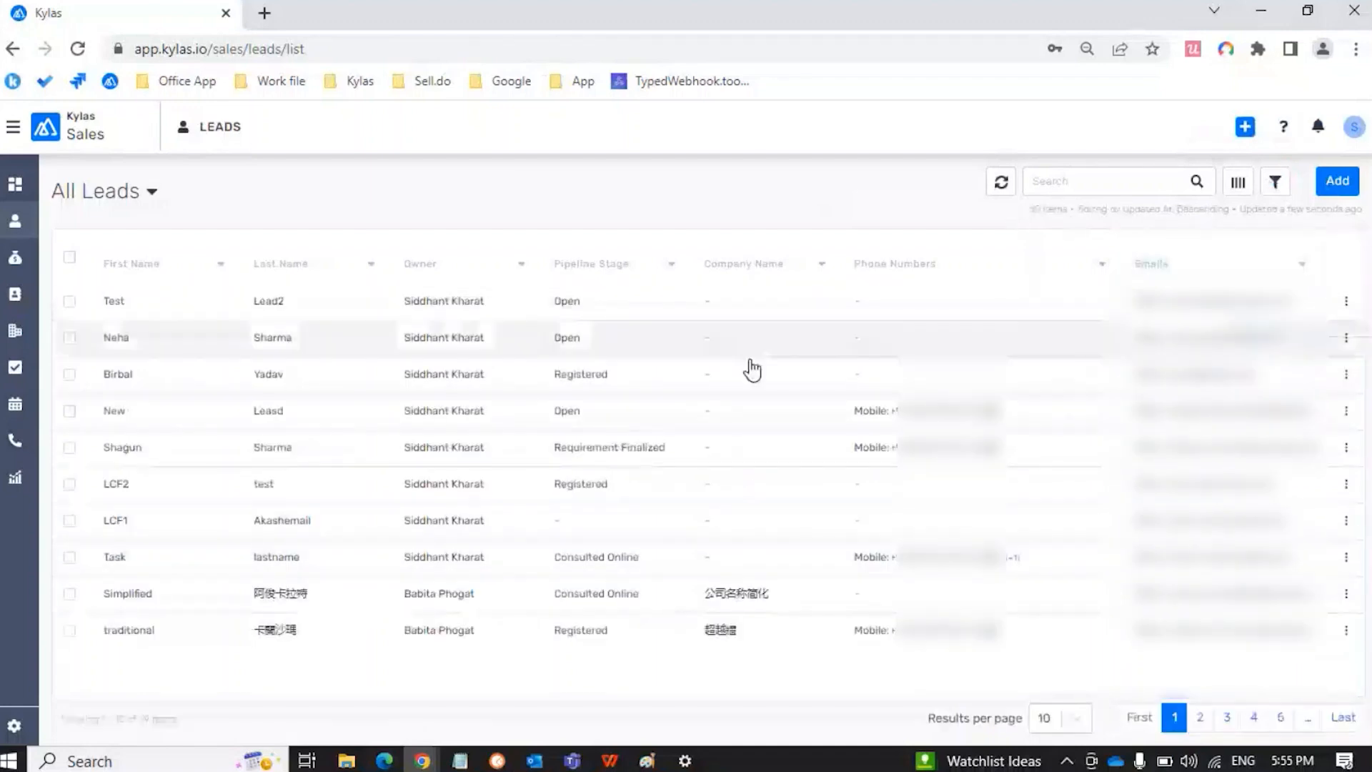
pyautogui.click(1090, 729)
pyautogui.click(1062, 679)
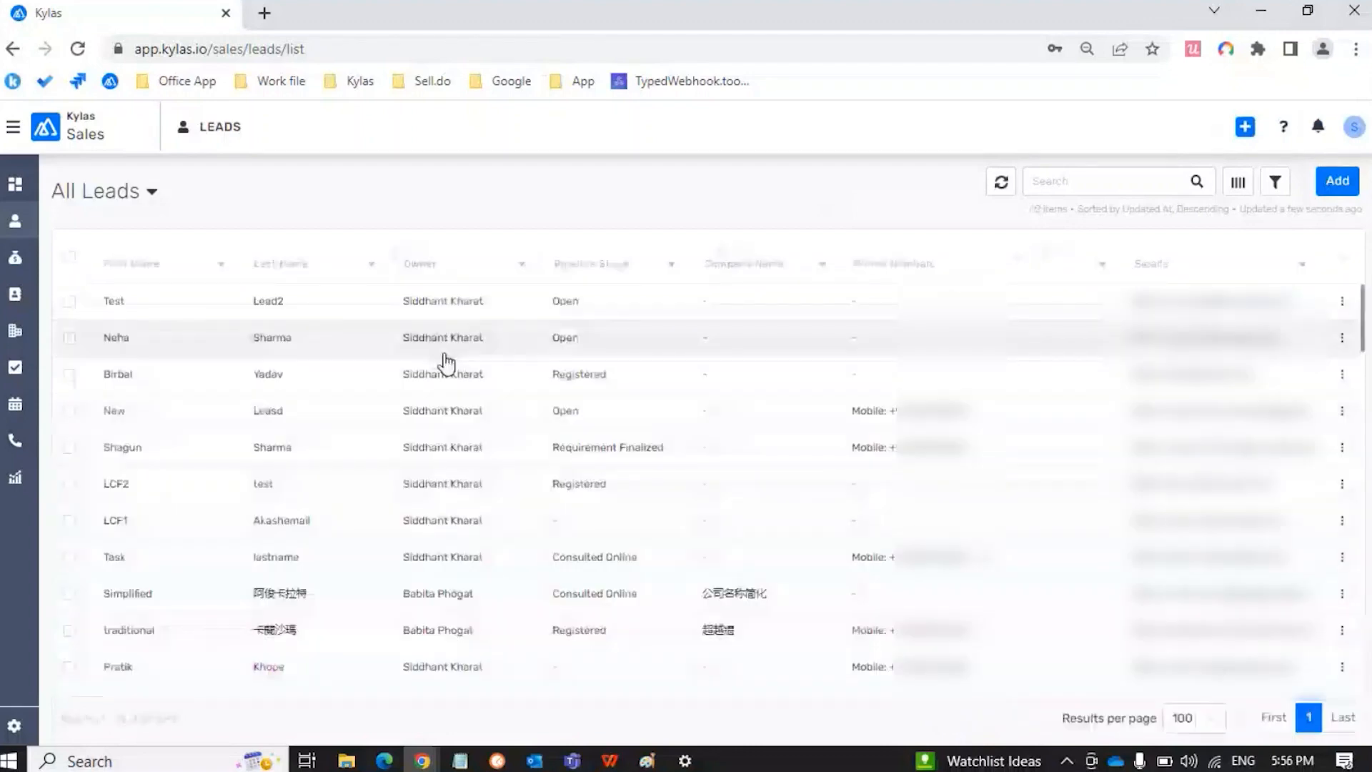
# Step: Look through the owners of all the leads in the unfiltered Leads list
pyautogui.scroll(-3, 453, 465)
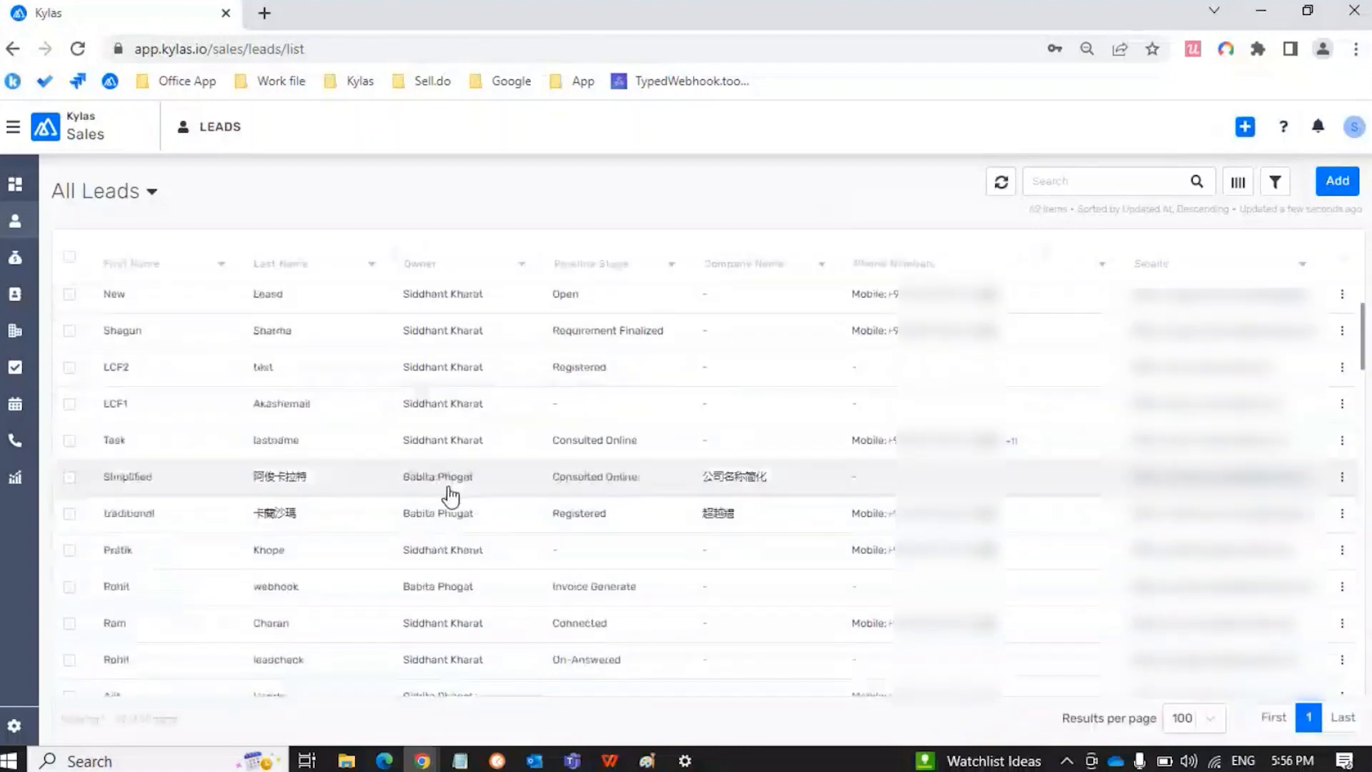
pyautogui.scroll(-4, 450, 494)
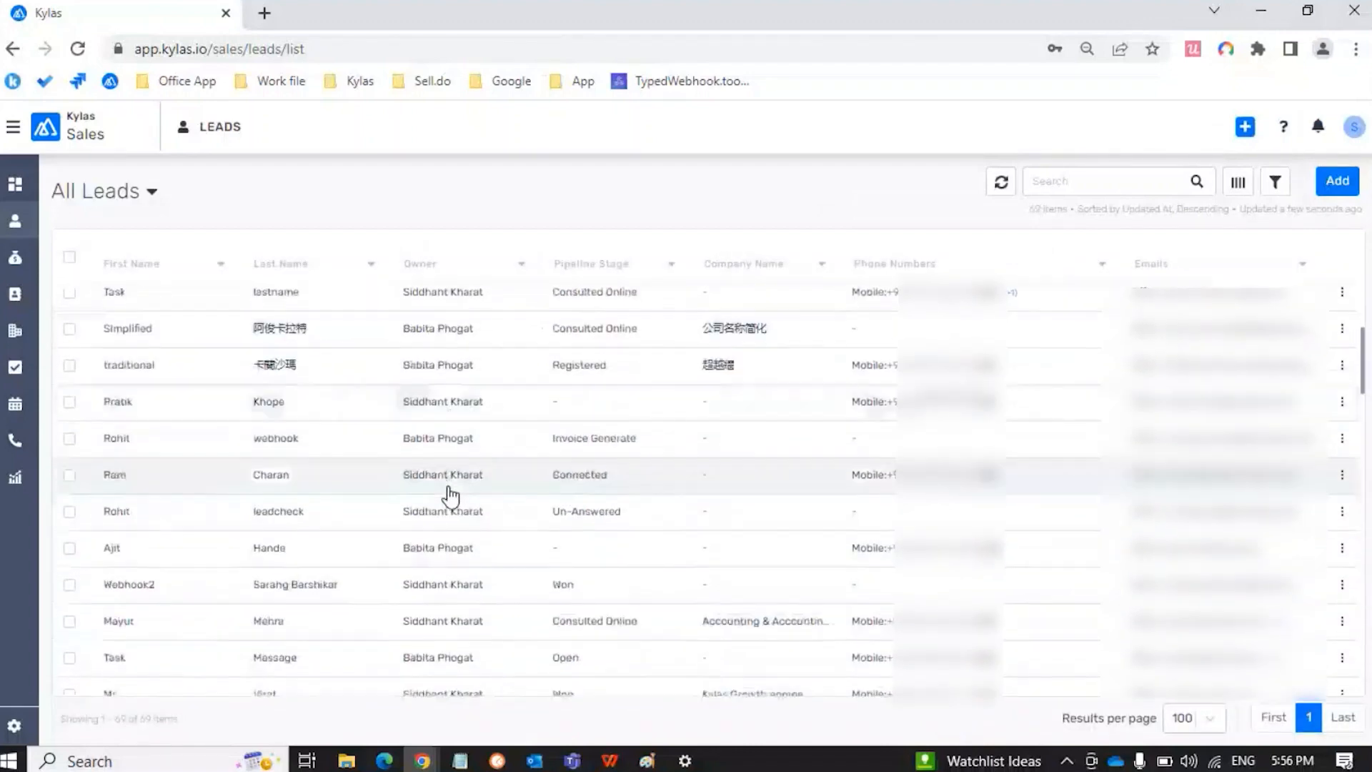
pyautogui.scroll(-11, 451, 494)
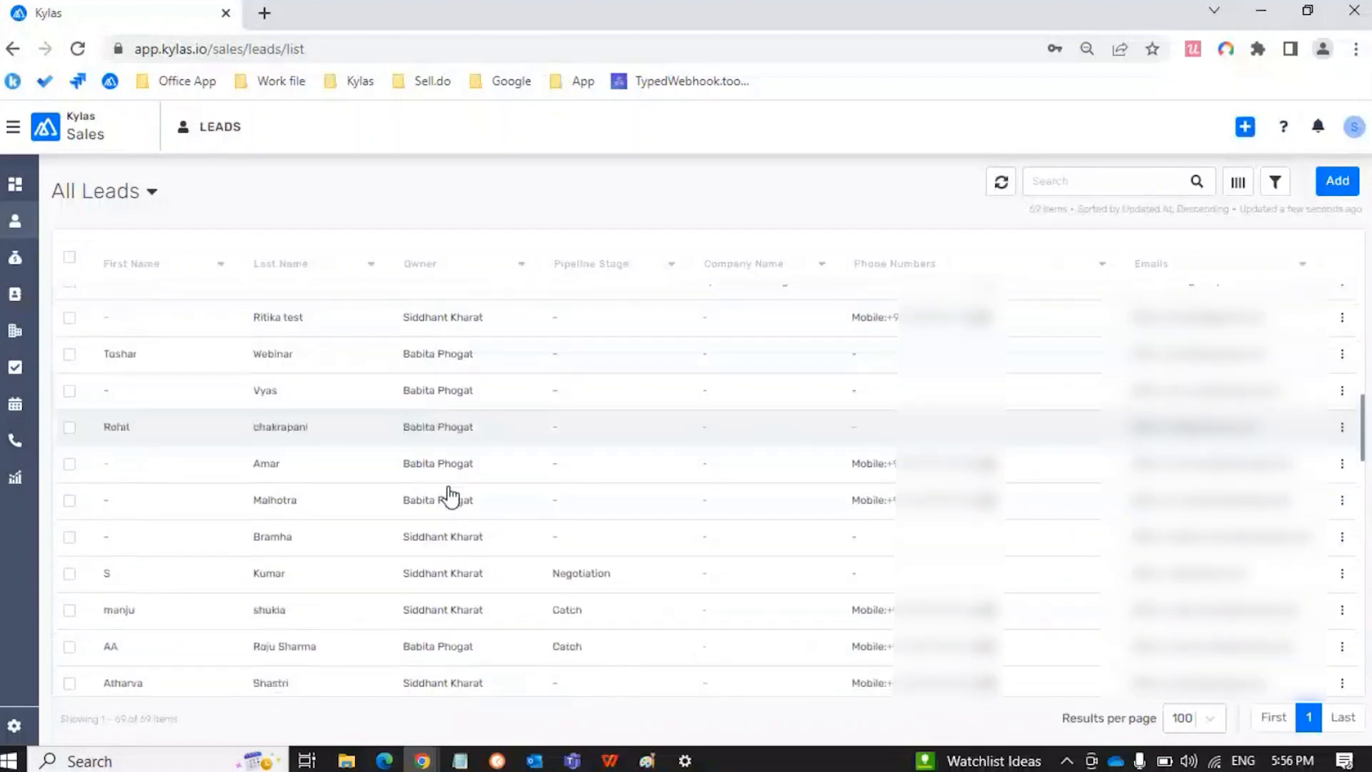
pyautogui.scroll(-12, 450, 494)
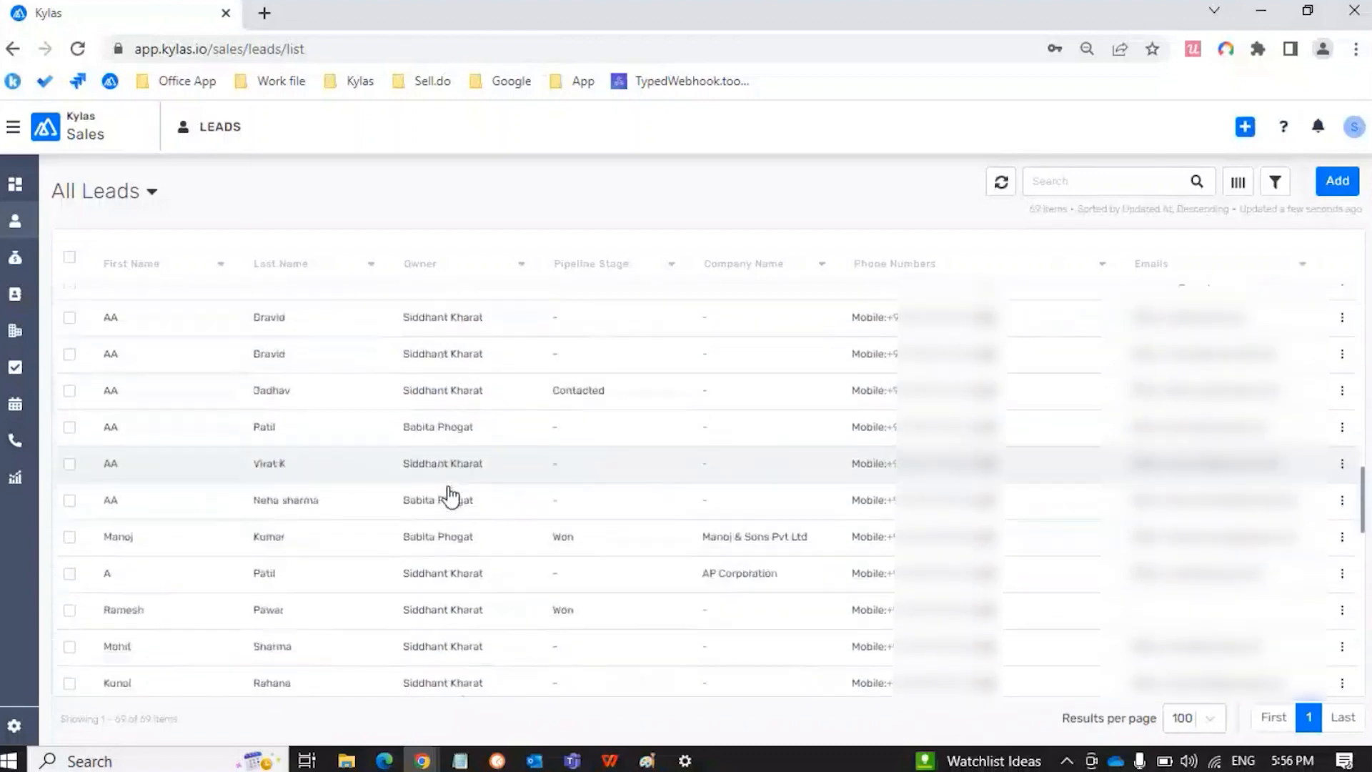
pyautogui.scroll(-12, 450, 494)
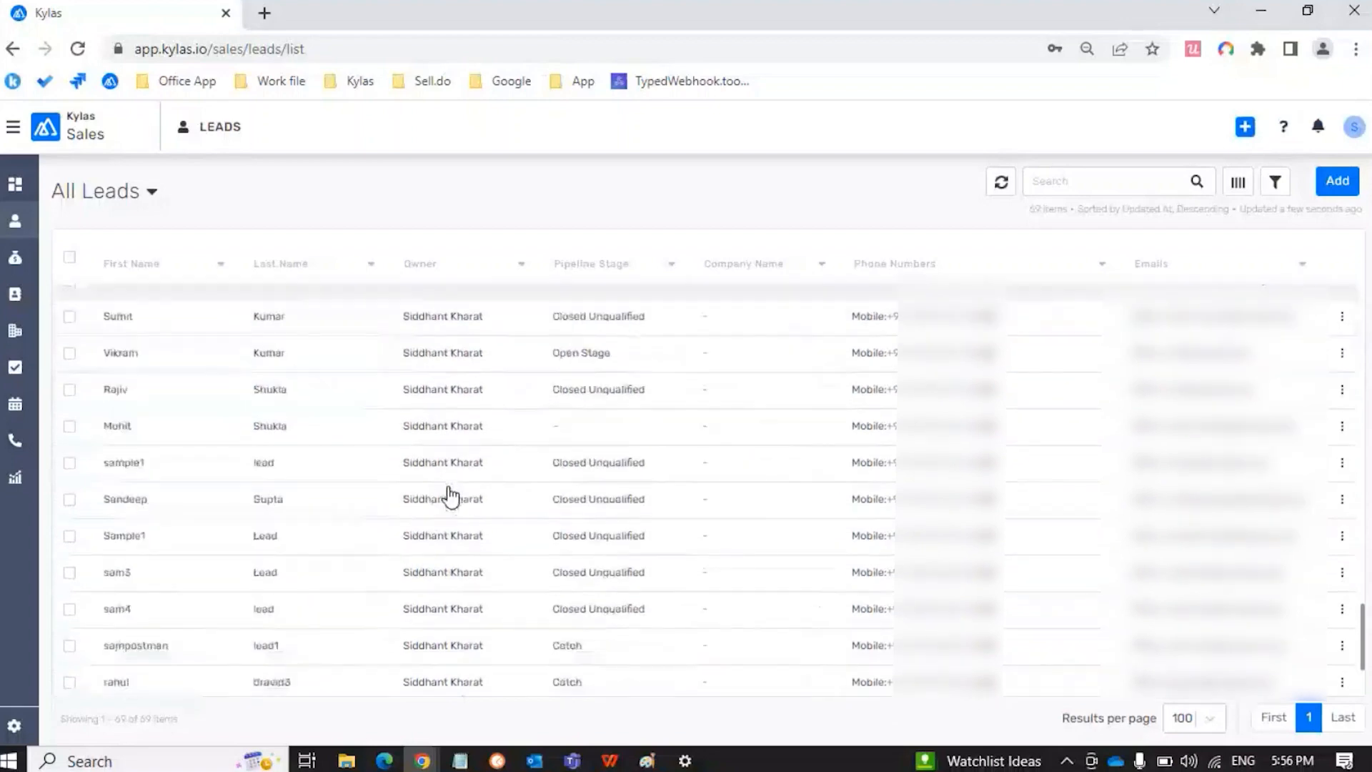
pyautogui.scroll(-2, 450, 494)
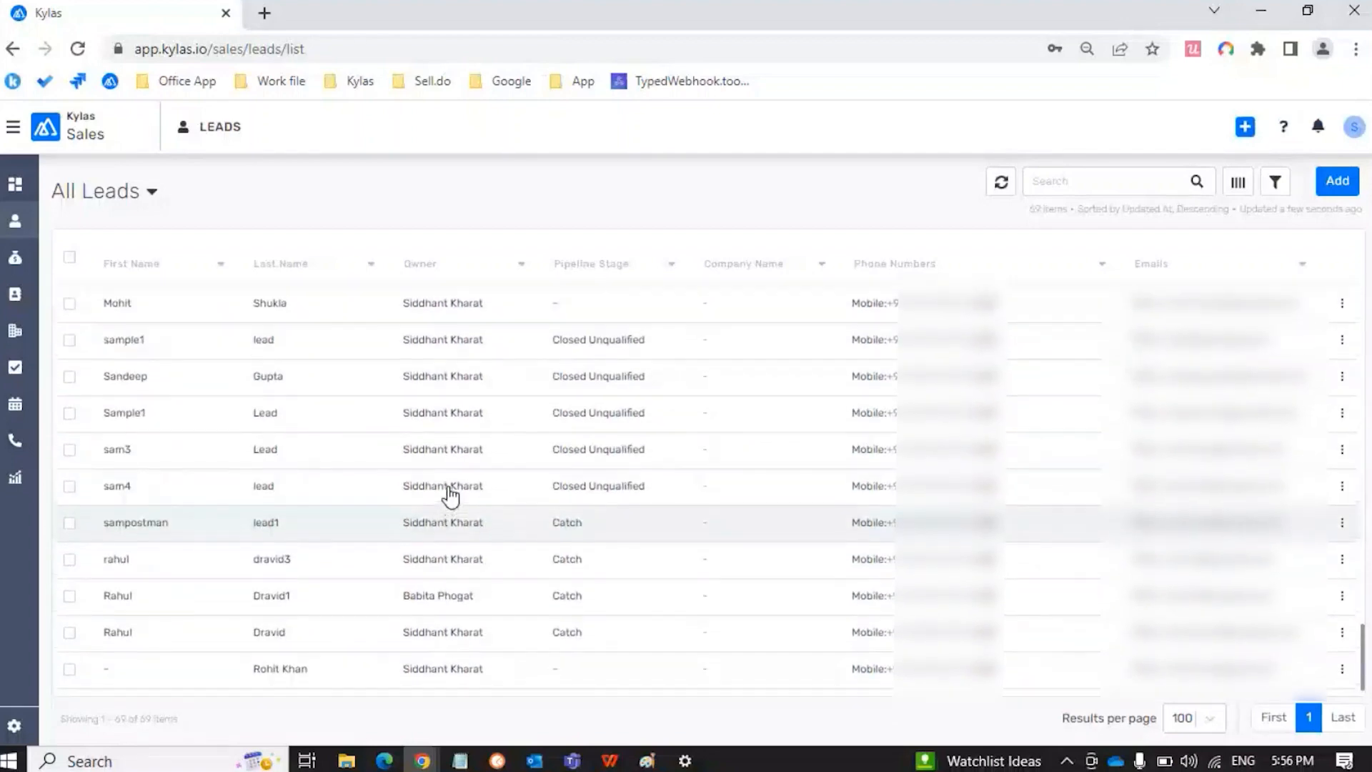
pyautogui.scroll(20, 451, 494)
# Step: Filter the leads by Owner Equals the admin user who is outside this manager's hierarchy
pyautogui.click(1276, 183)
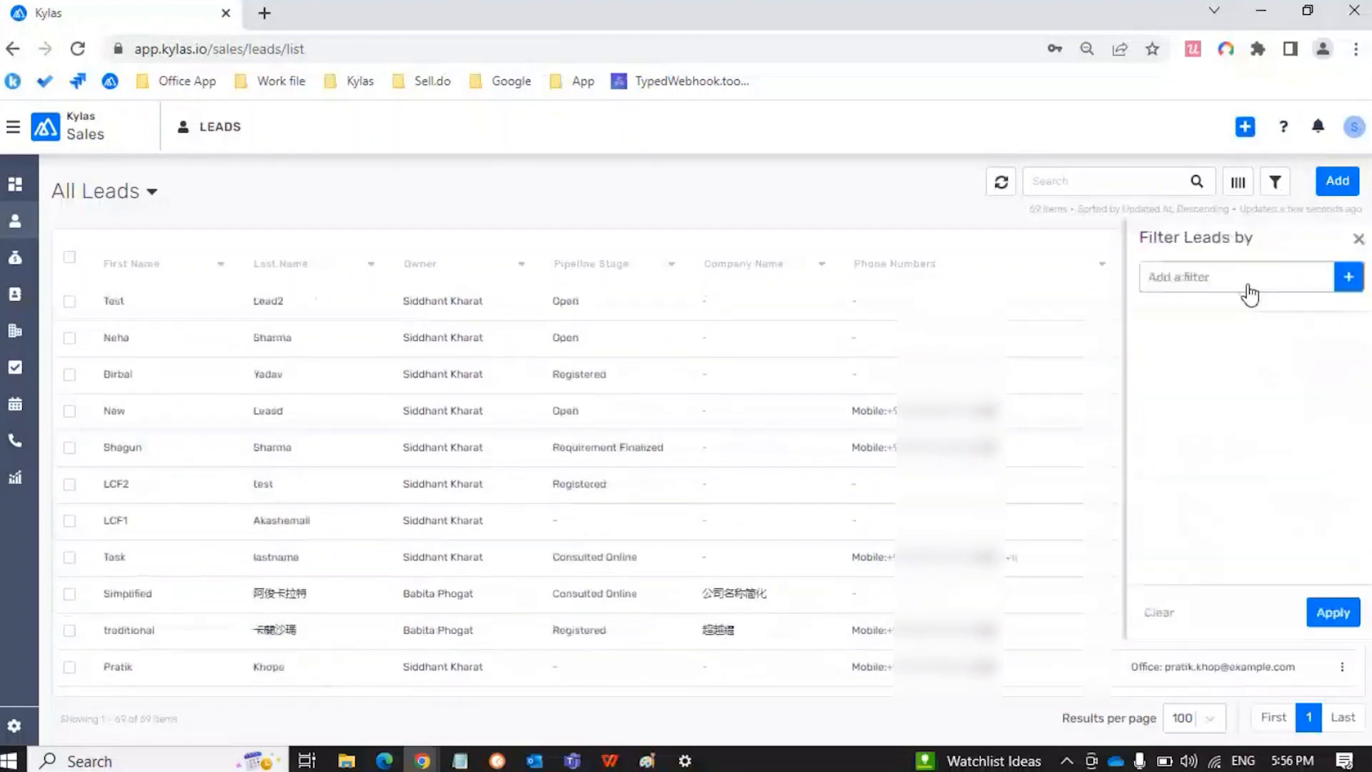
pyautogui.click(1249, 293)
pyautogui.click(1201, 354)
pyautogui.click(1191, 394)
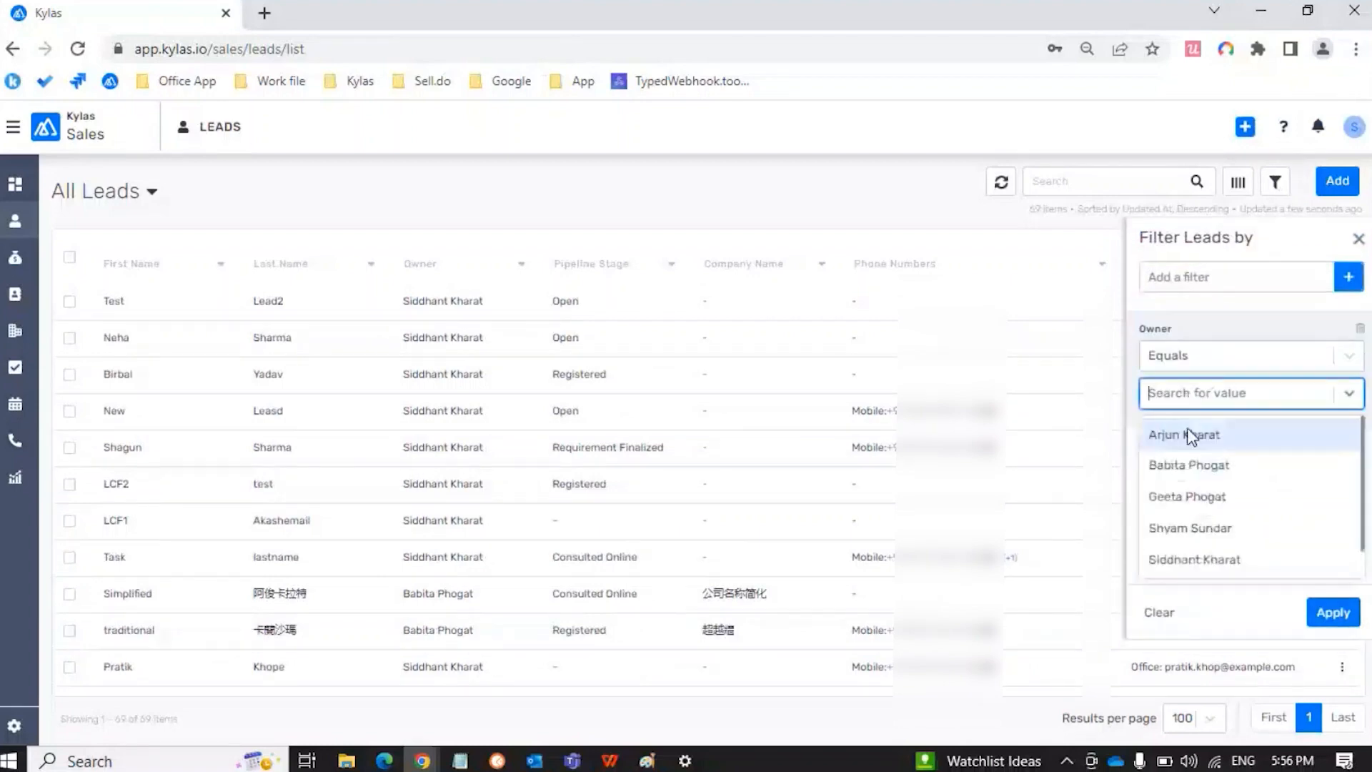
pyautogui.click(1190, 437)
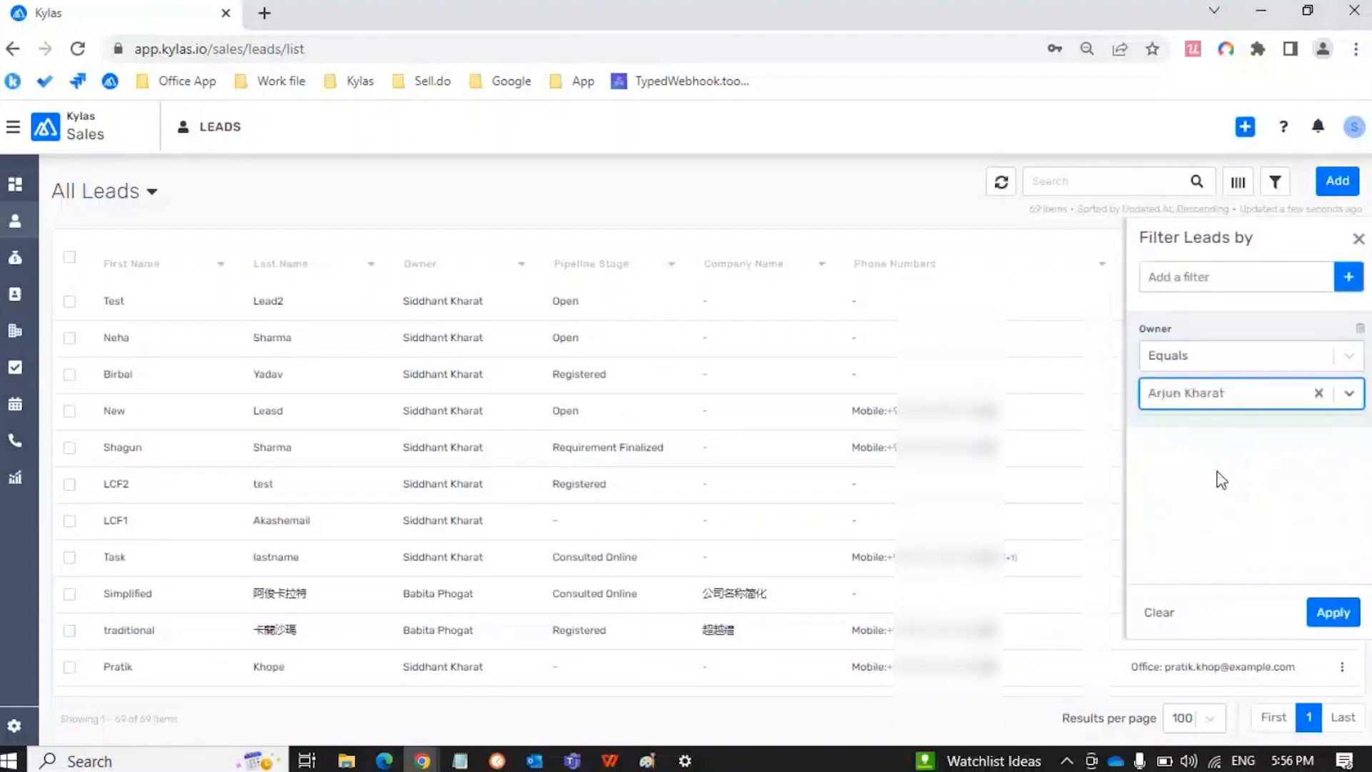
pyautogui.click(1333, 613)
# Step: Change the Owner filter's value to the manager's direct reportee and apply it
pyautogui.click(1276, 183)
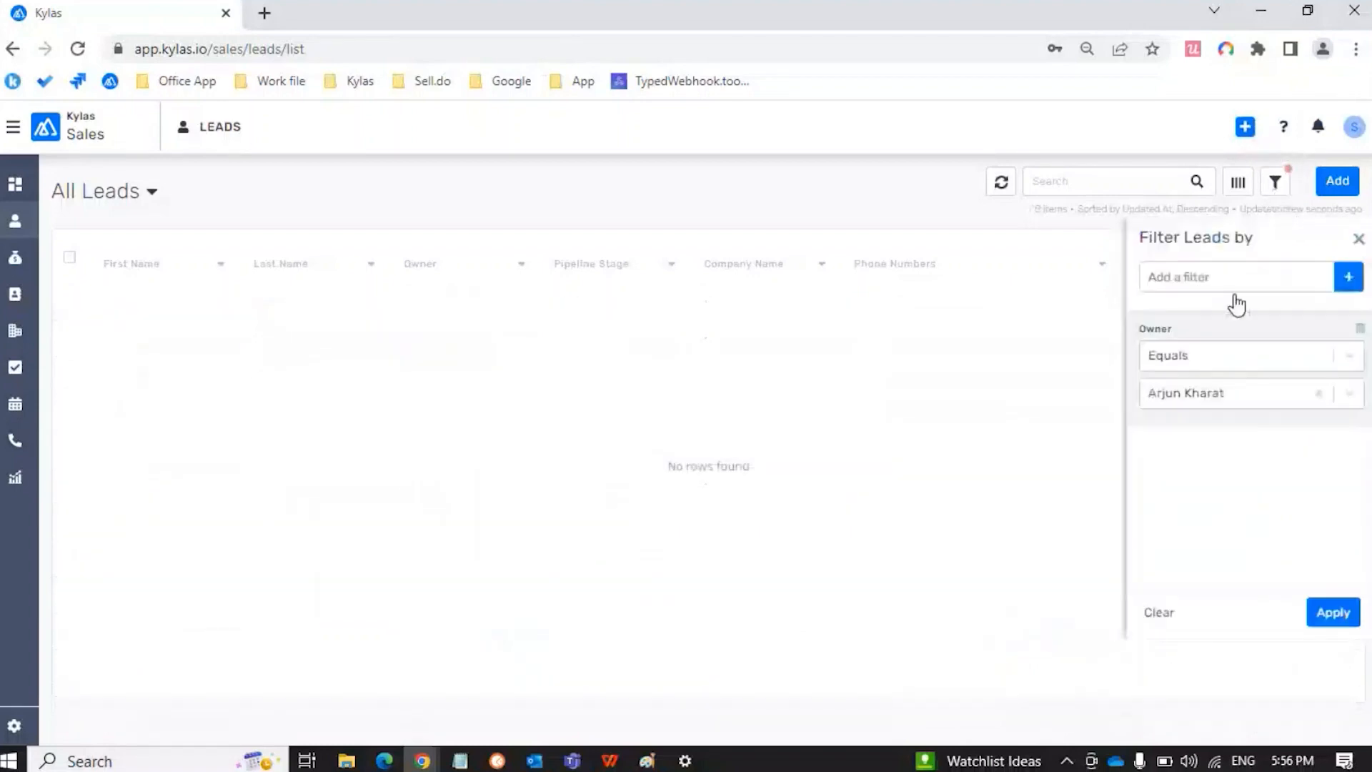
pyautogui.click(1185, 397)
pyautogui.click(1172, 471)
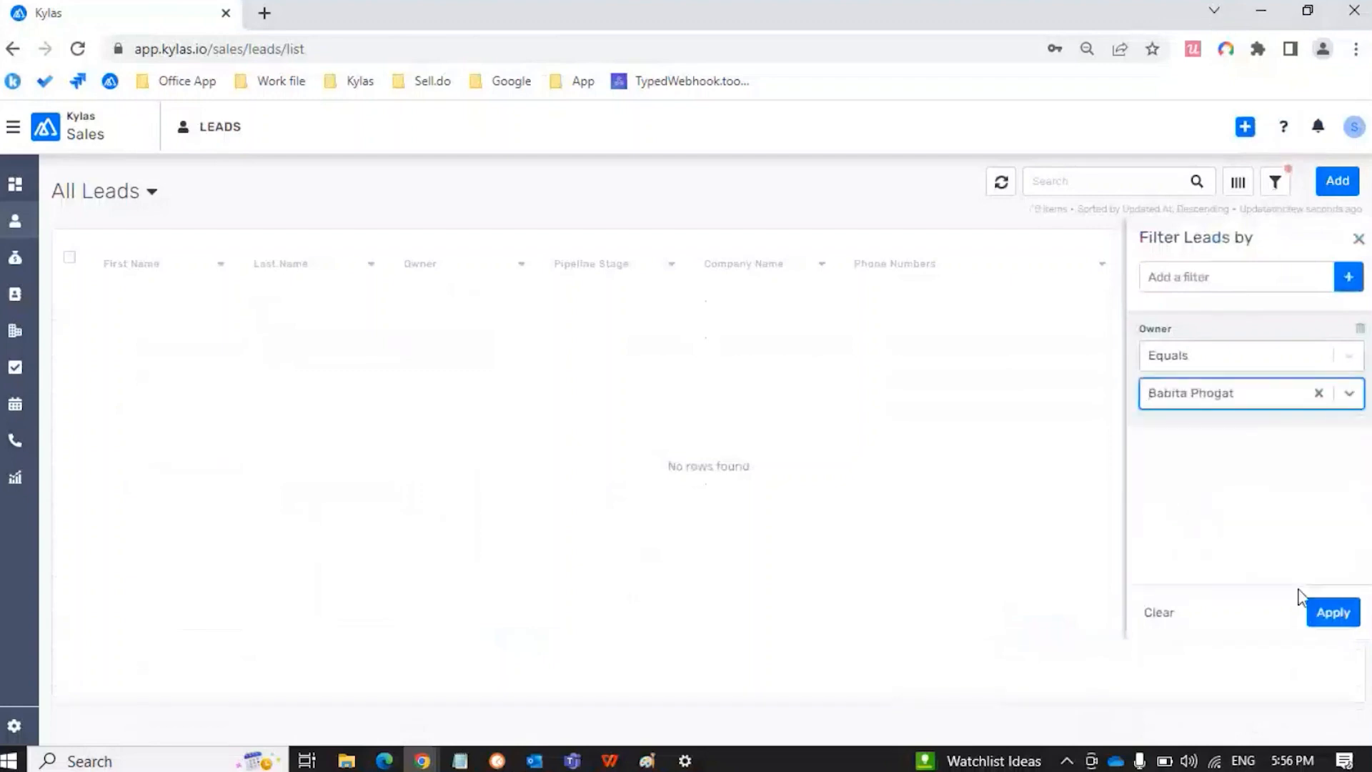
pyautogui.click(1330, 613)
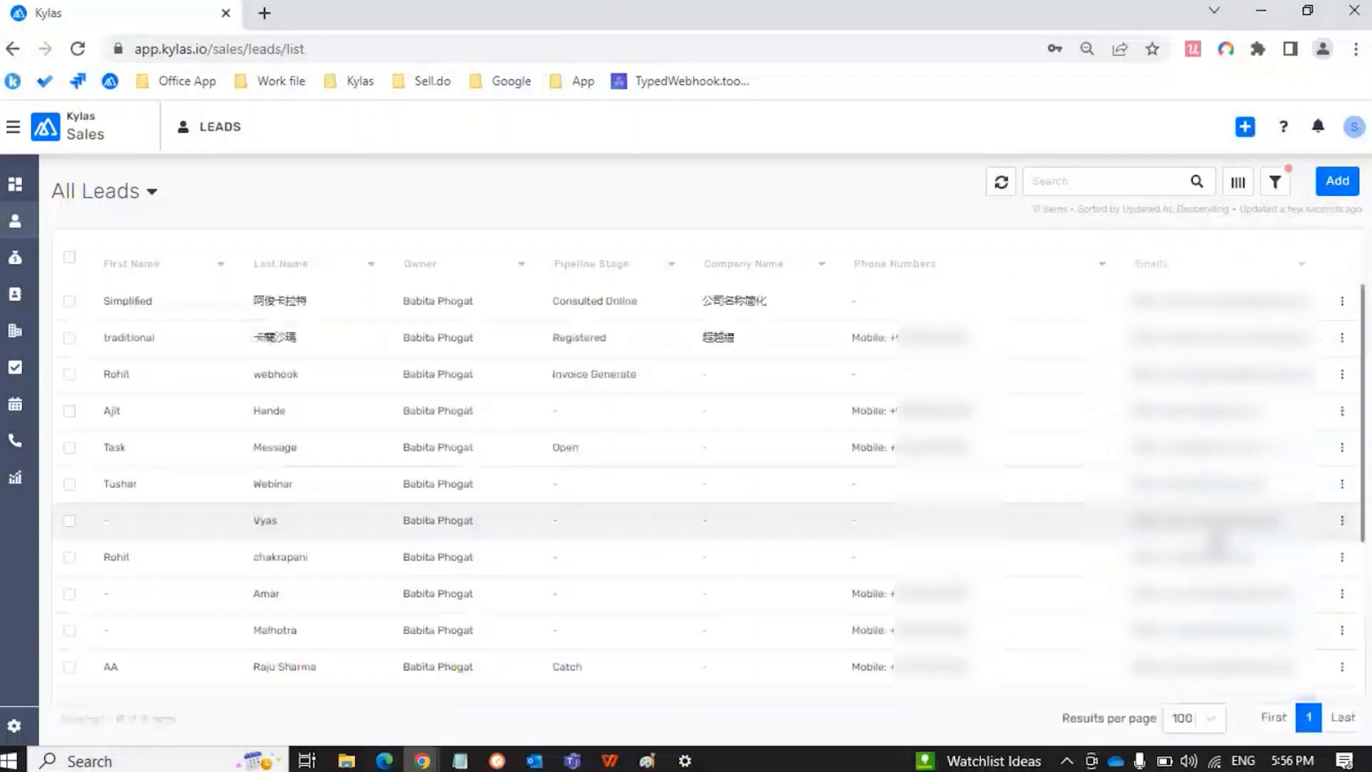
# Step: Set the Owner filter to the indirect reportee and apply it to the Leads list
pyautogui.click(1276, 183)
pyautogui.click(1224, 399)
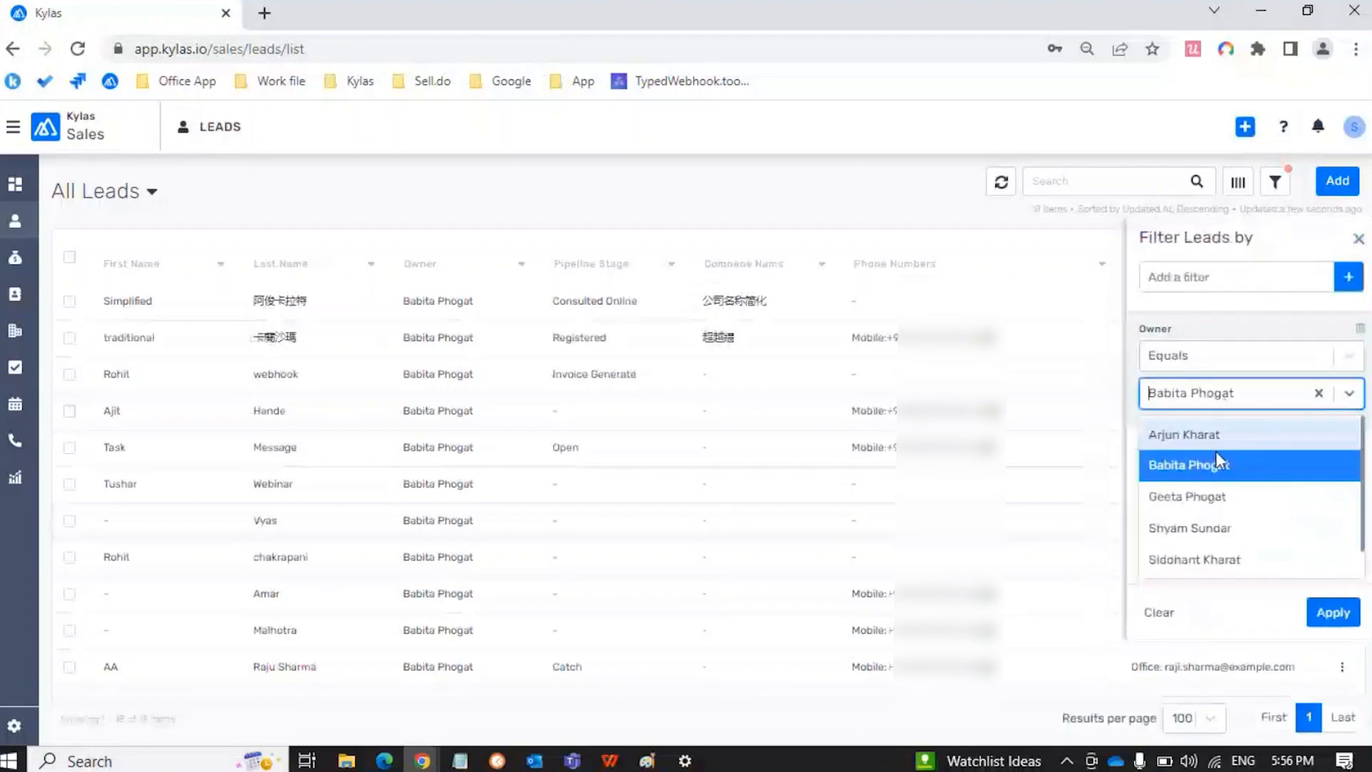
pyautogui.click(1203, 561)
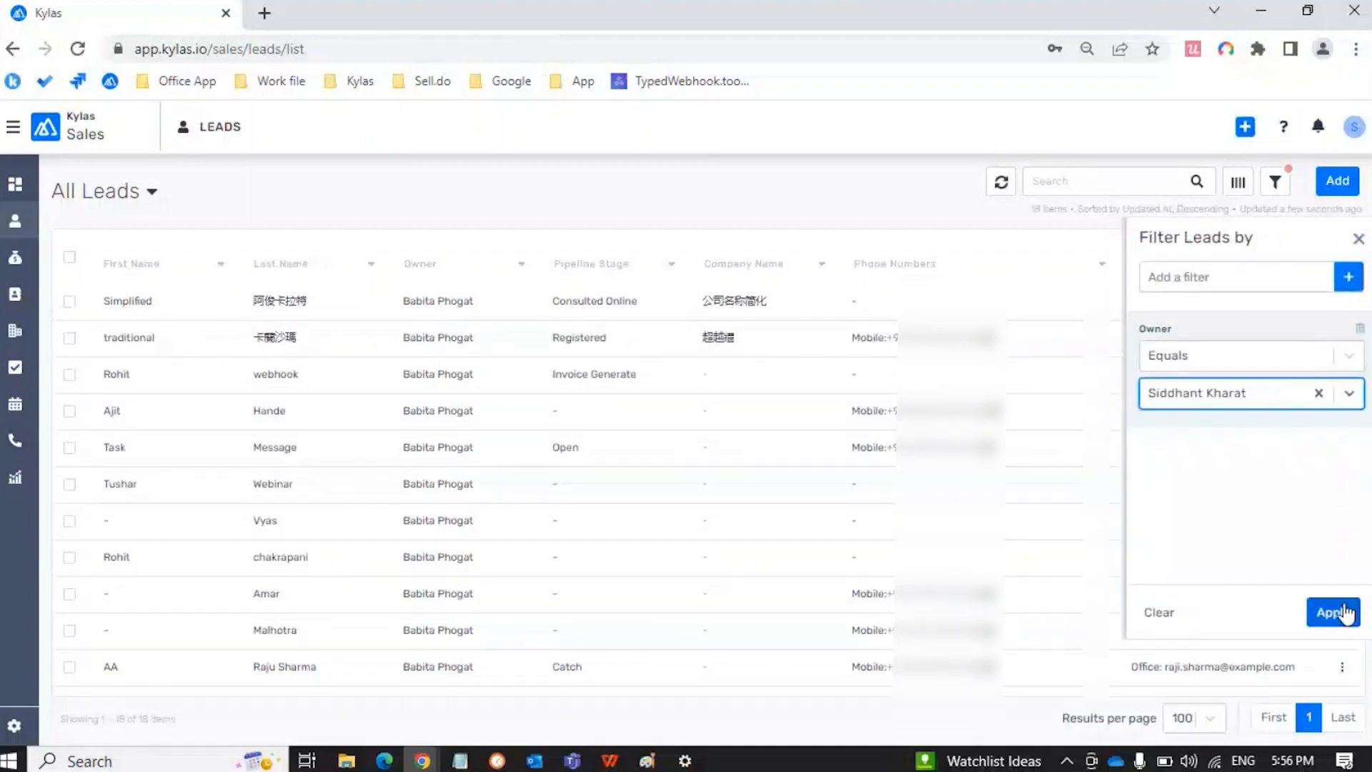
pyautogui.click(1334, 613)
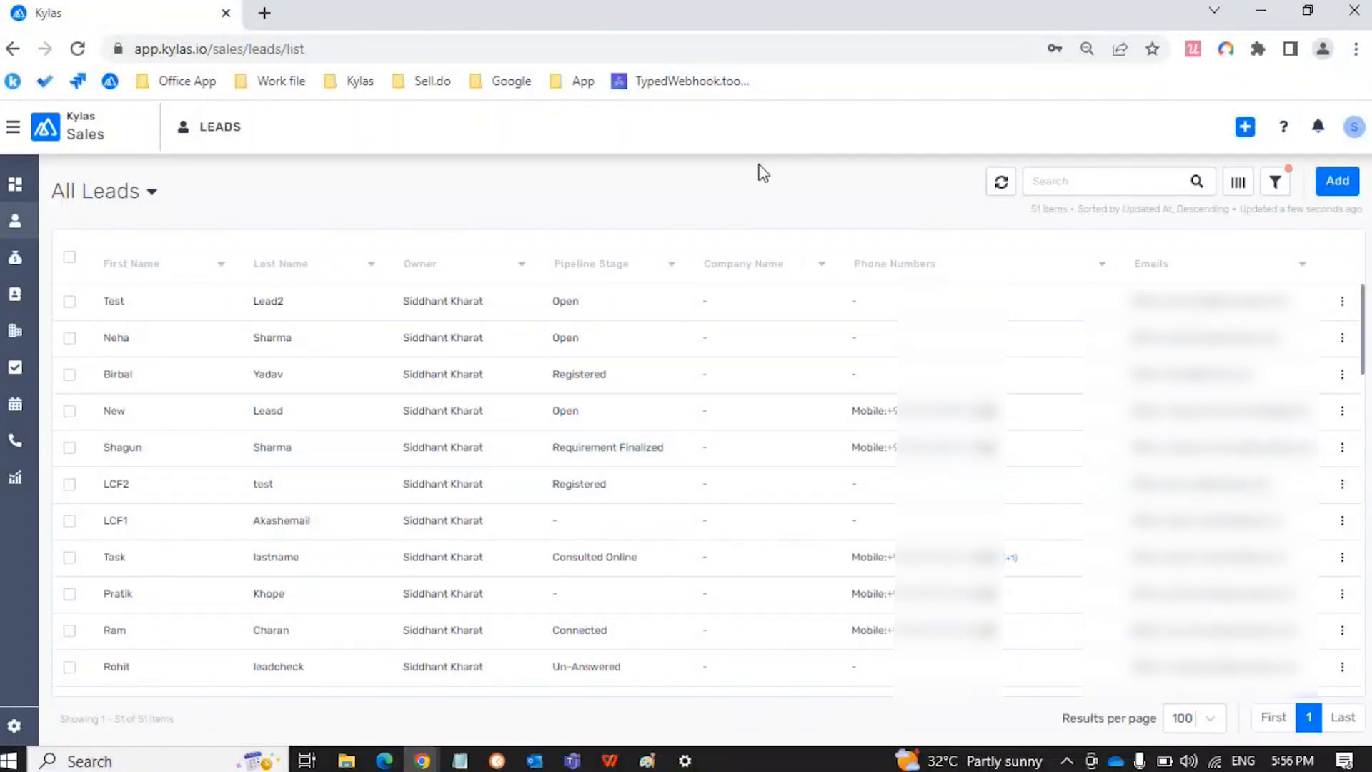
# Step: Switch to the admin's Kylas window in Edge and open the direct reportee's user record from Manage Users
pyautogui.click(385, 760)
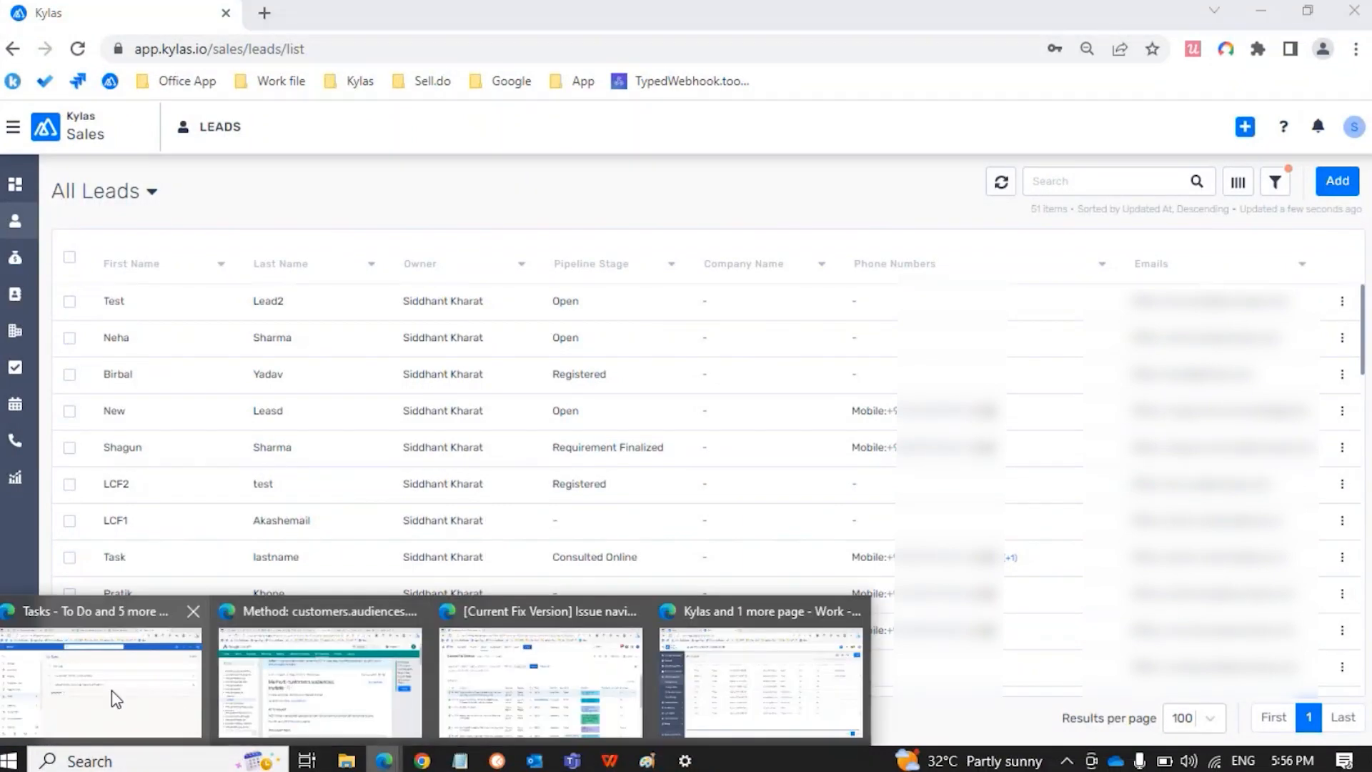
pyautogui.click(716, 690)
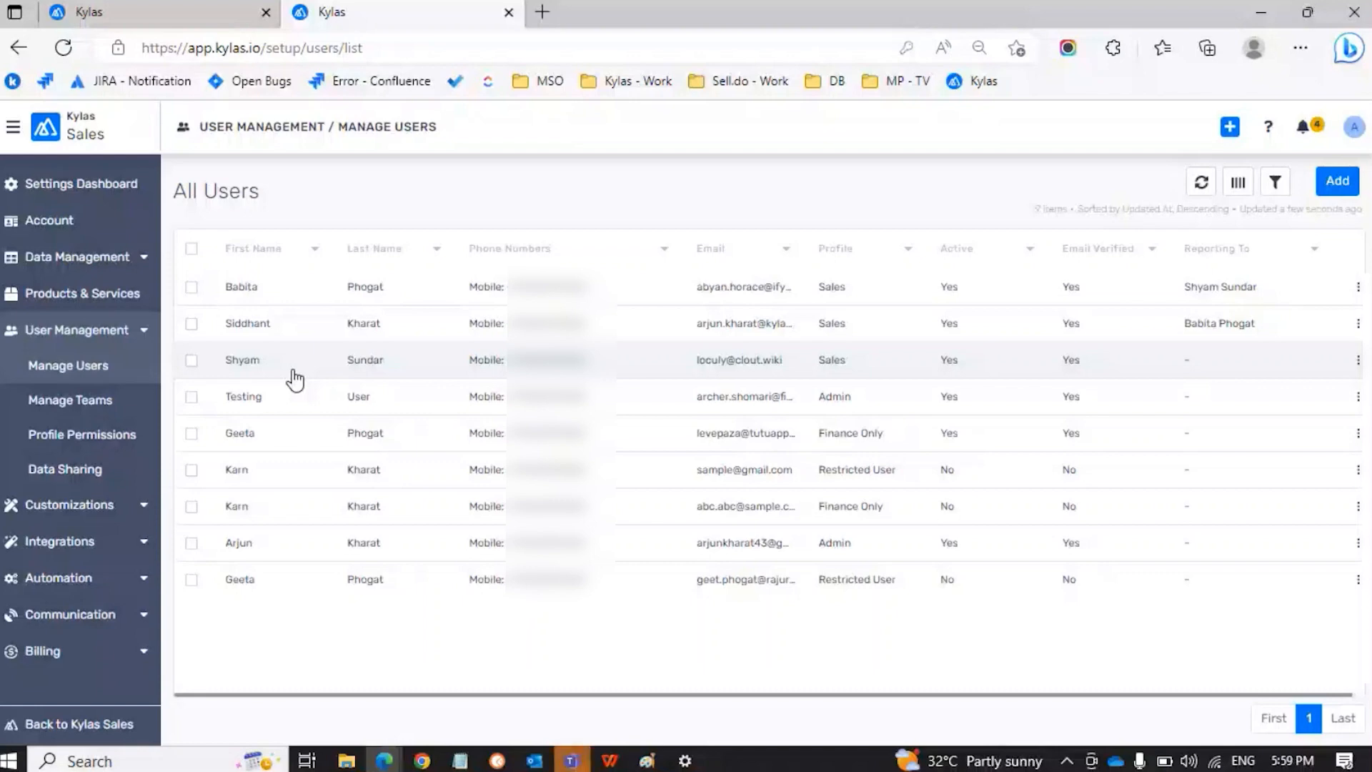
pyautogui.click(114, 371)
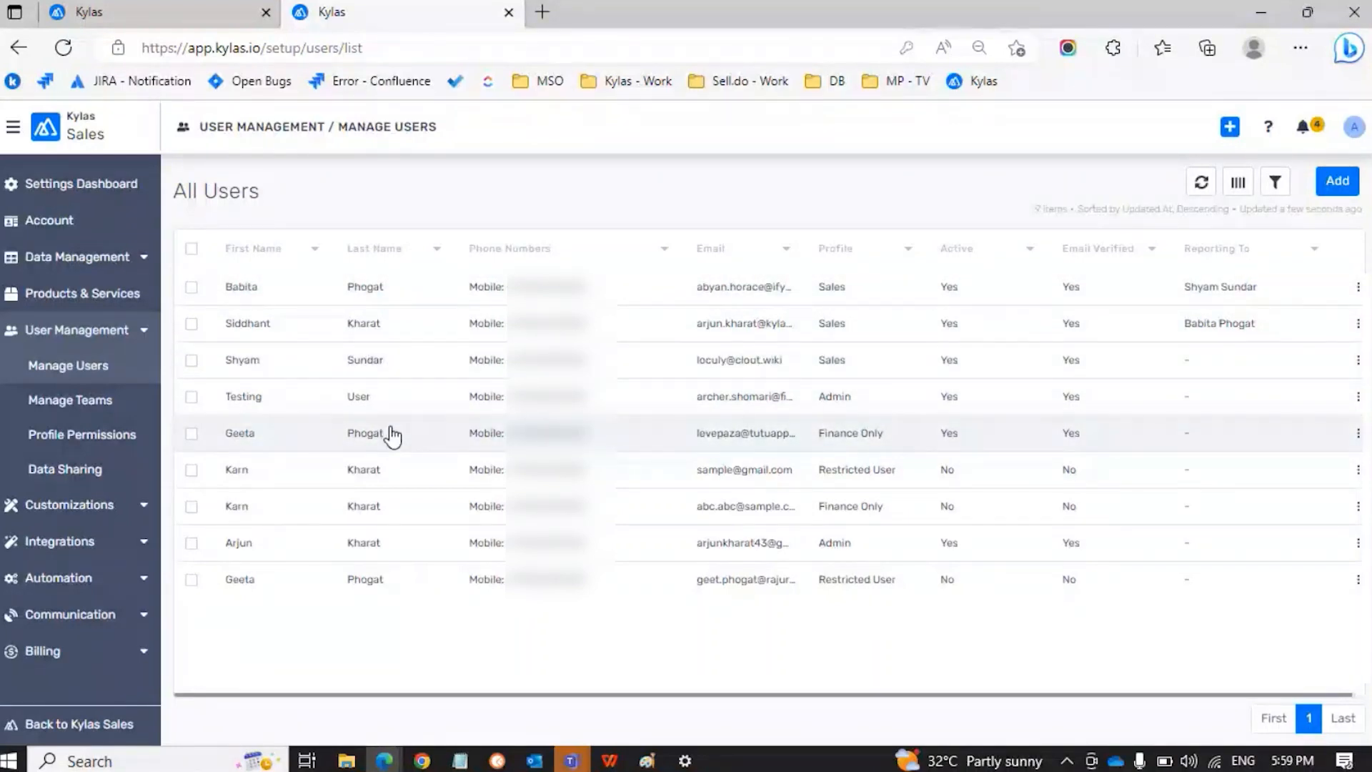
pyautogui.click(401, 288)
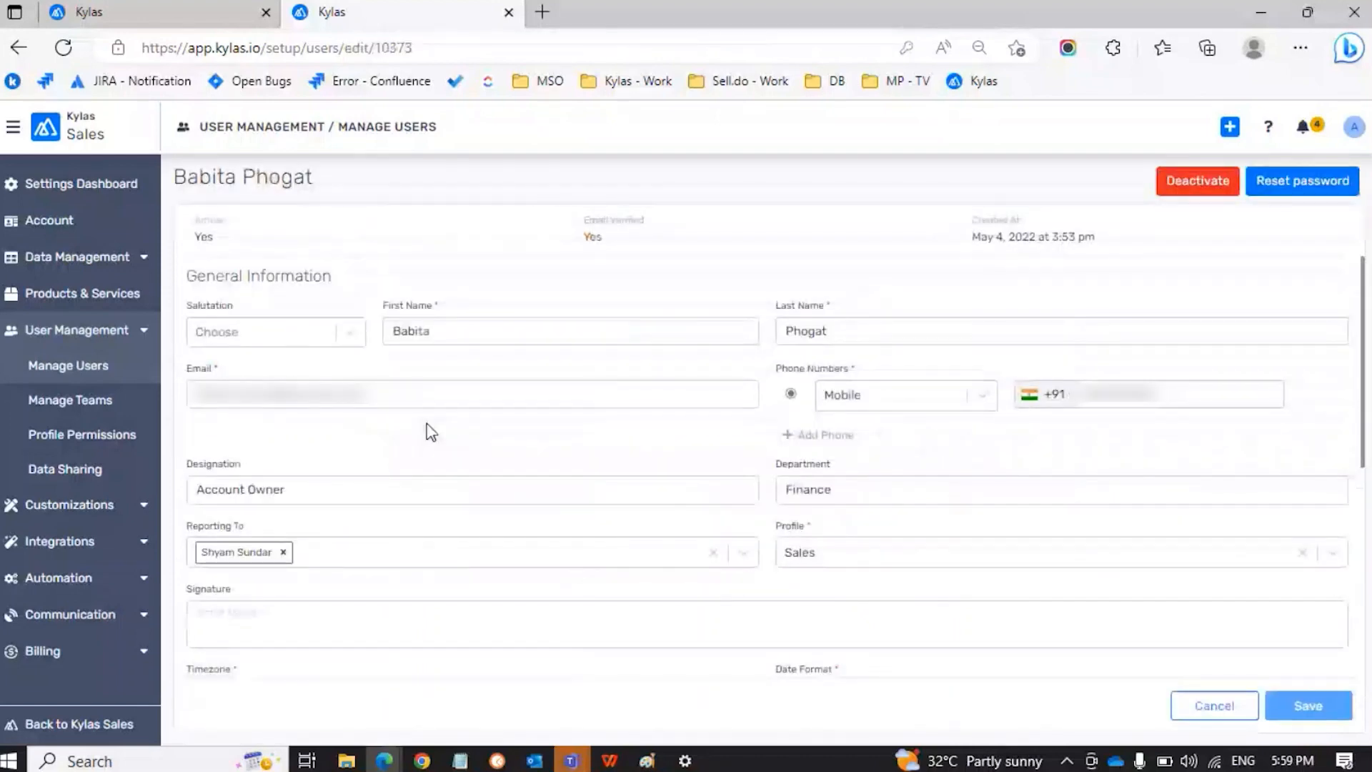
# Step: Add the active Finance Only user as a second Reporting To manager, save the user, and return to the Manage Users list
pyautogui.scroll(-1, 428, 428)
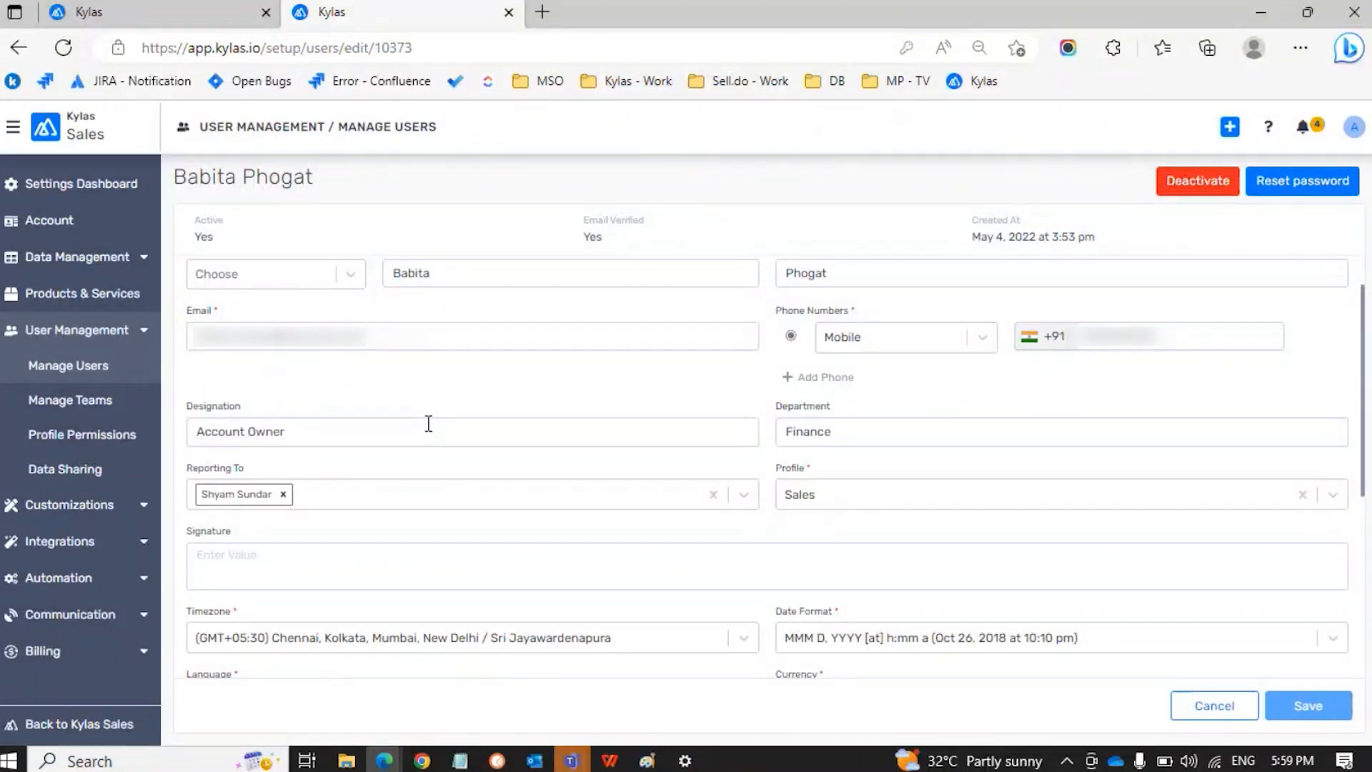
pyautogui.click(429, 507)
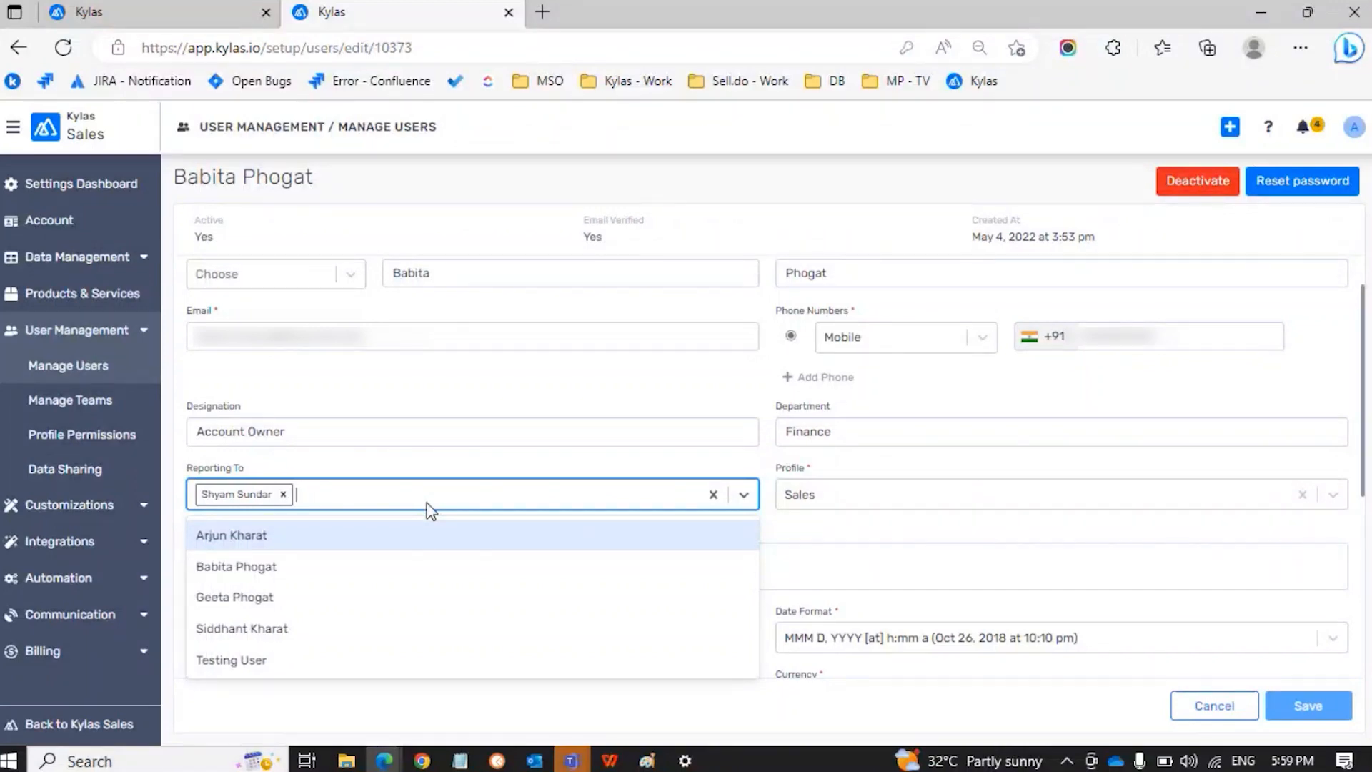
pyautogui.click(355, 598)
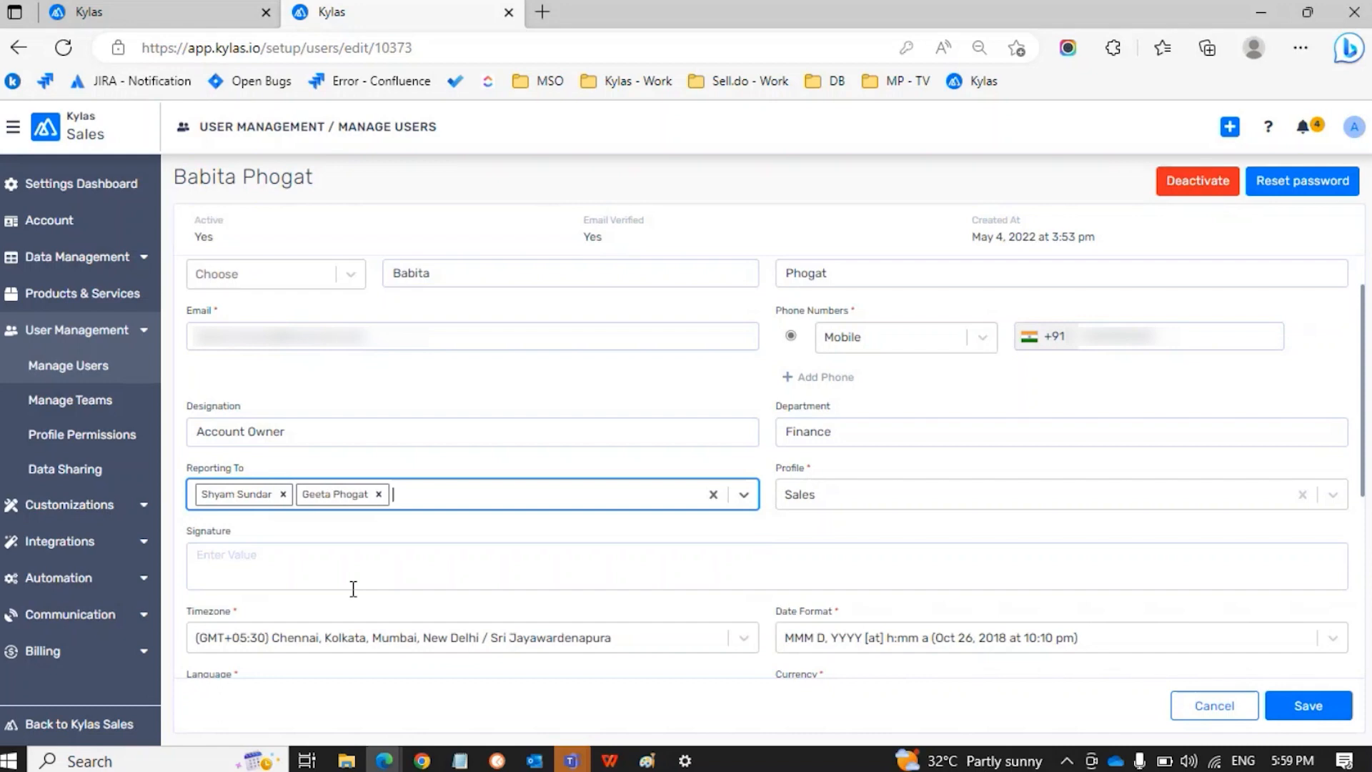
pyautogui.click(472, 384)
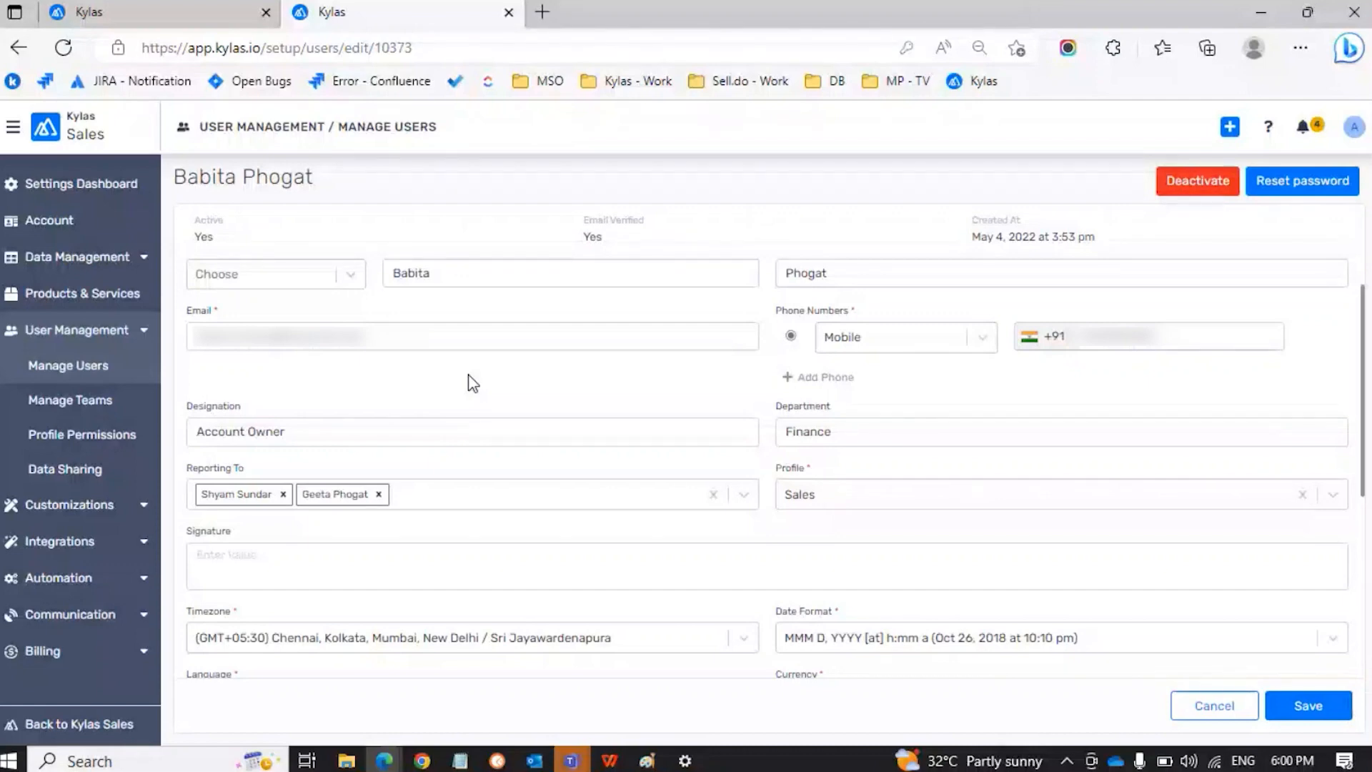
pyautogui.click(379, 494)
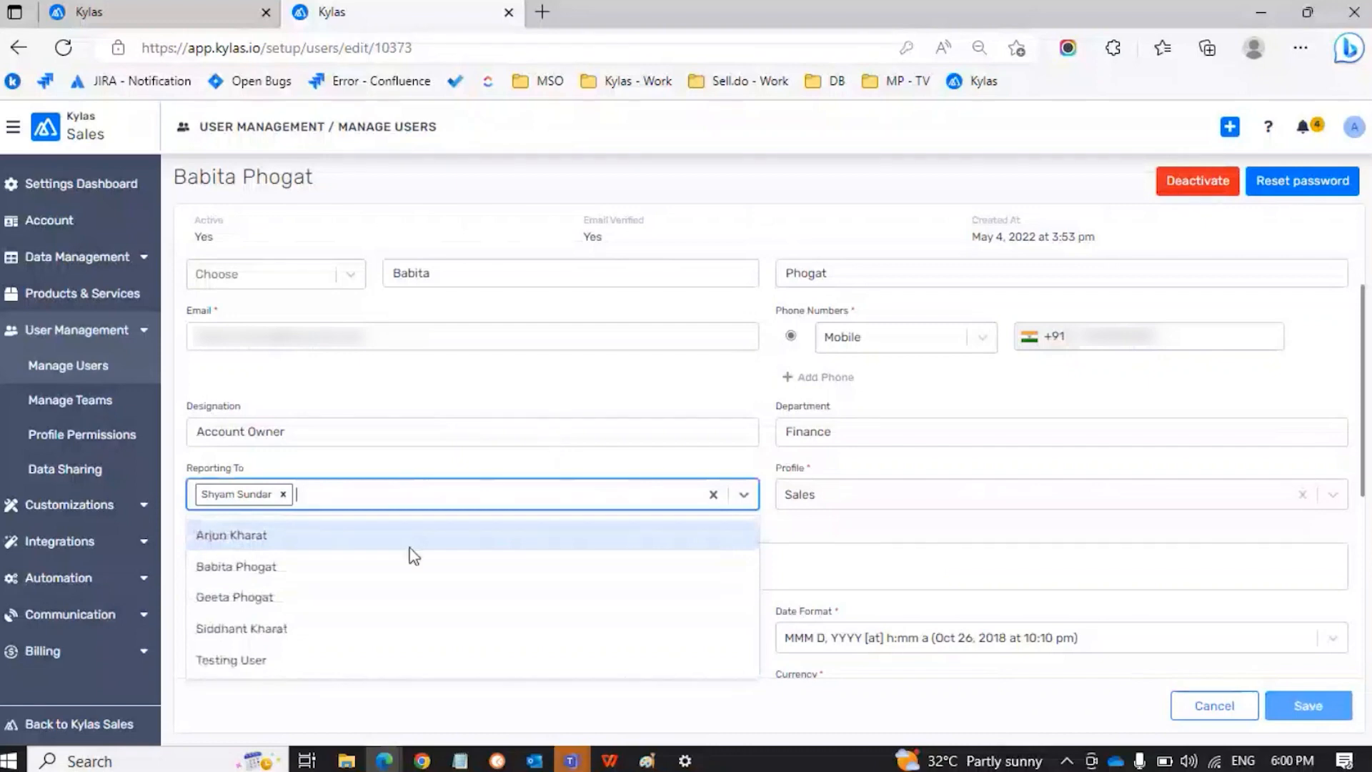
pyautogui.click(323, 591)
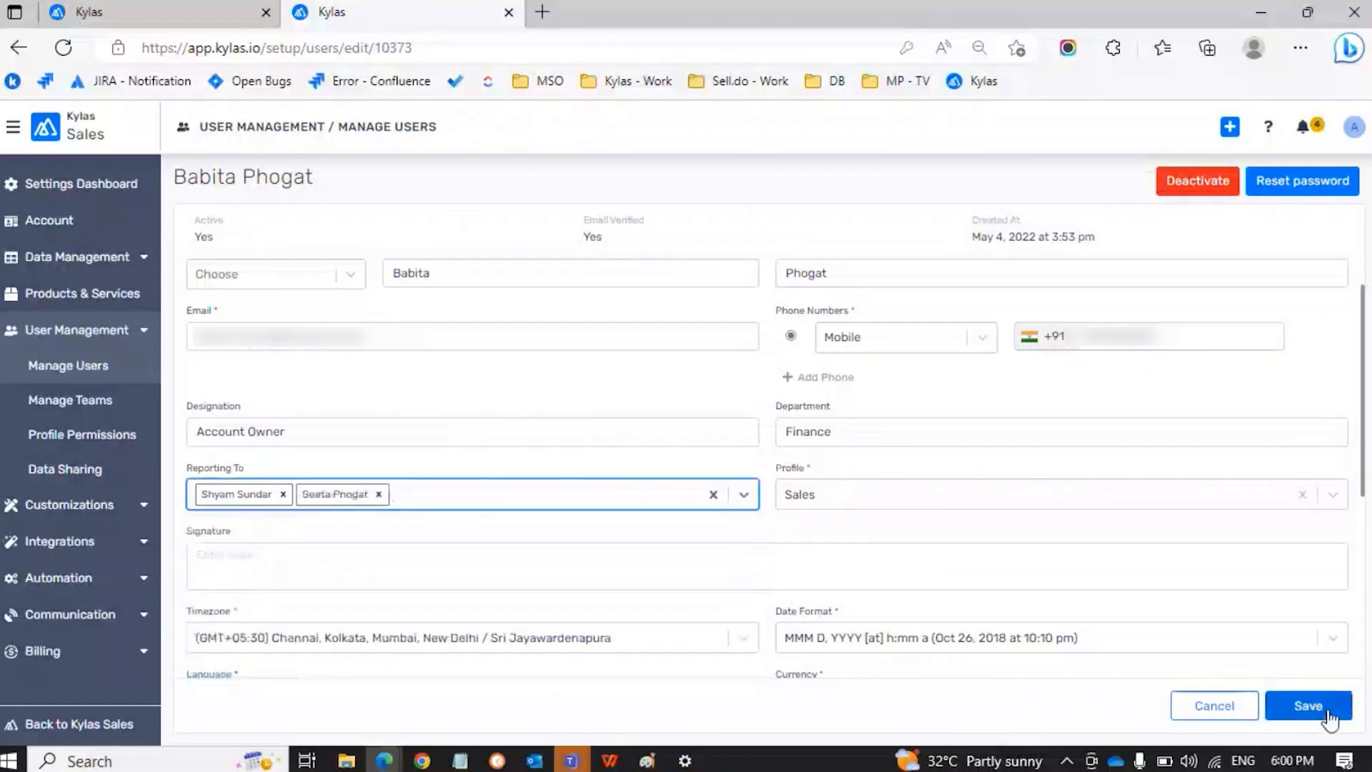
pyautogui.click(1308, 706)
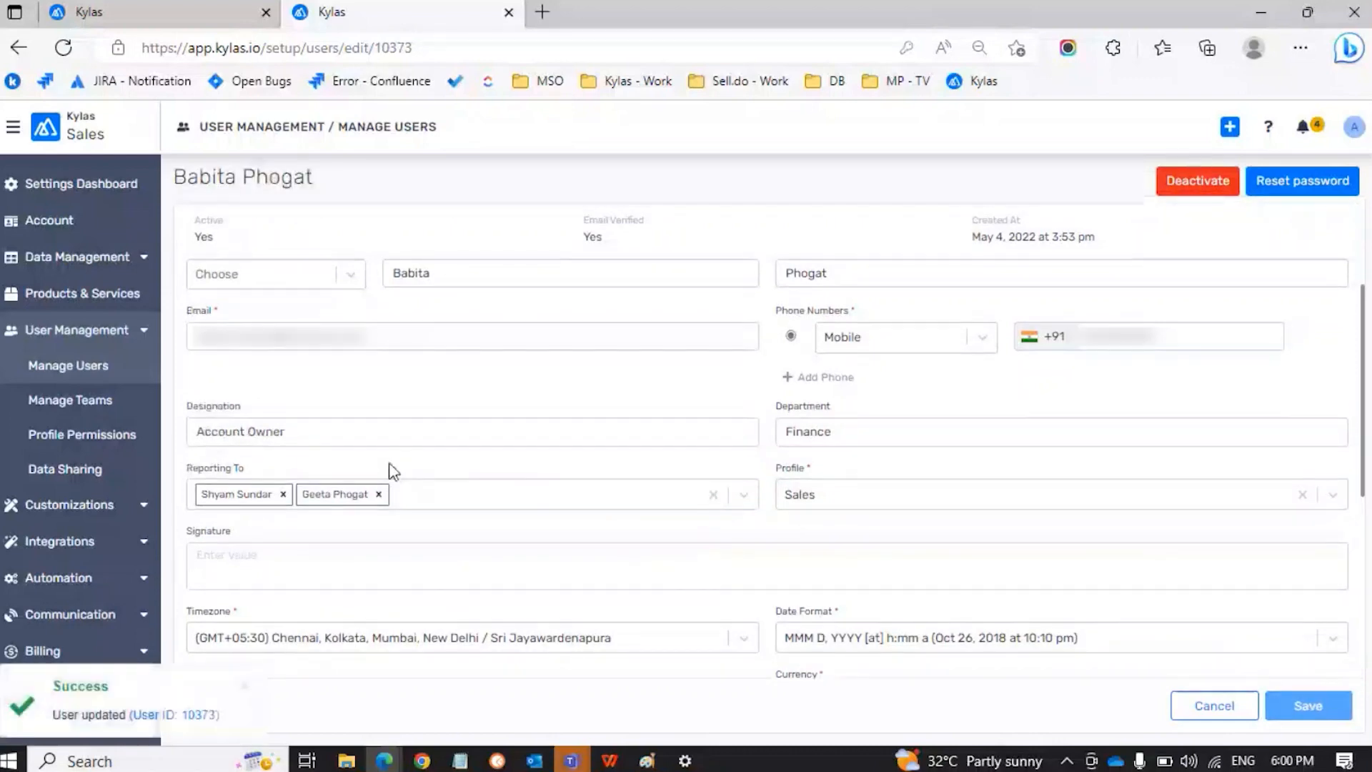
pyautogui.click(87, 369)
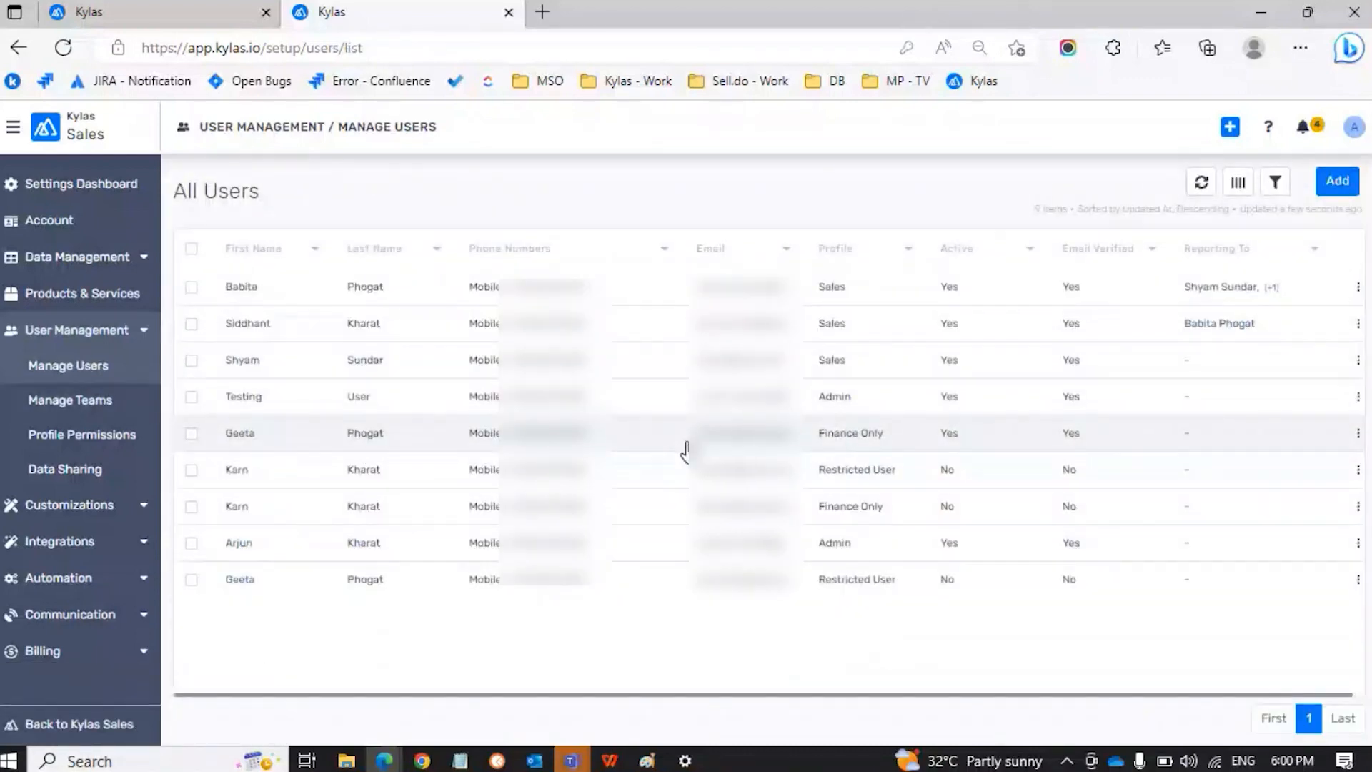
# Step: Switch to the manager's Kylas window in Chrome and sign out of that account
pyautogui.click(422, 761)
pyautogui.click(741, 698)
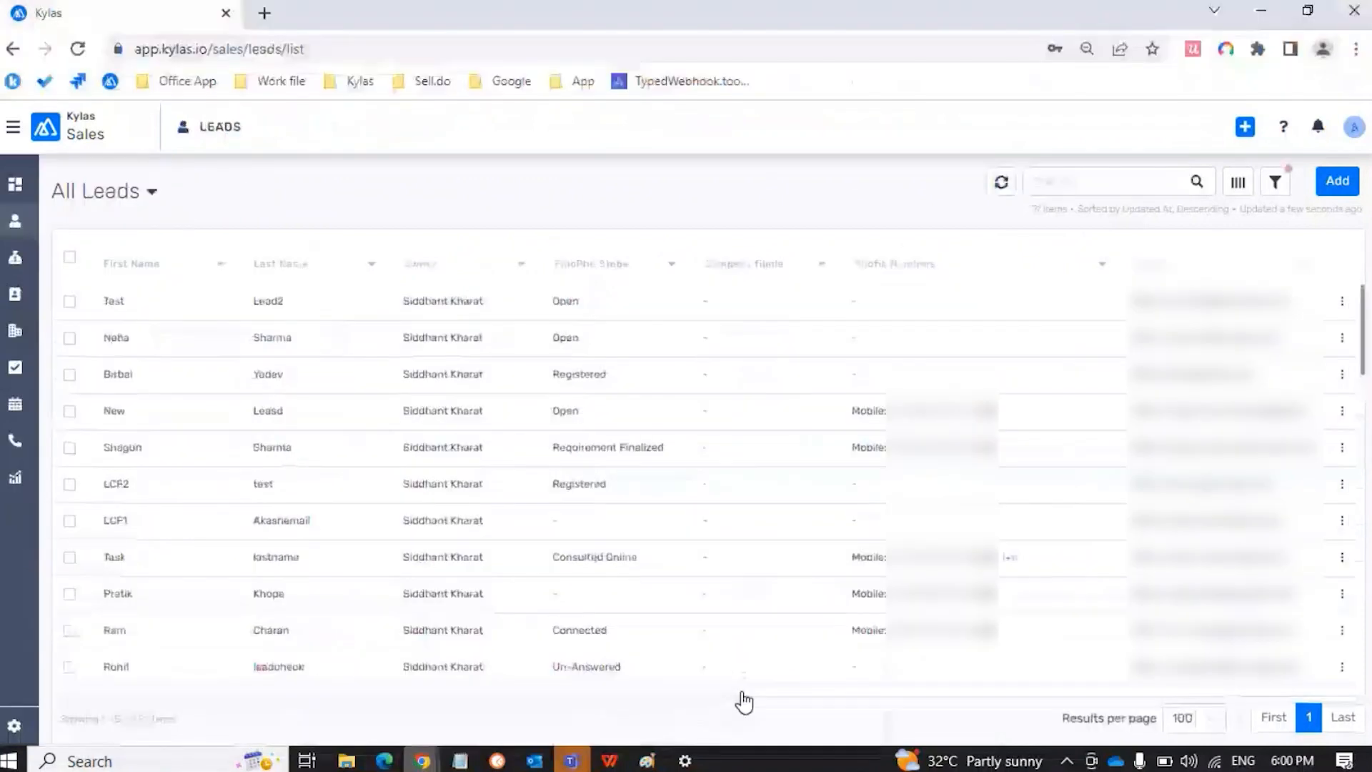
pyautogui.click(1356, 130)
pyautogui.click(1271, 252)
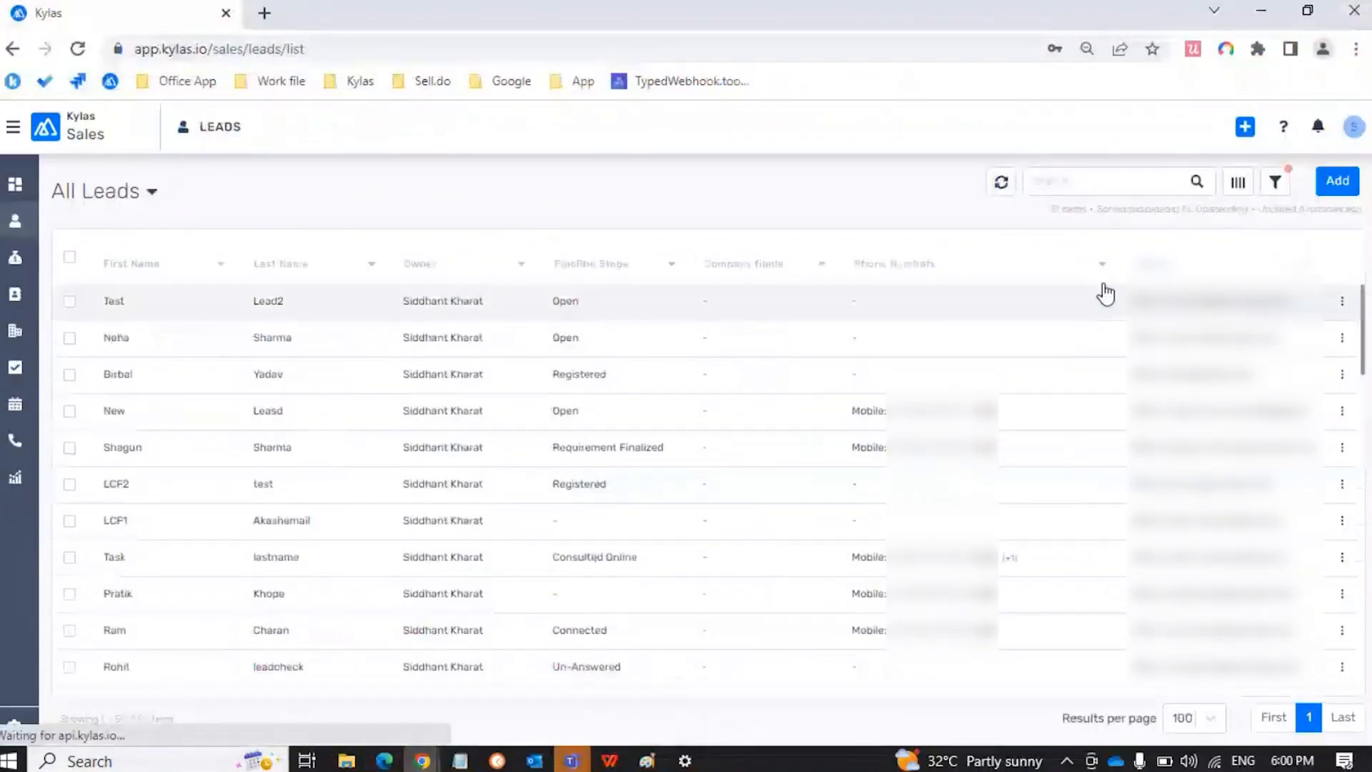
# Step: Sign in to Kylas as the newly added Finance Only manager, filling in the saved account email and password
pyautogui.click(890, 344)
pyautogui.hotkey('ctrl', 'a')
pyautogui.write('k')
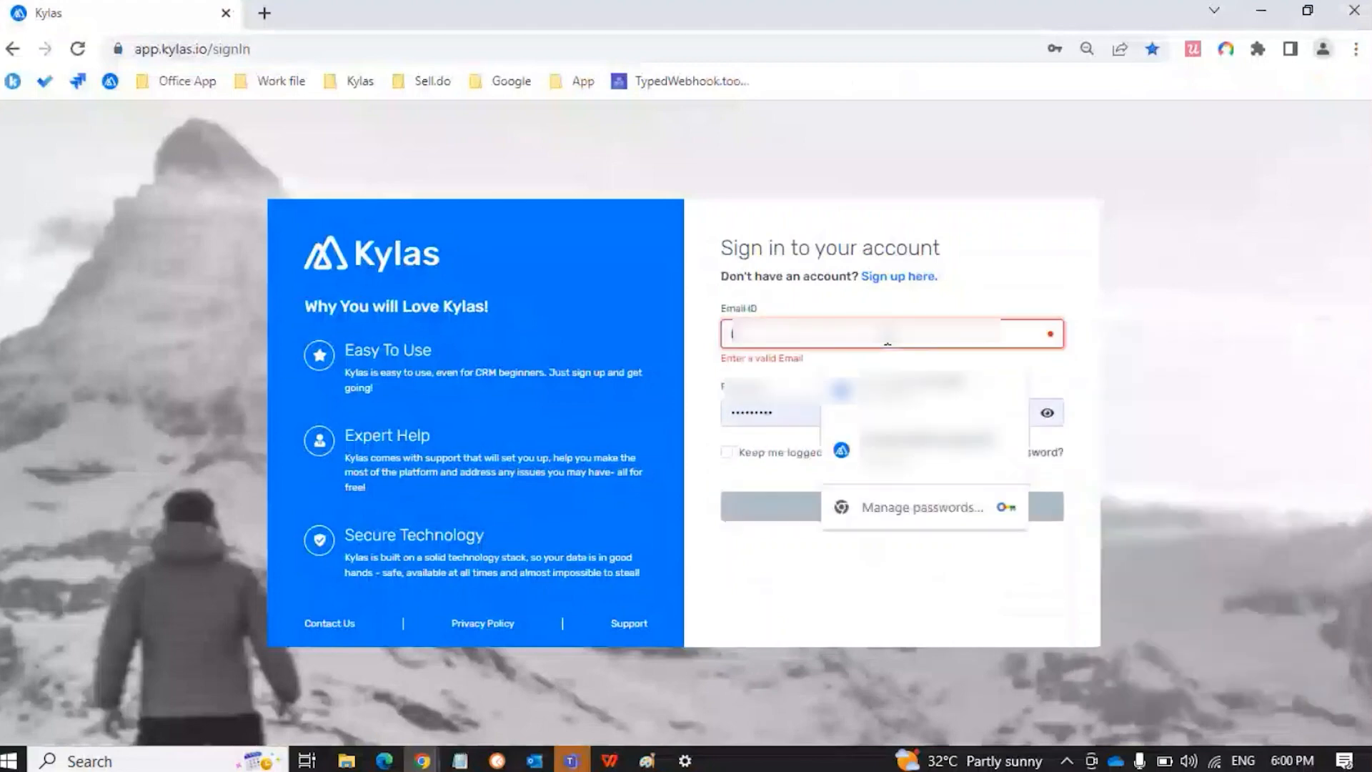
pyautogui.click(902, 394)
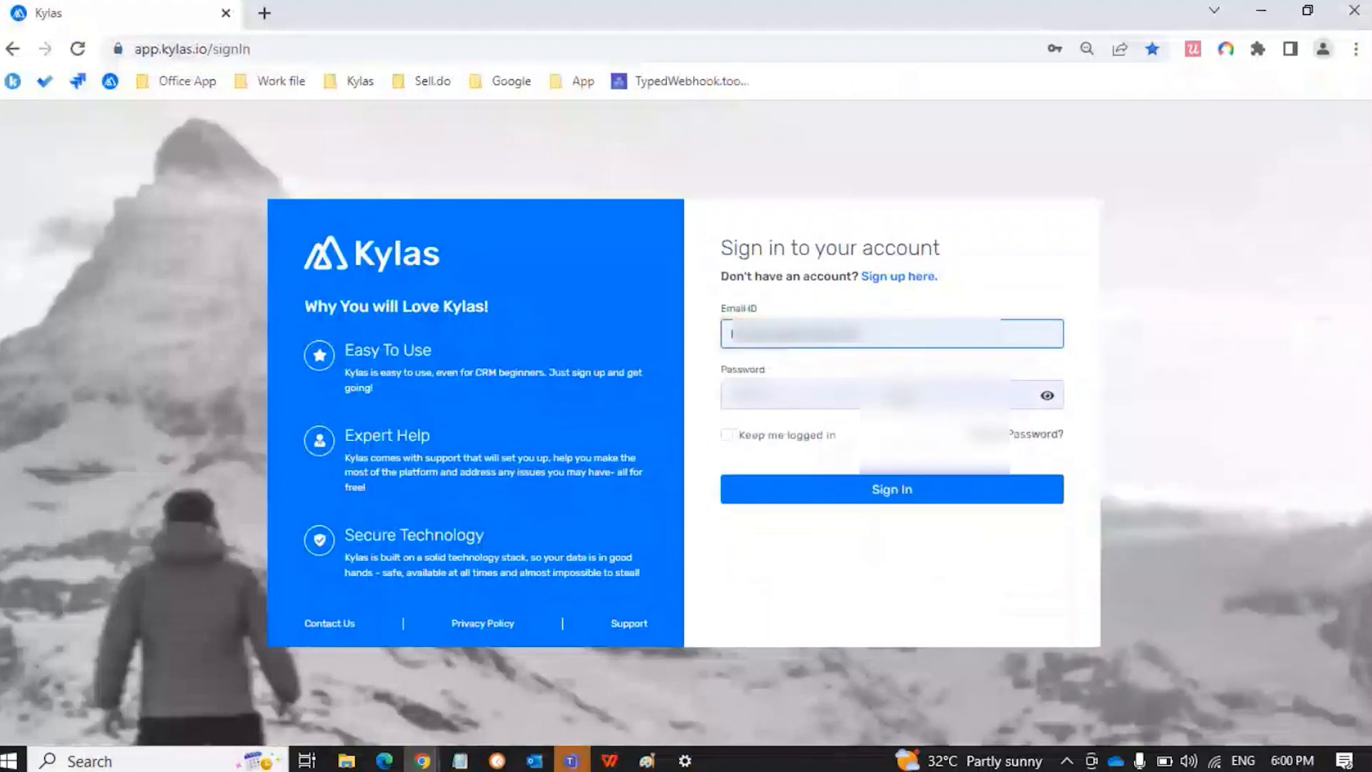
pyautogui.click(891, 492)
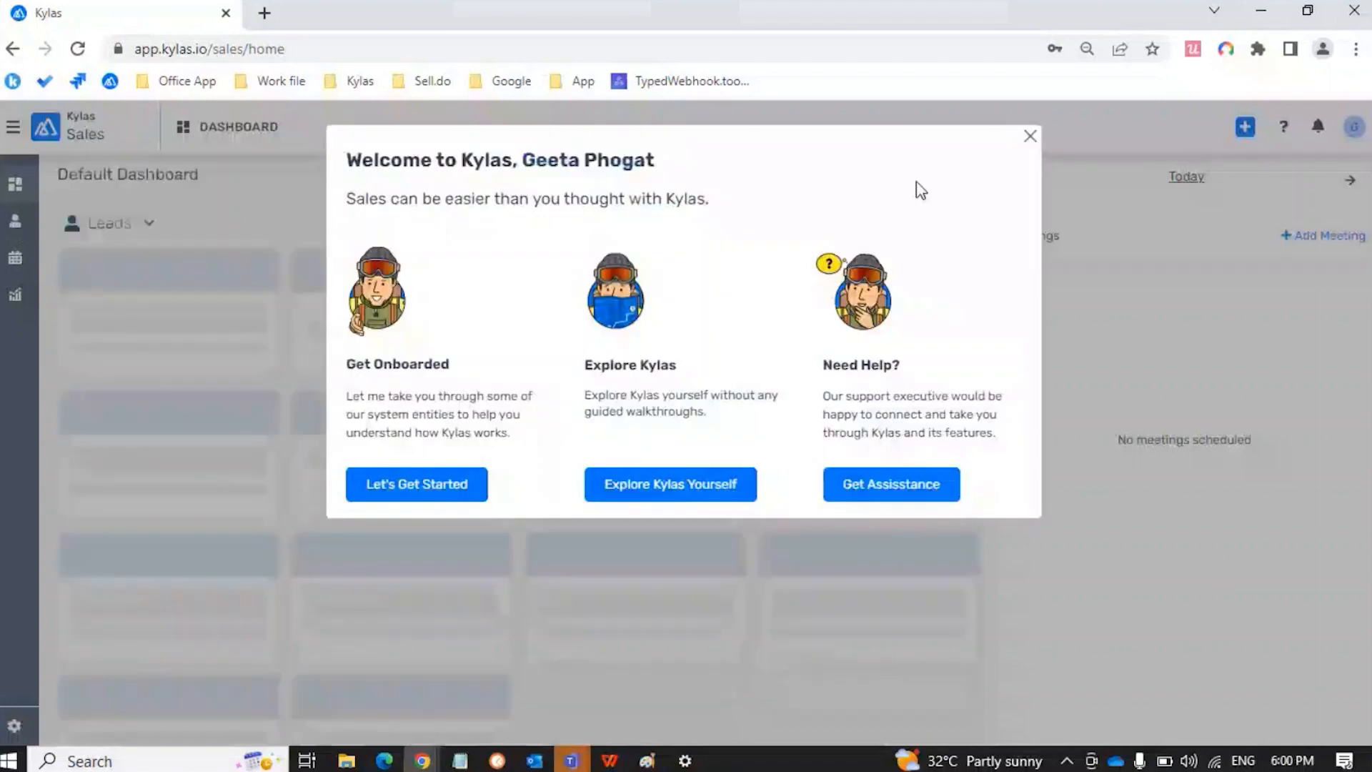
# Step: Dismiss the welcome dialog, go to the Leads list, and close the weekly product training banner
pyautogui.click(1032, 138)
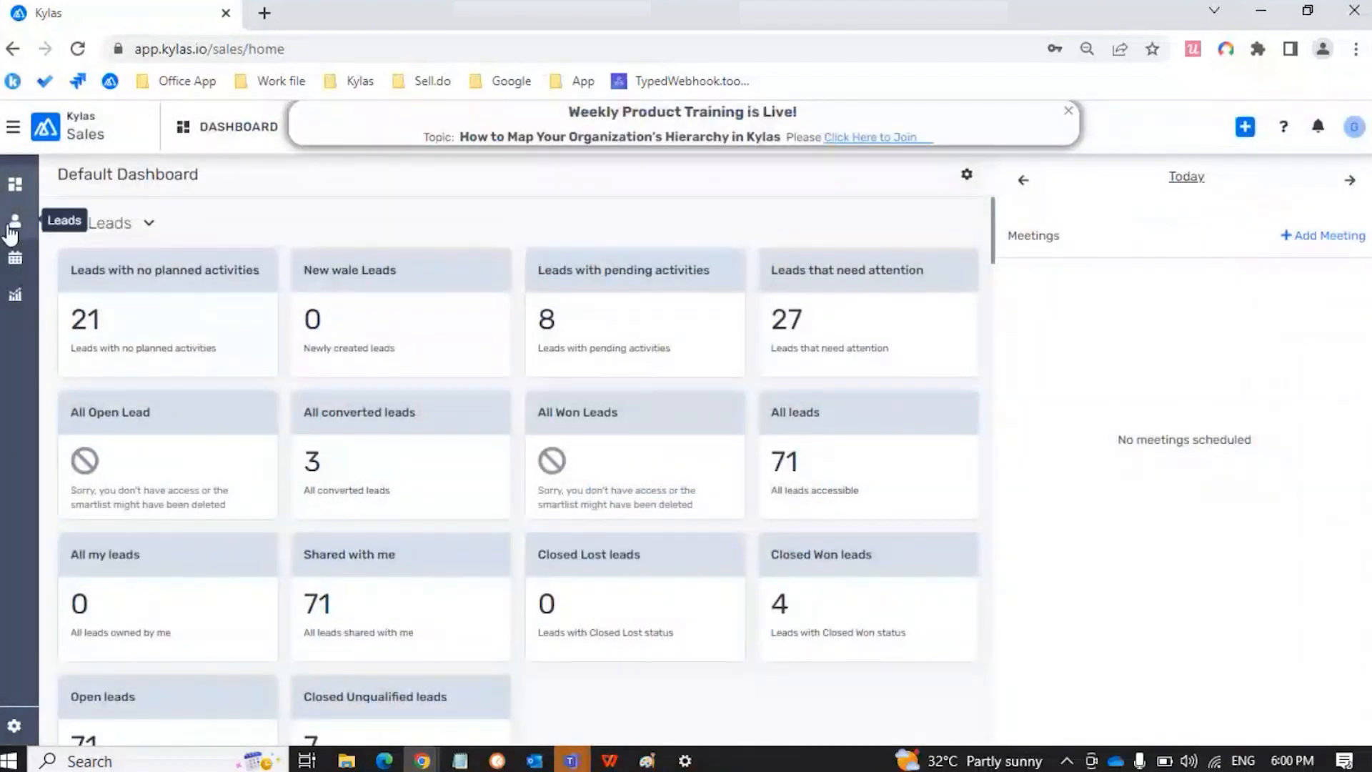
pyautogui.click(15, 221)
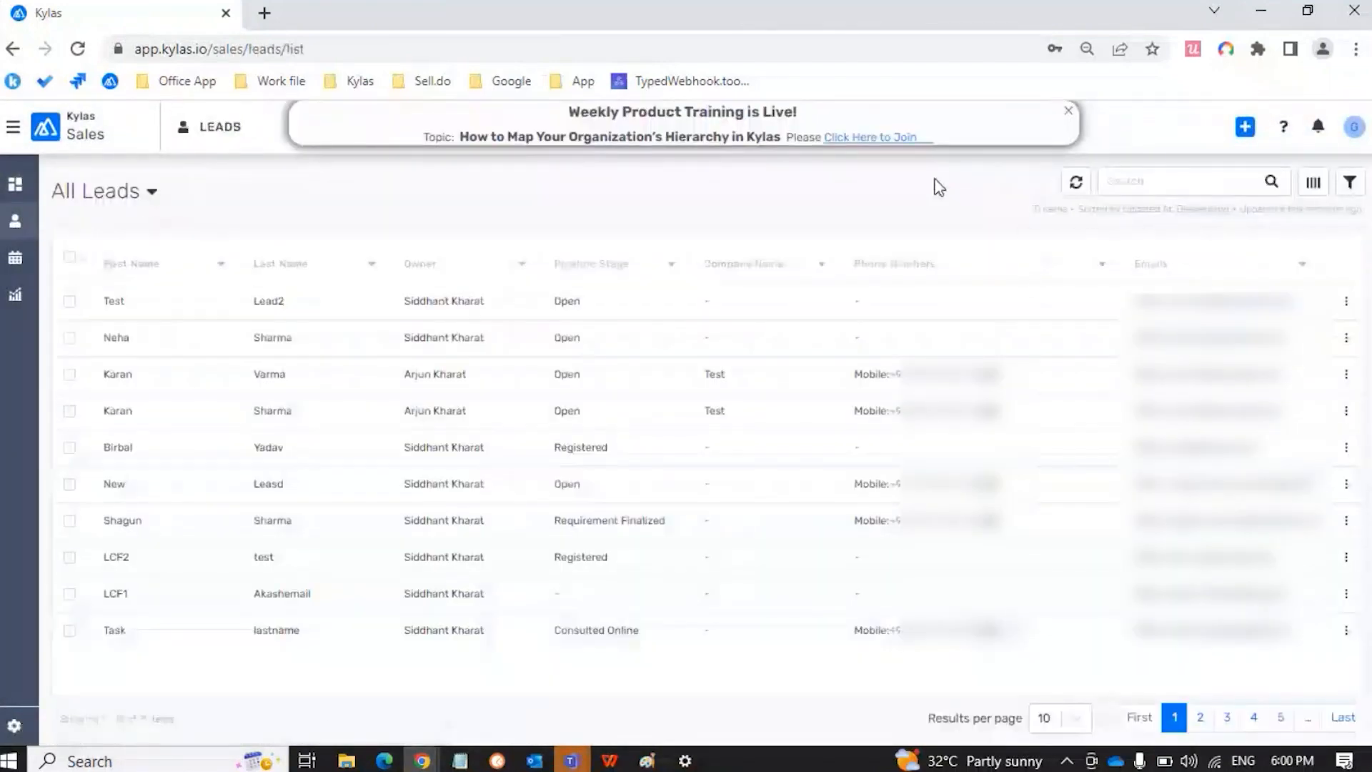
pyautogui.click(1069, 110)
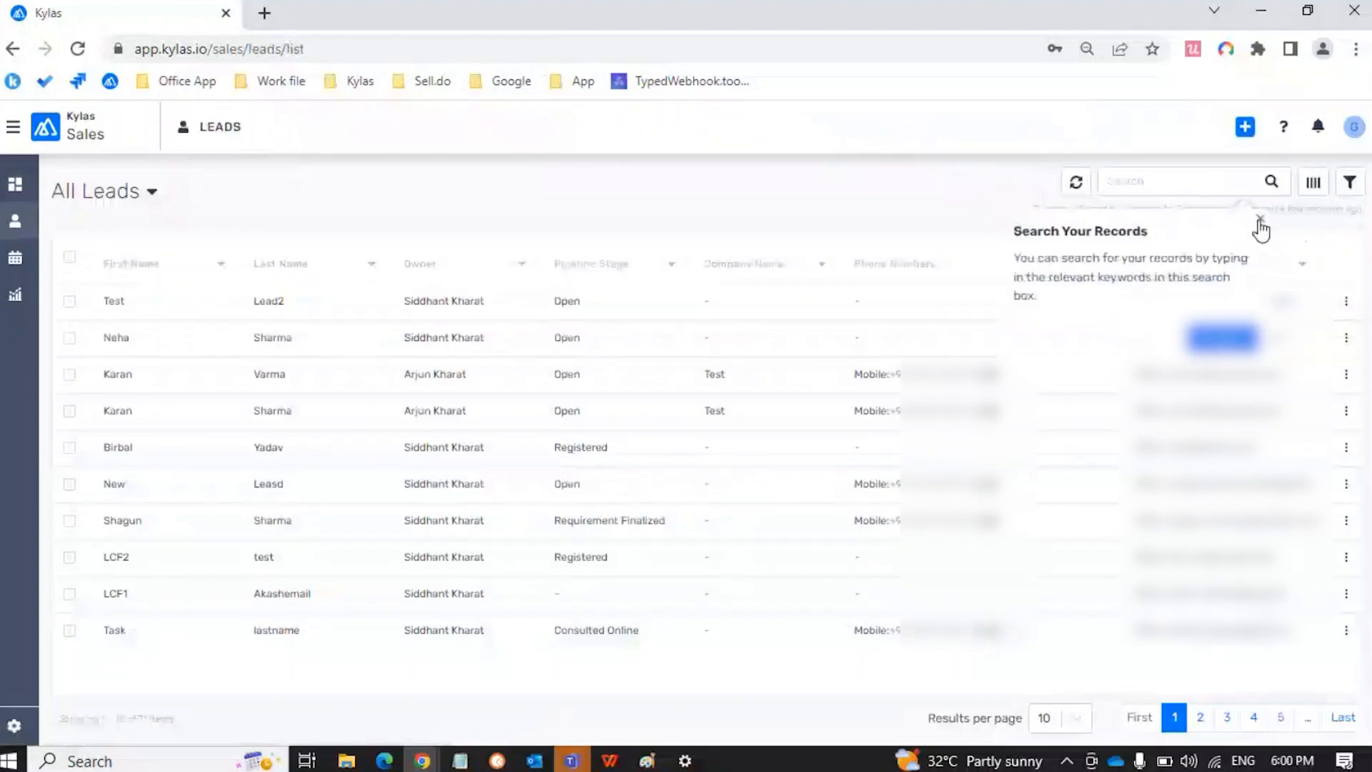
# Step: Dismiss the record search tip, then view the signed-in manager's account profile and close it
pyautogui.click(1258, 219)
pyautogui.click(1353, 126)
pyautogui.click(1276, 190)
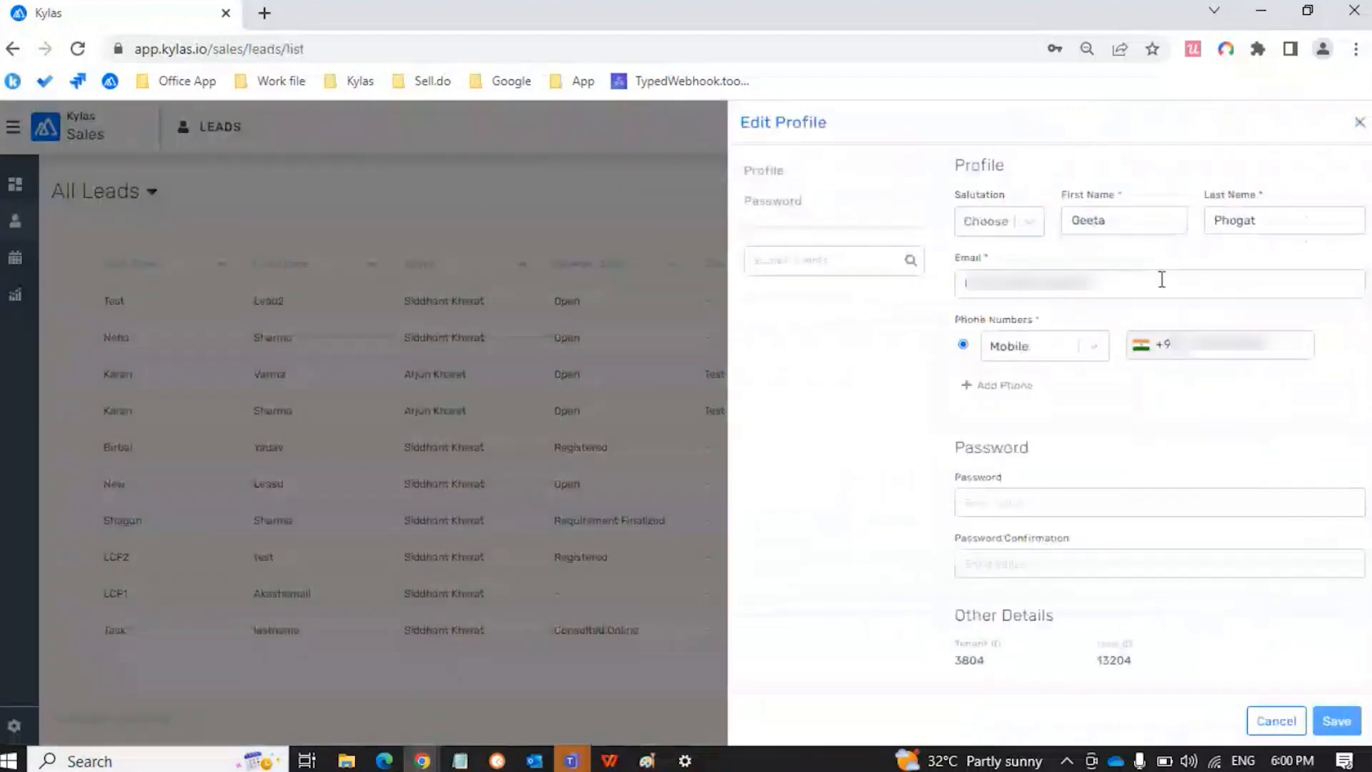
pyautogui.click(1359, 123)
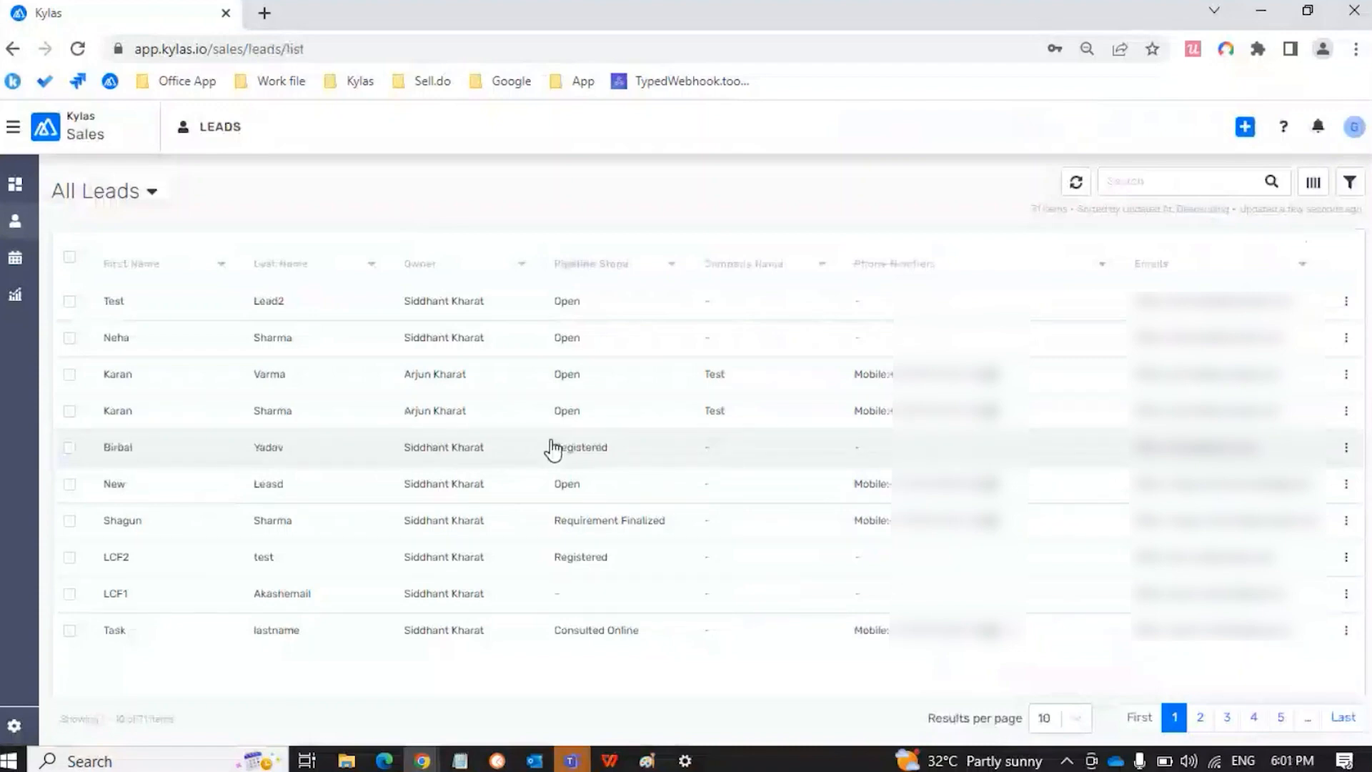
# Step: Add an Owner filter to the Leads list and set its operator to In
pyautogui.click(1350, 184)
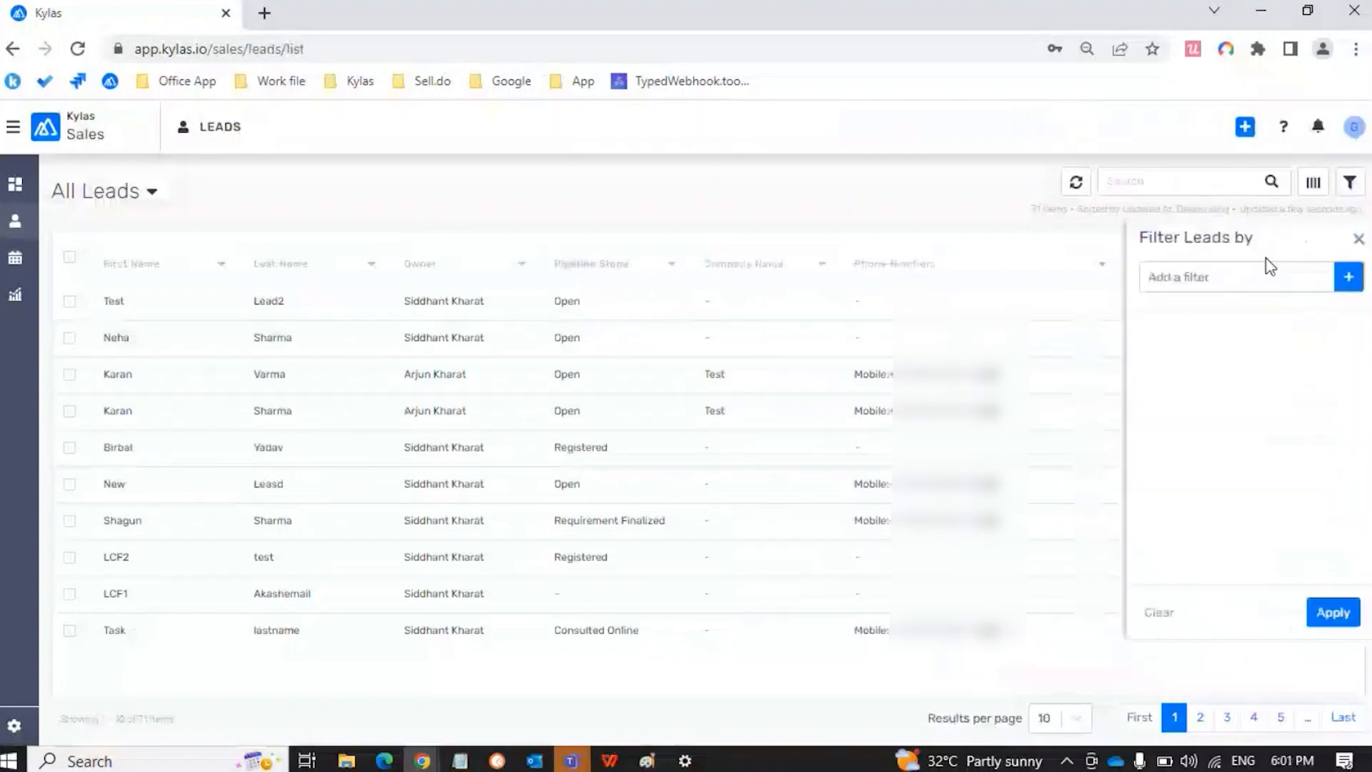
pyautogui.click(1208, 282)
pyautogui.click(1192, 355)
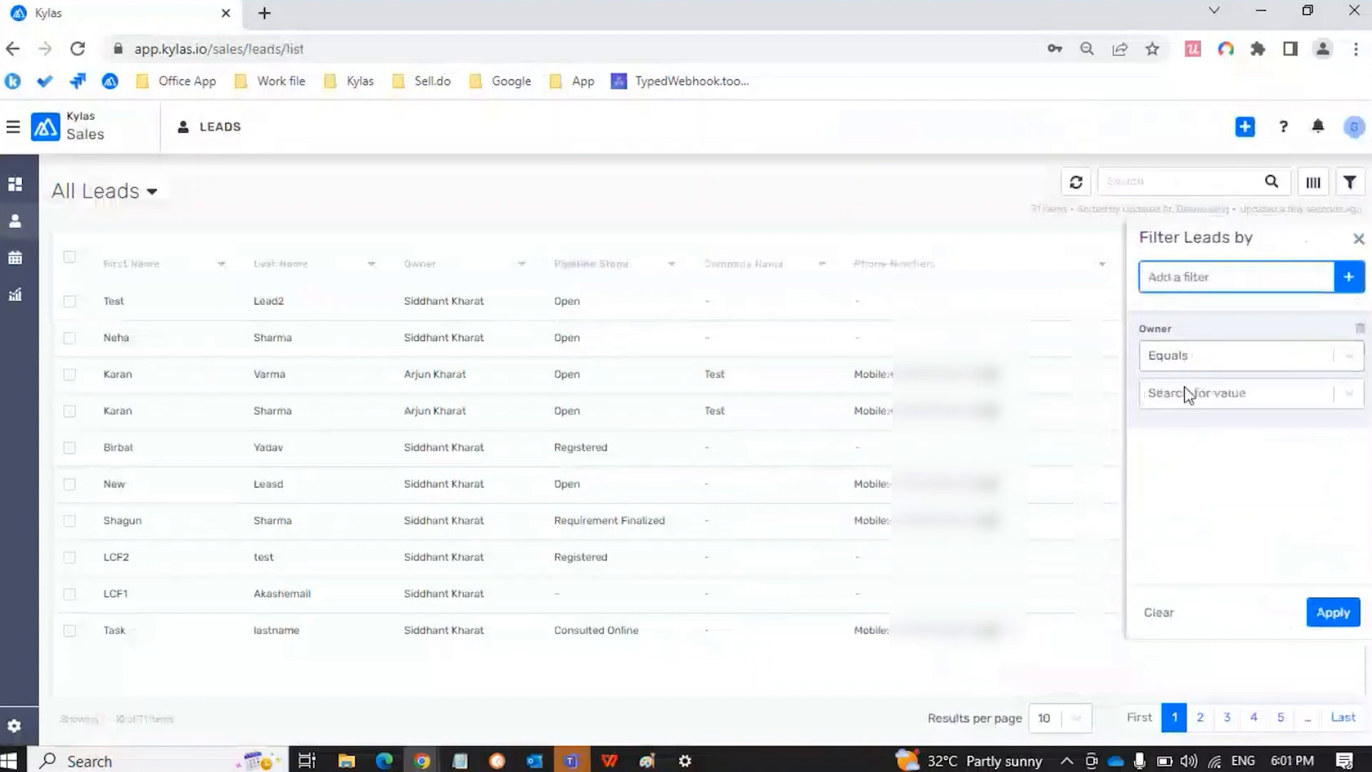
pyautogui.click(1186, 395)
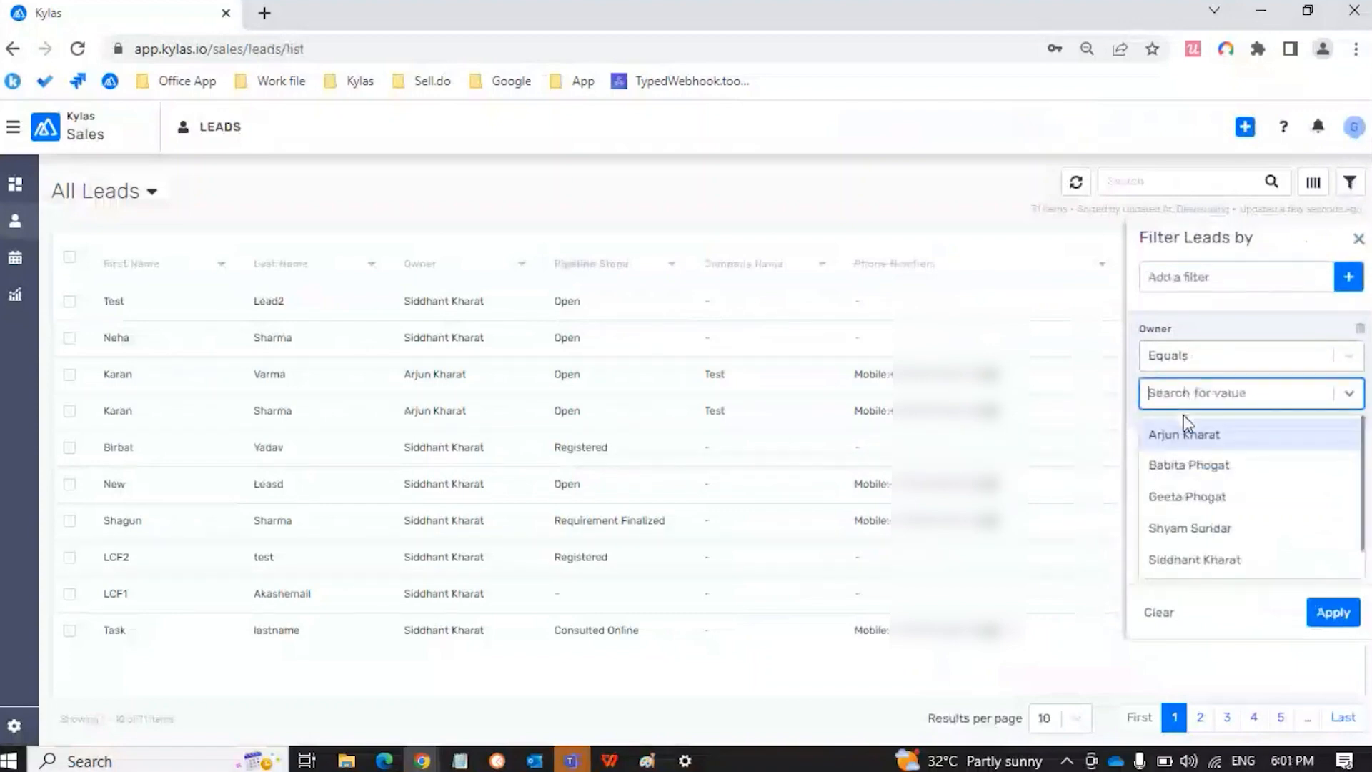
pyautogui.click(1226, 362)
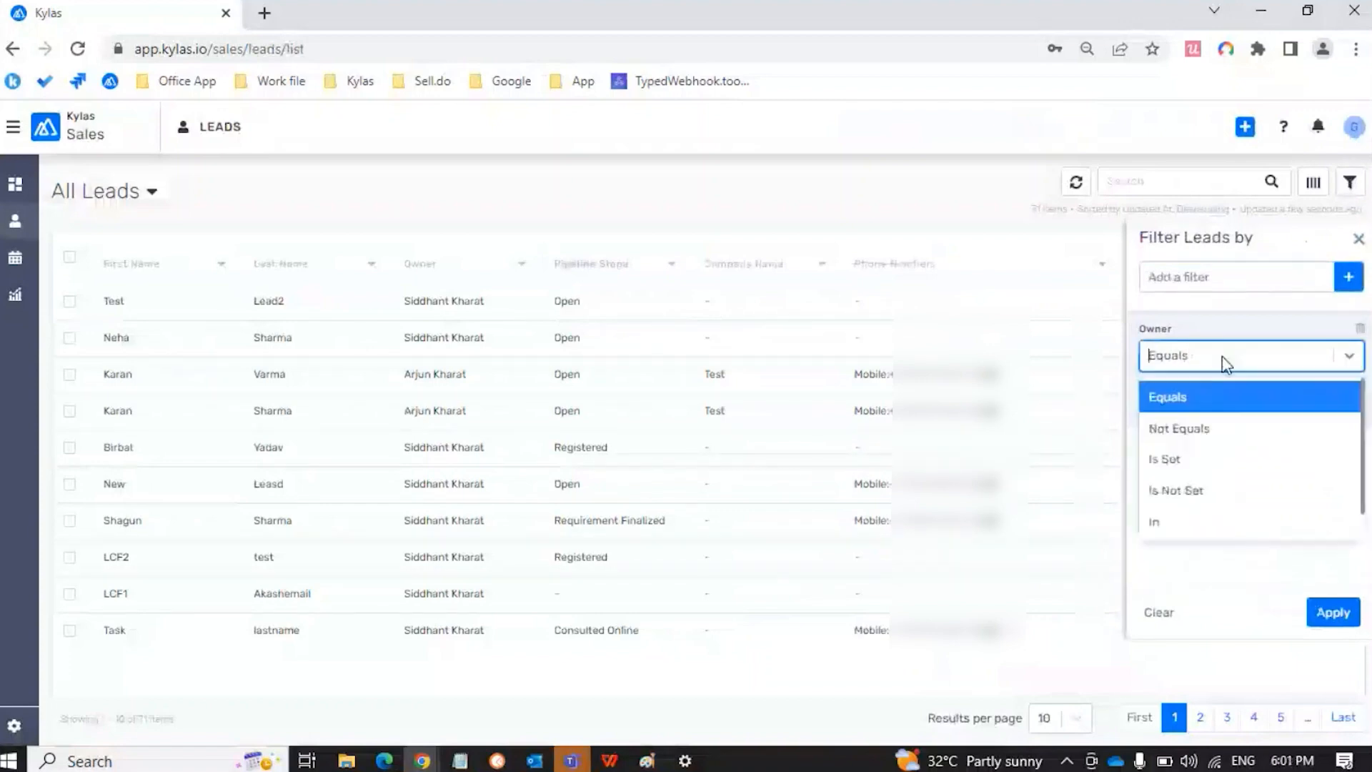
pyautogui.scroll(-1, 1173, 503)
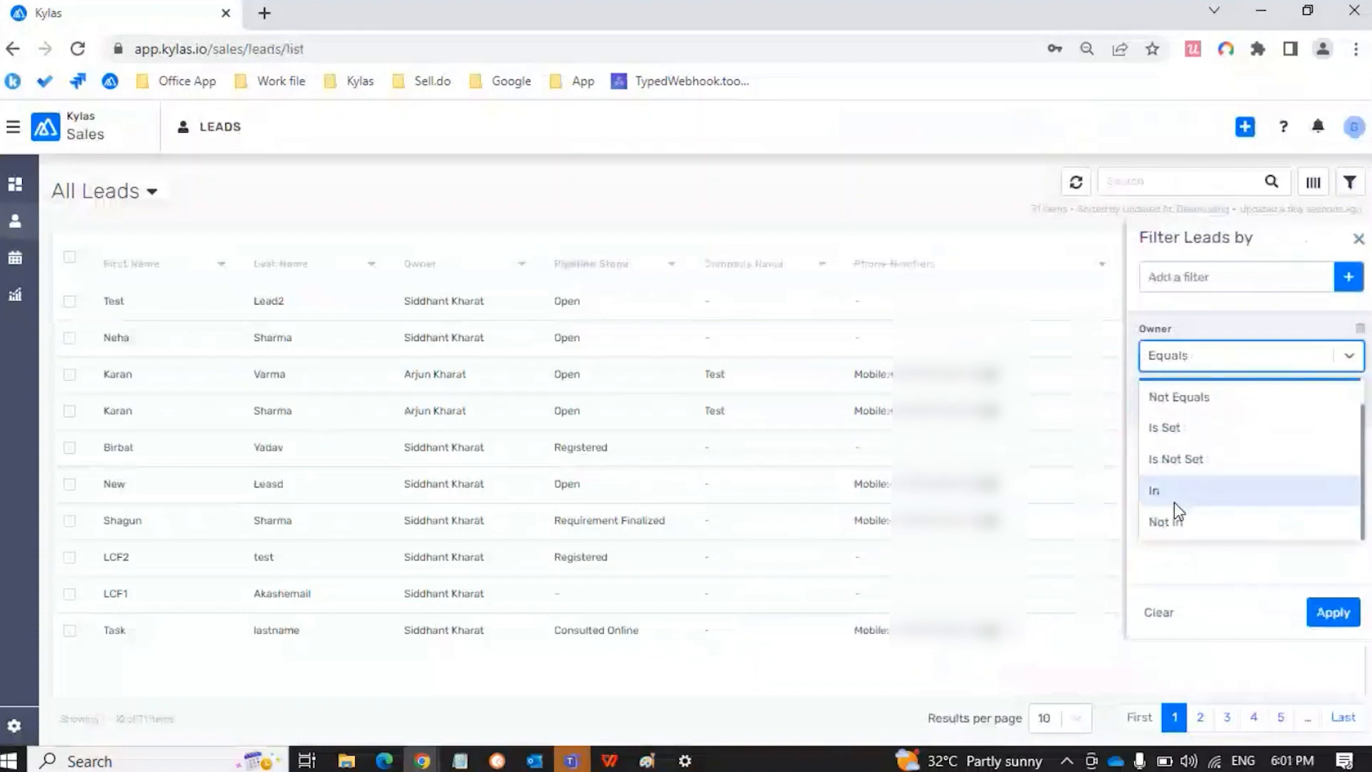
pyautogui.click(1174, 503)
# Step: Choose the second-level manager and their reportee as the Owner filter values and apply the filter
pyautogui.click(1201, 395)
pyautogui.click(1184, 462)
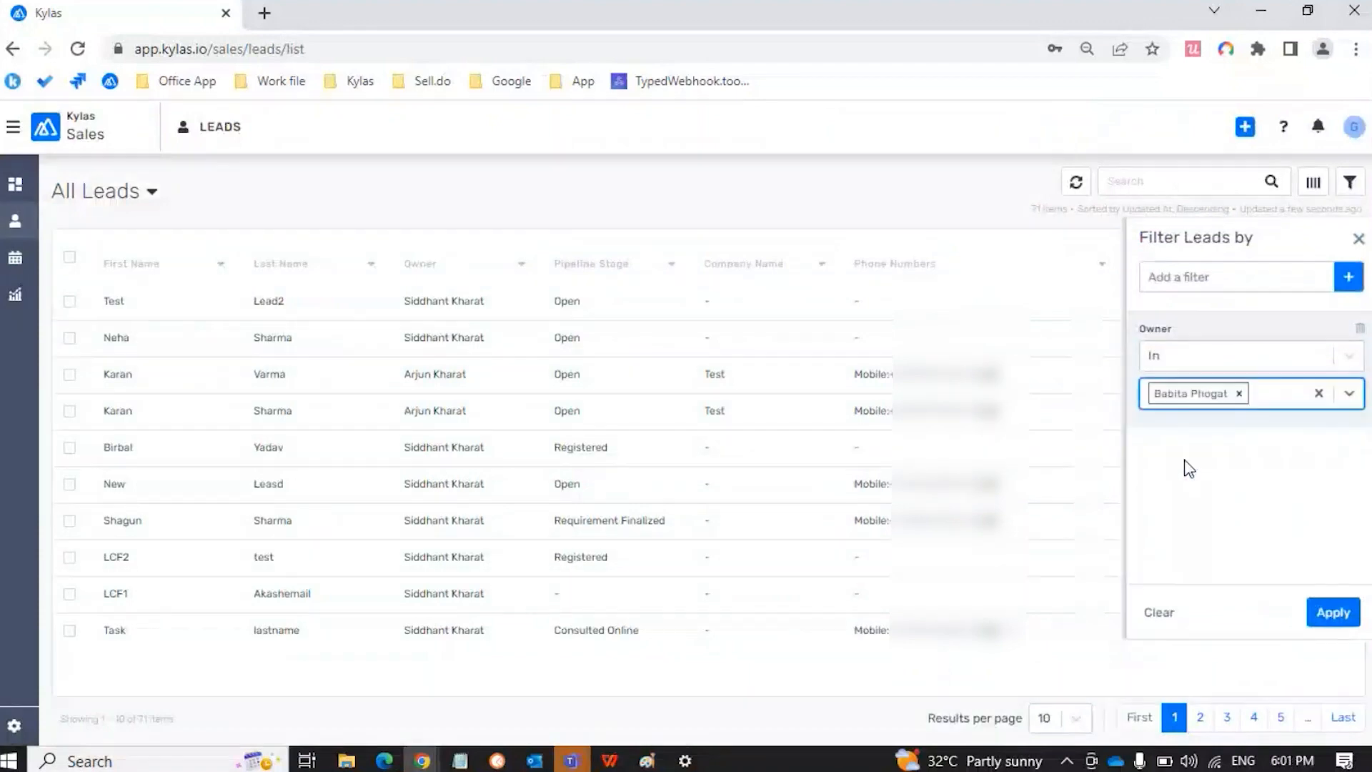
pyautogui.click(1266, 393)
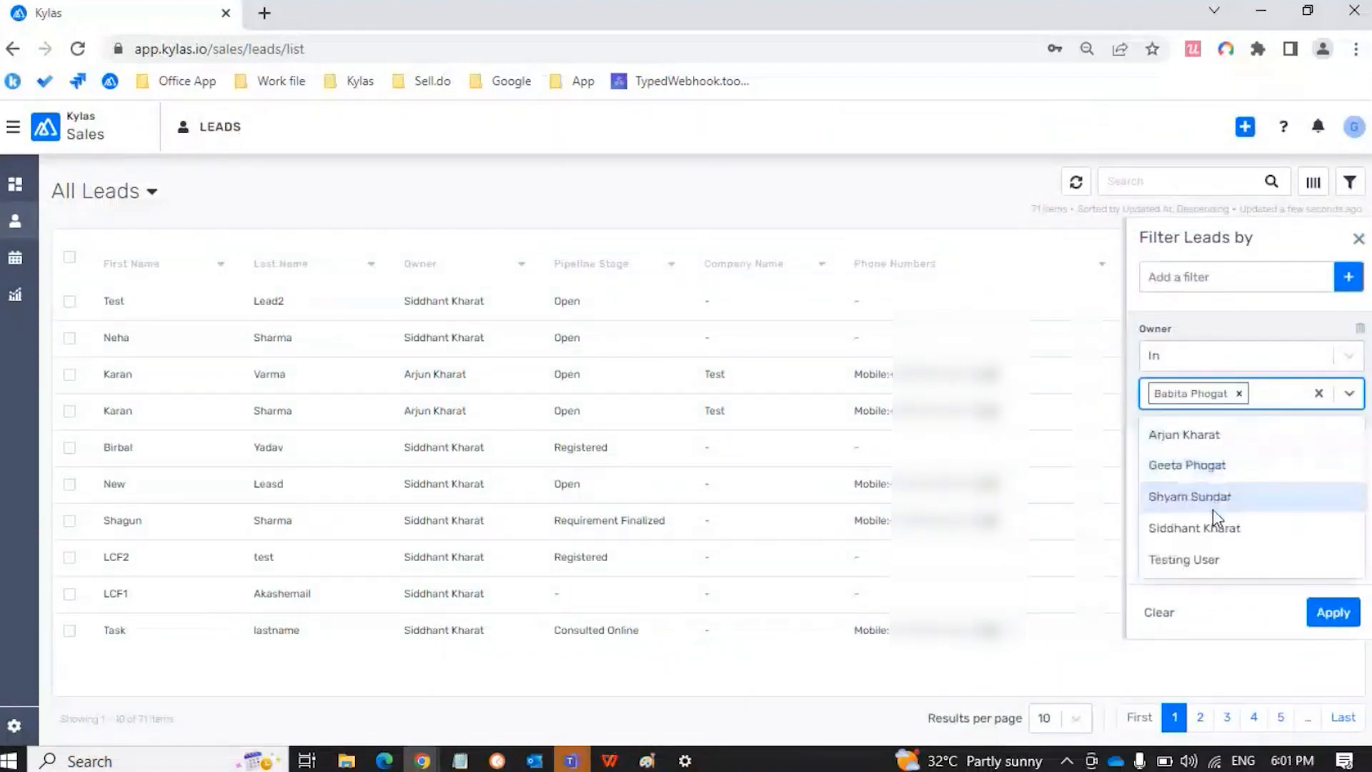
pyautogui.click(1210, 528)
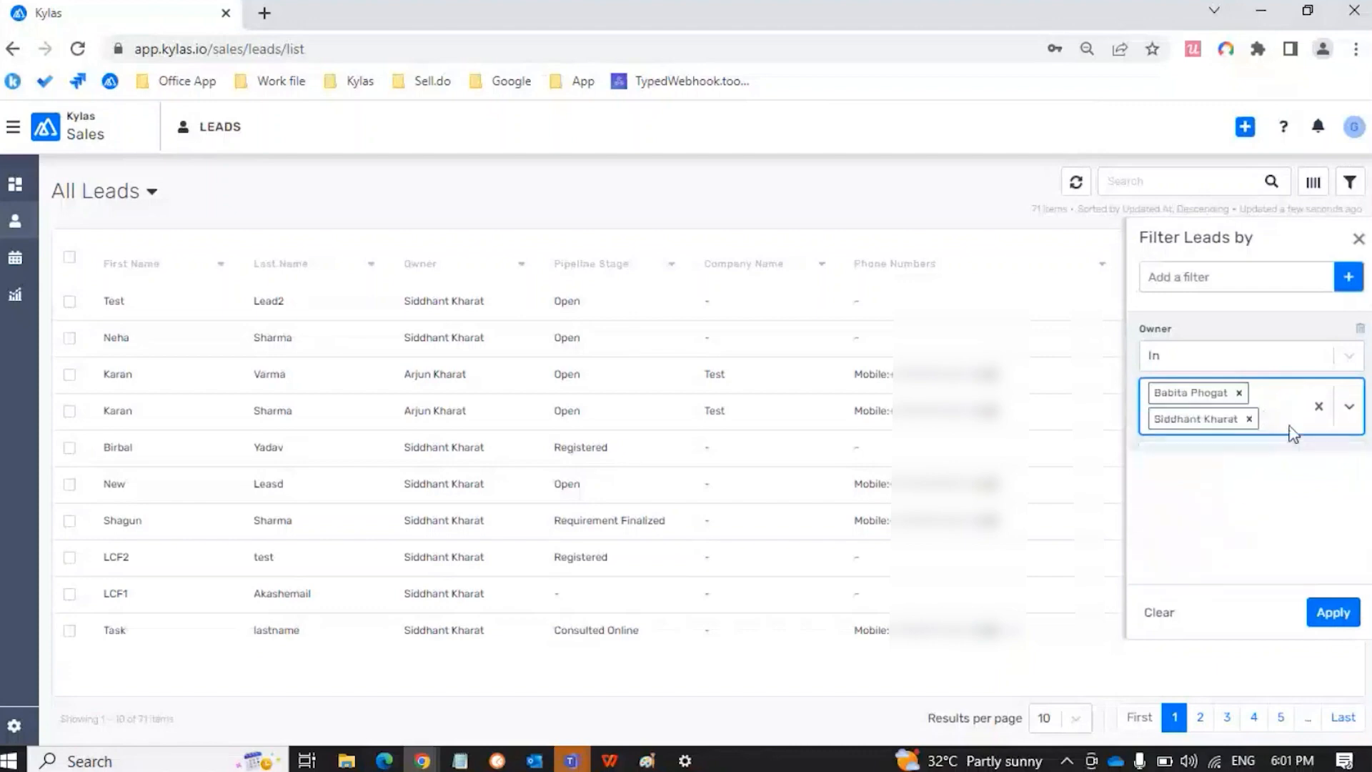
pyautogui.click(1332, 613)
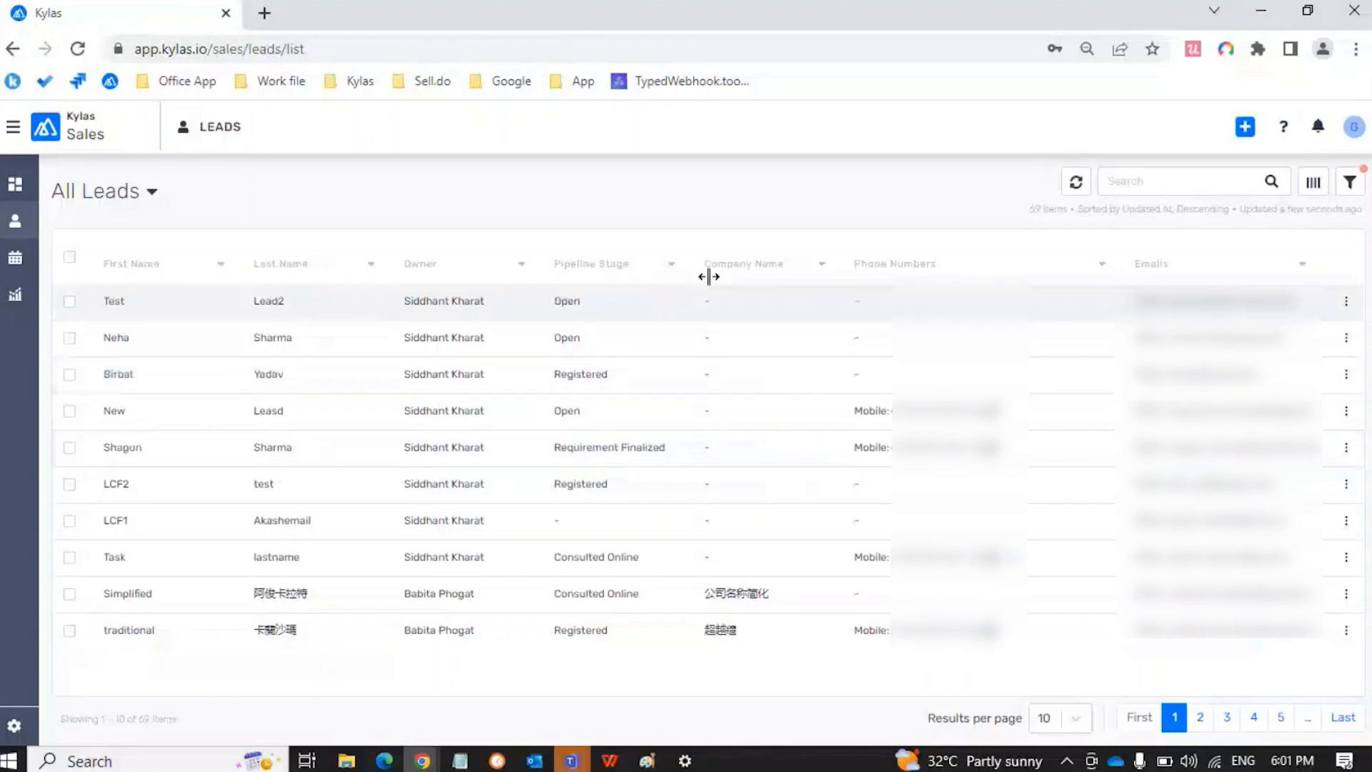
# Step: Examine the filtered list's item count and review the owners selected in the filter
pyautogui.moveTo(1030, 209); pyautogui.dragTo(1045, 214)
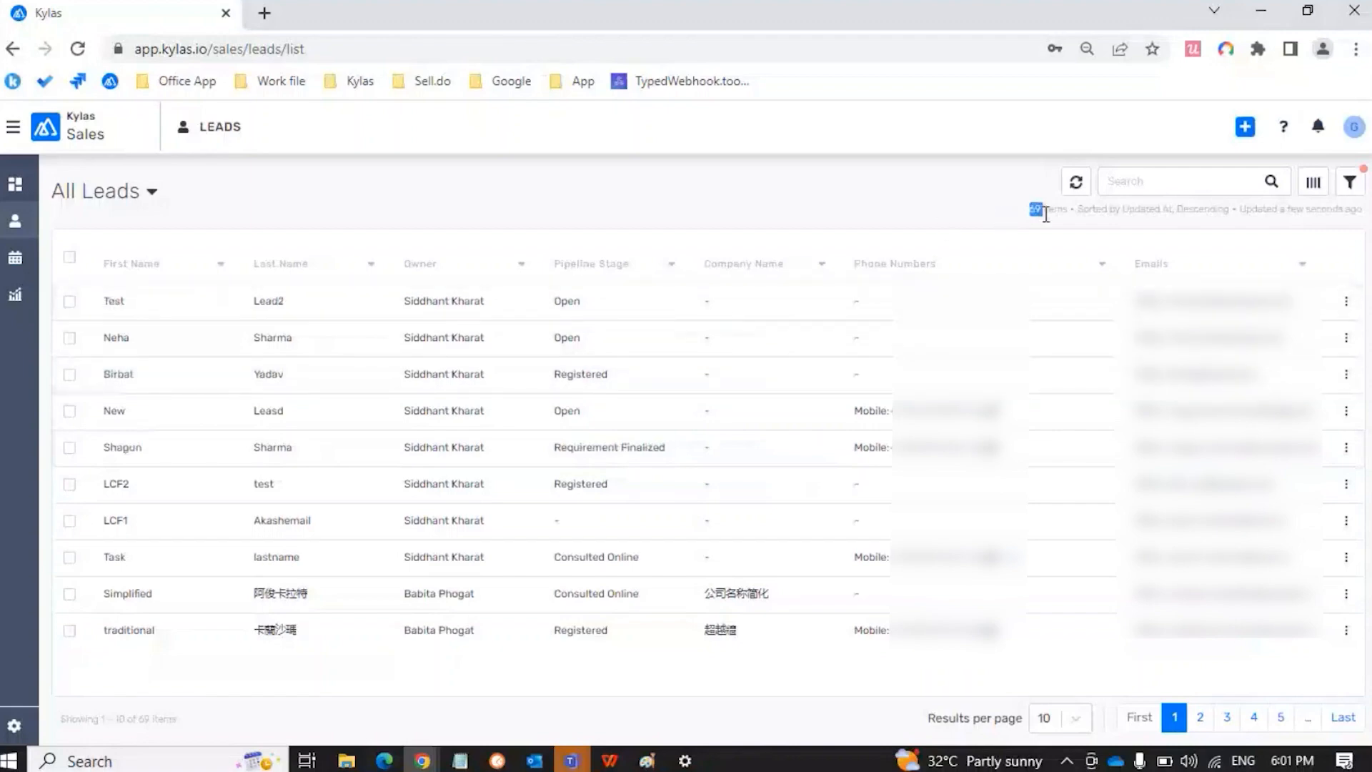
pyautogui.click(843, 197)
pyautogui.moveTo(1029, 209); pyautogui.dragTo(1045, 211)
pyautogui.click(1350, 183)
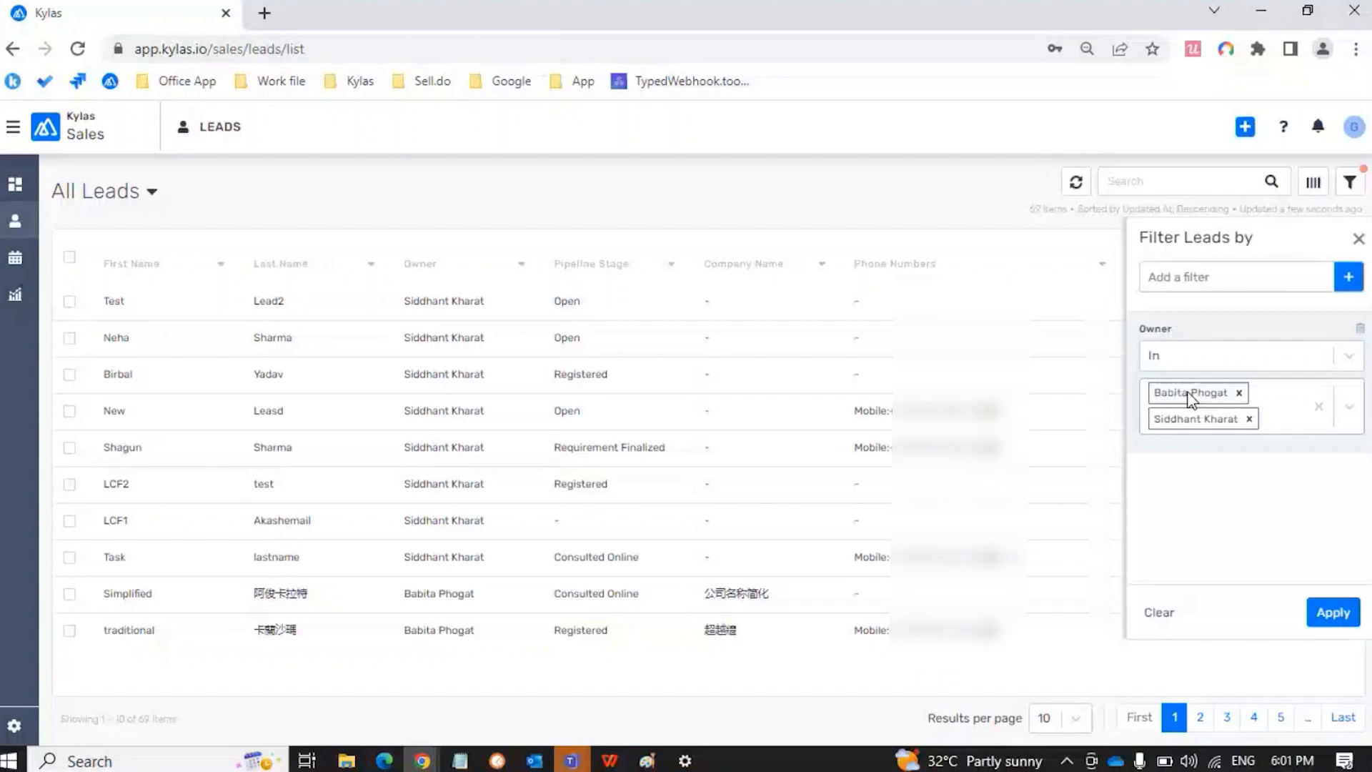
pyautogui.click(1014, 151)
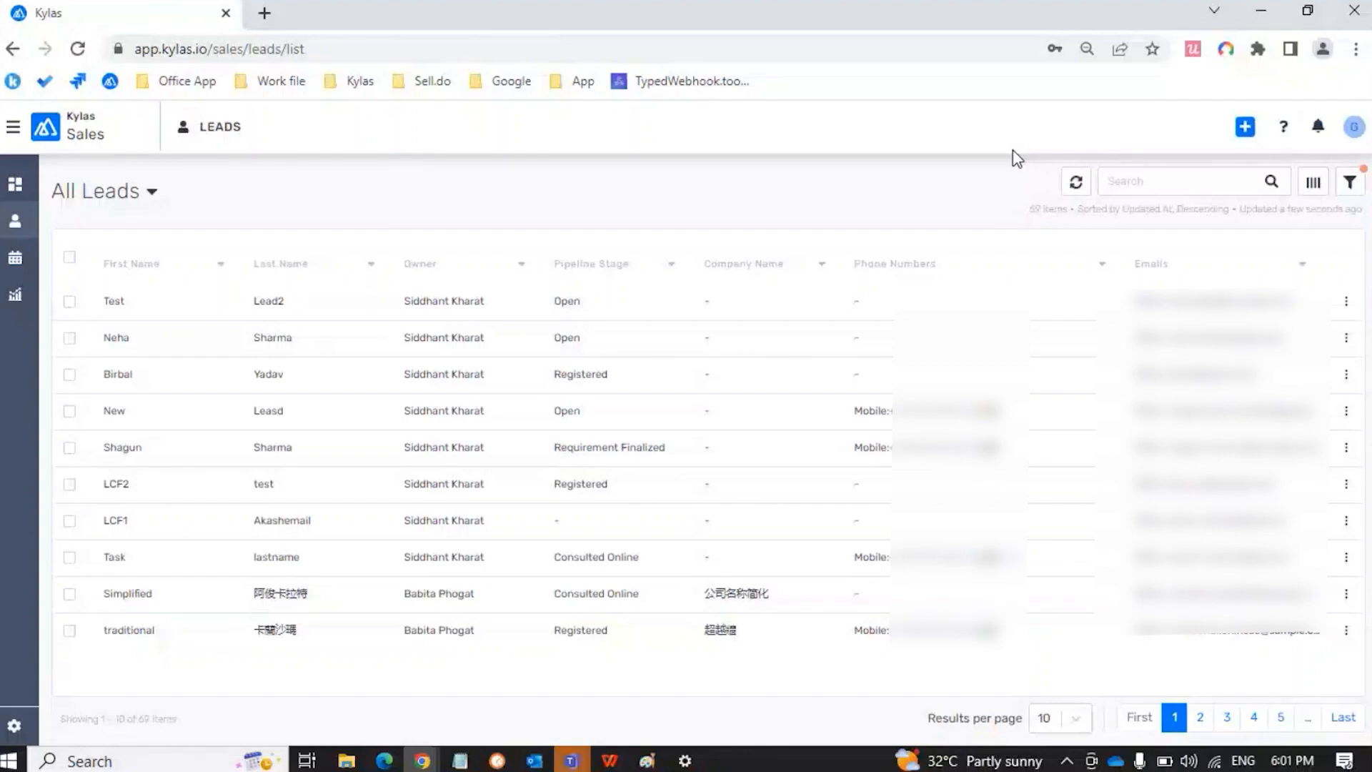
# Step: Check the current user's account profile, close it, and log out of the account
pyautogui.click(1353, 127)
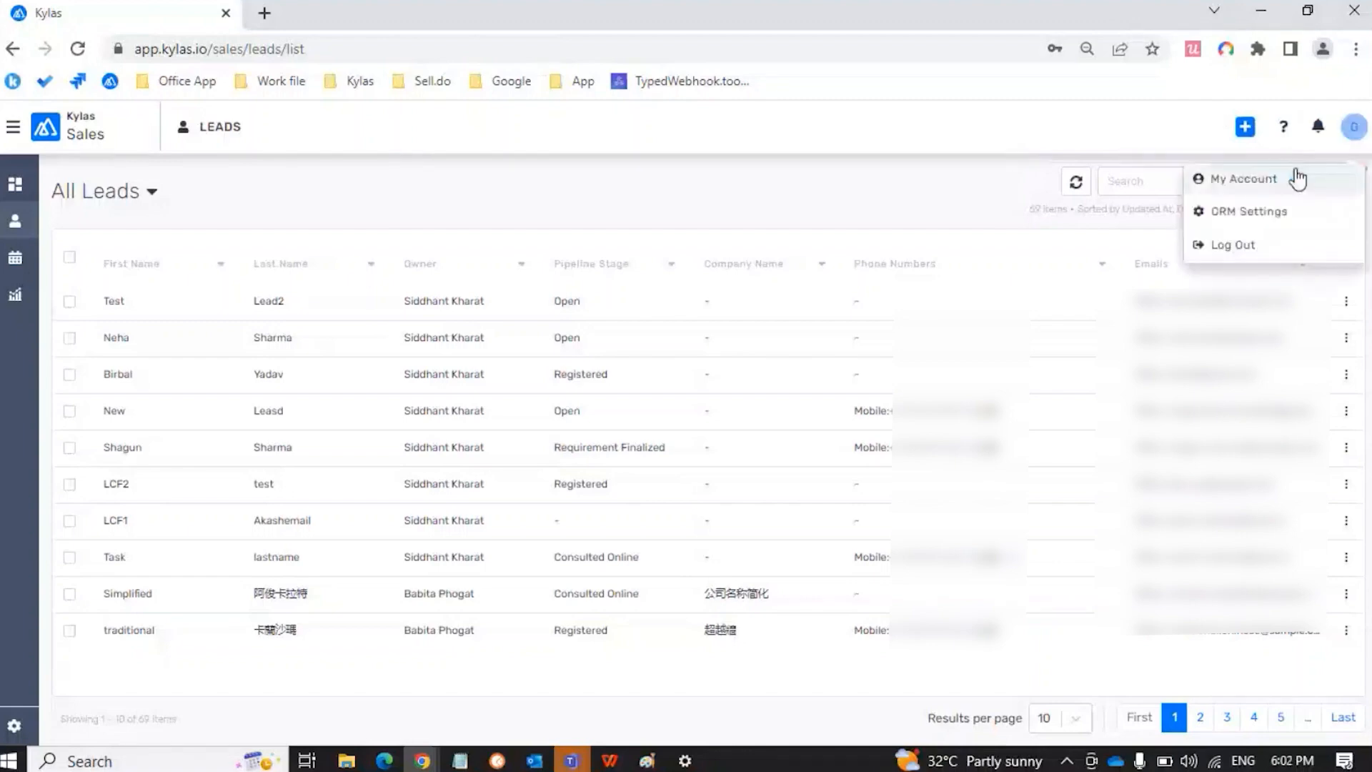
pyautogui.click(1299, 178)
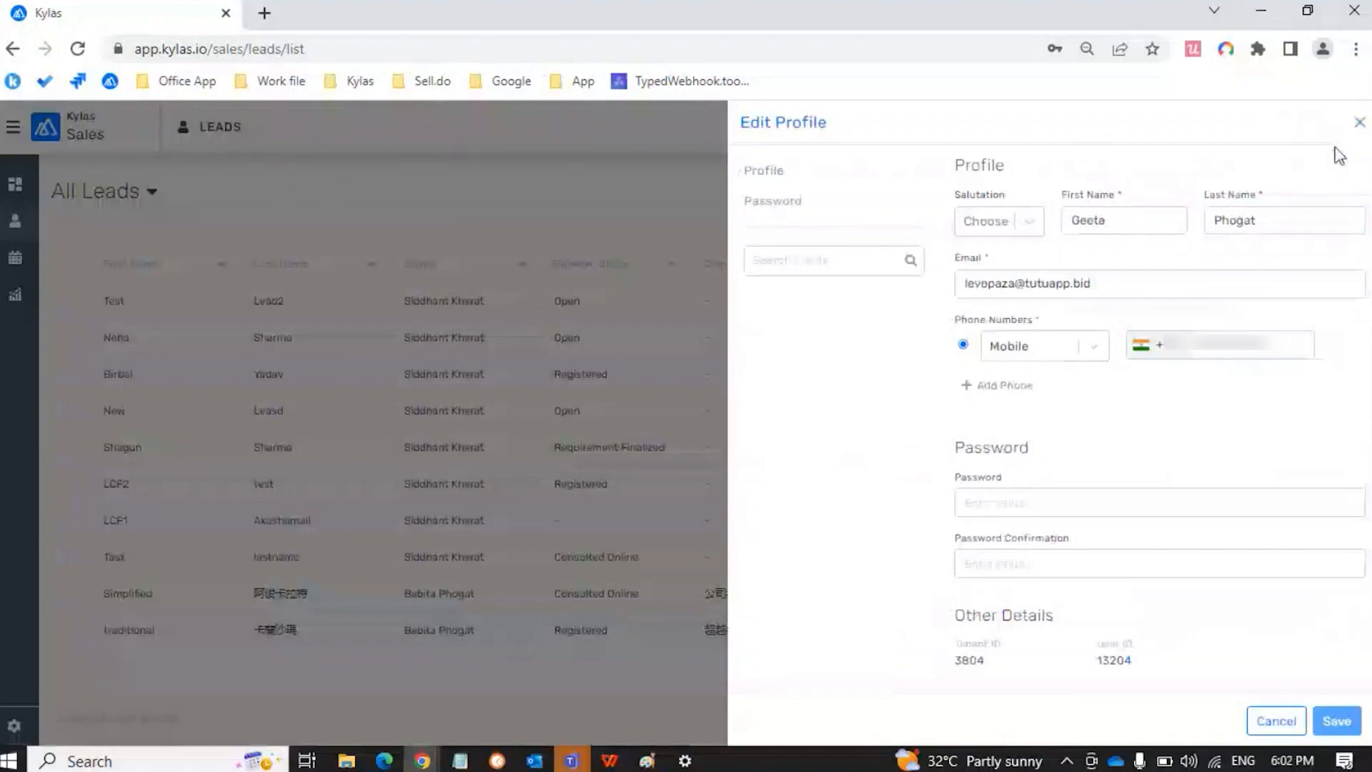
pyautogui.click(1360, 123)
pyautogui.click(1352, 126)
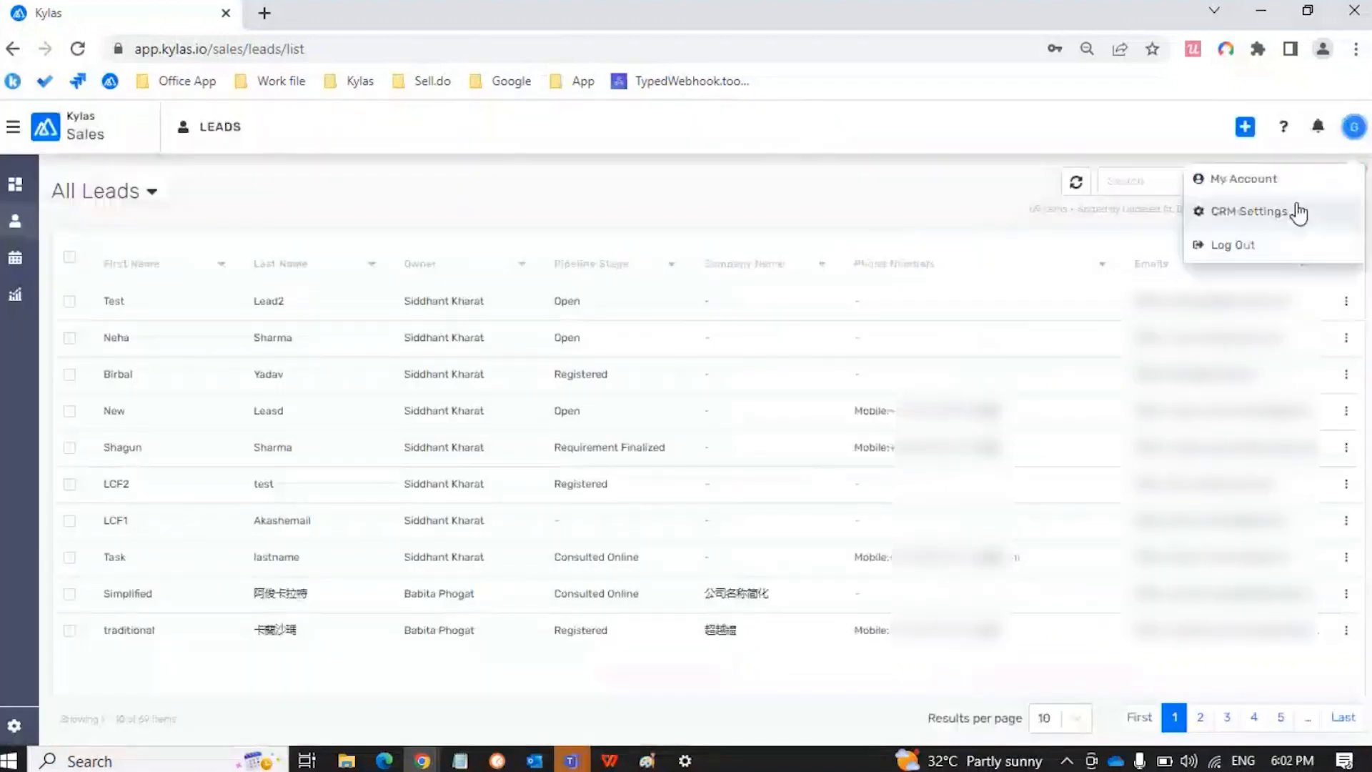
pyautogui.click(1269, 243)
# Step: Sign in with the other manager's saved email and password, and postpone reconnecting the disconnected Marketplace apps
pyautogui.click(917, 343)
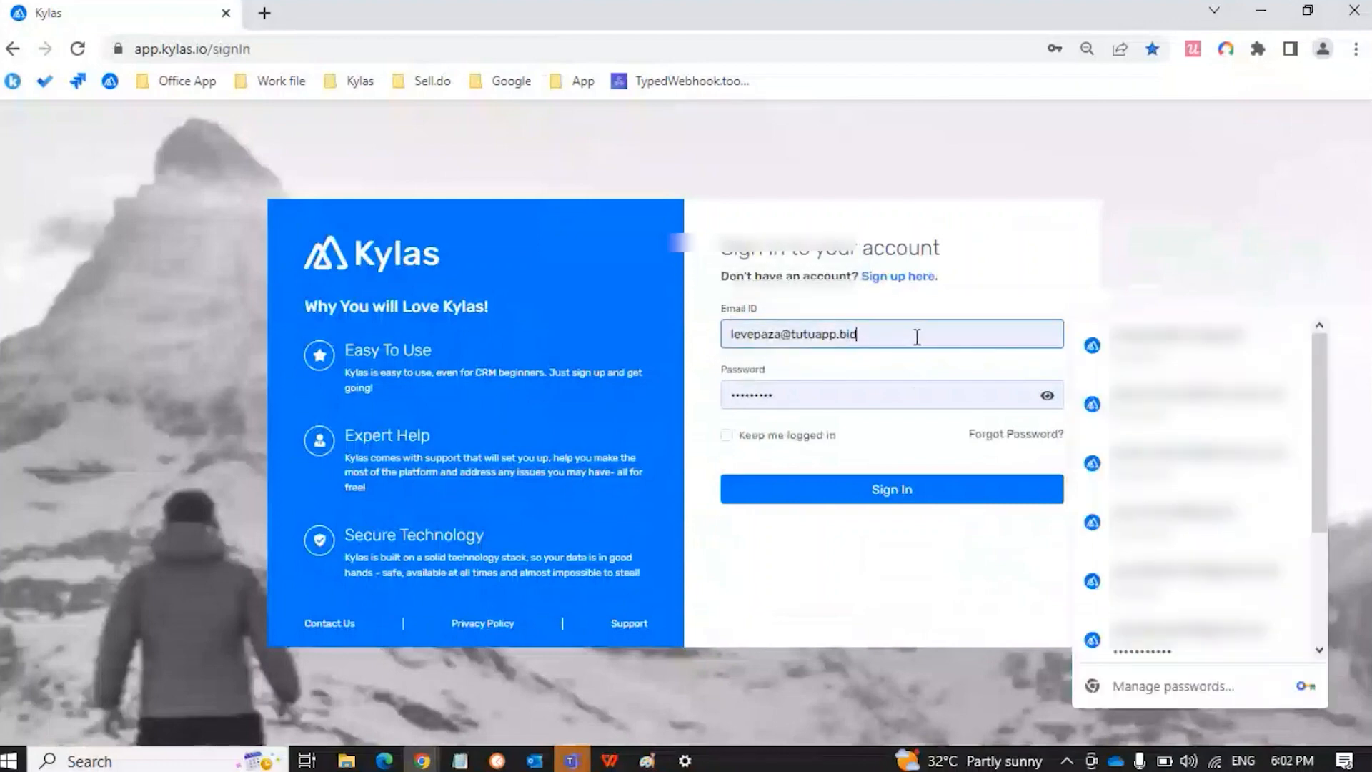
pyautogui.press('Down')
pyautogui.press('Down')
pyautogui.press('Down')
pyautogui.press('Down')
pyautogui.press('Return')
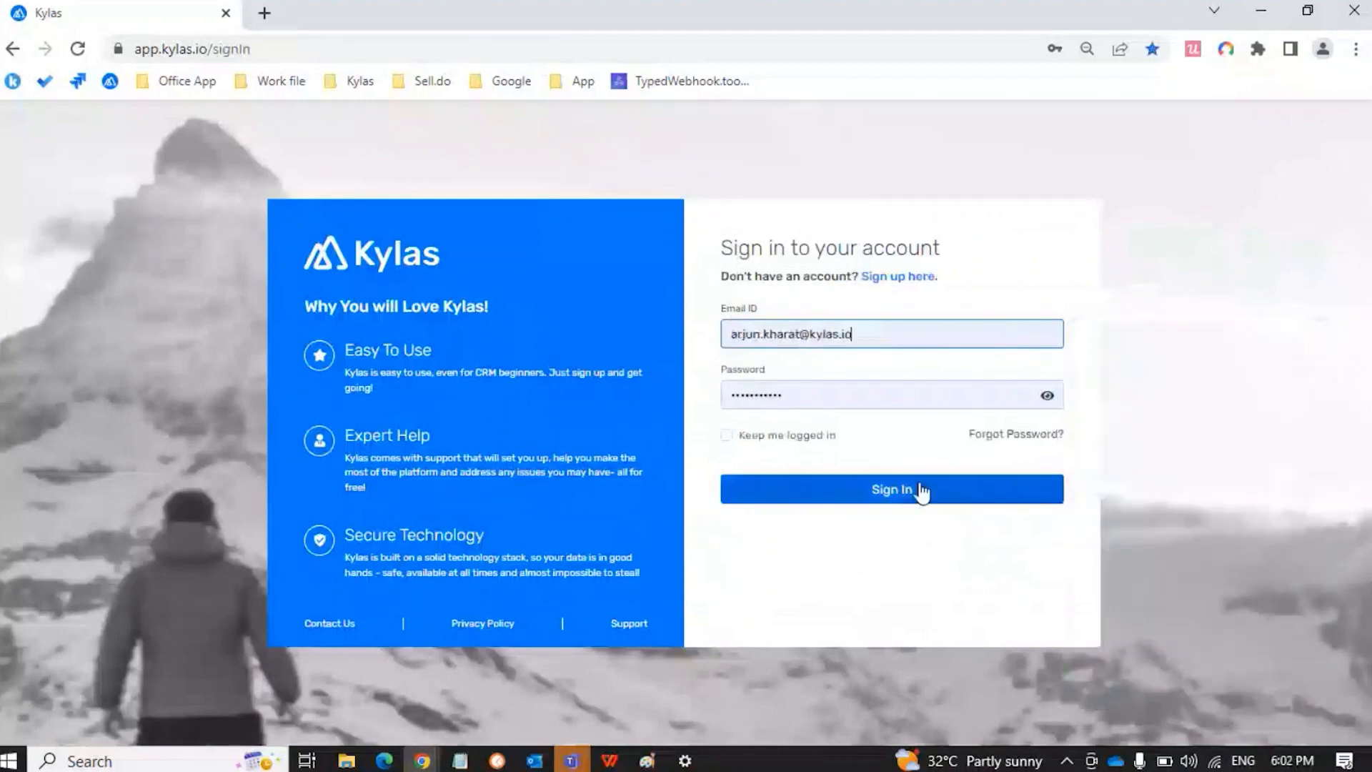
pyautogui.click(913, 485)
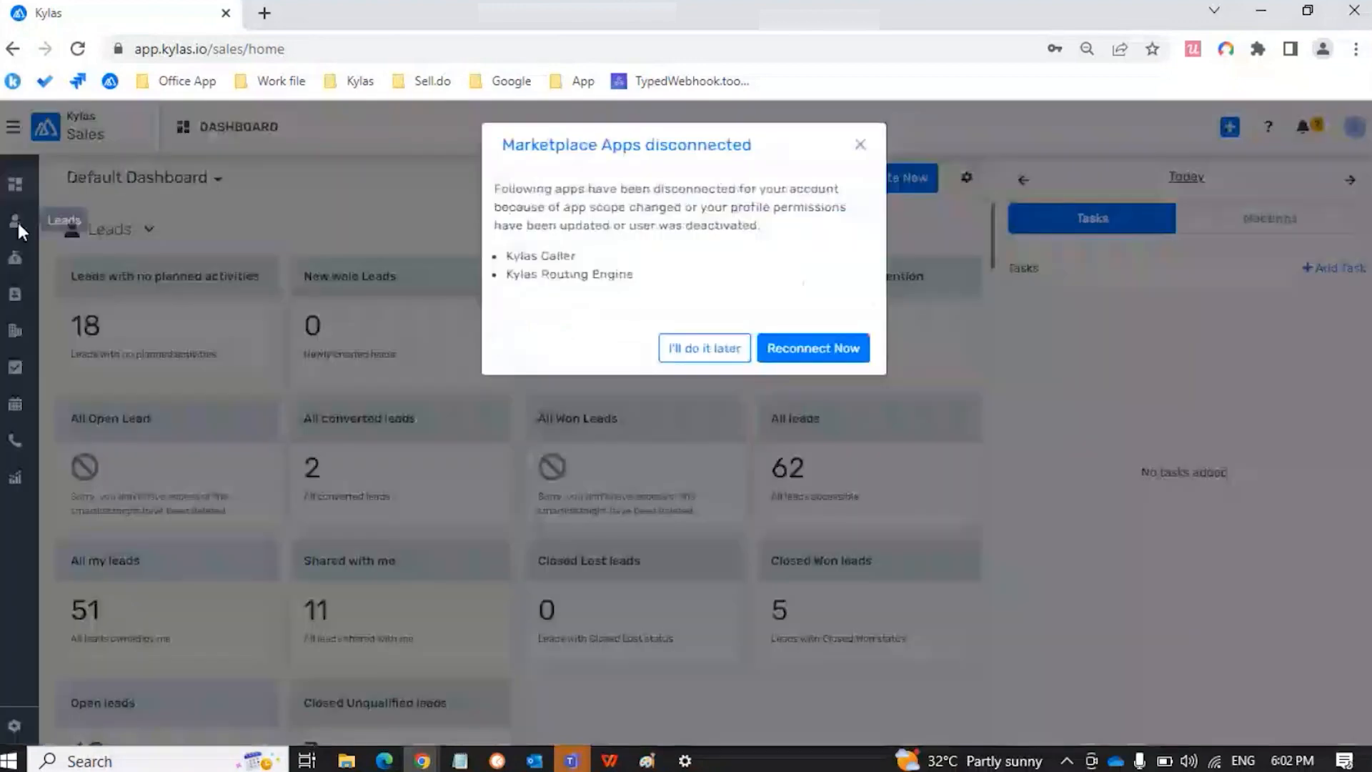
pyautogui.click(704, 347)
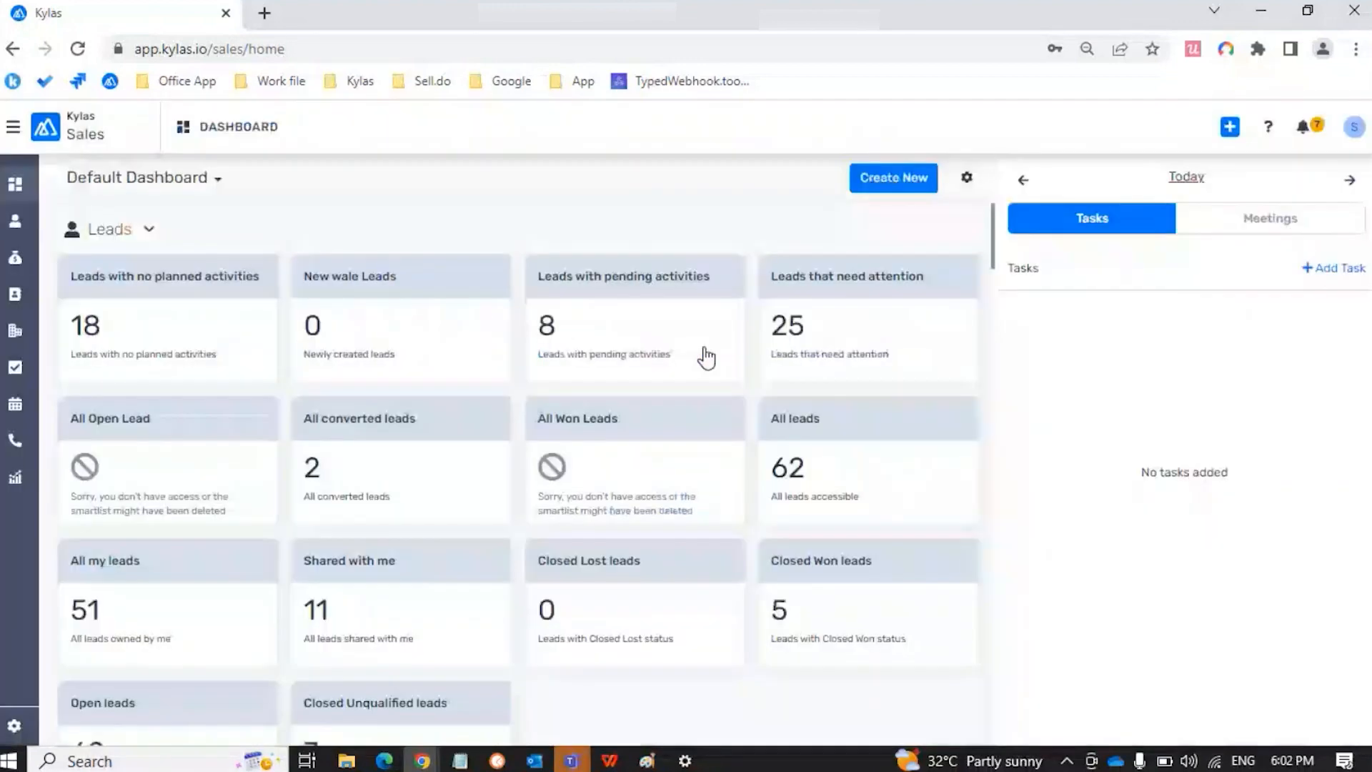
# Step: Filter the Leads list by Owner Not Equals the signed-in manager
pyautogui.click(15, 221)
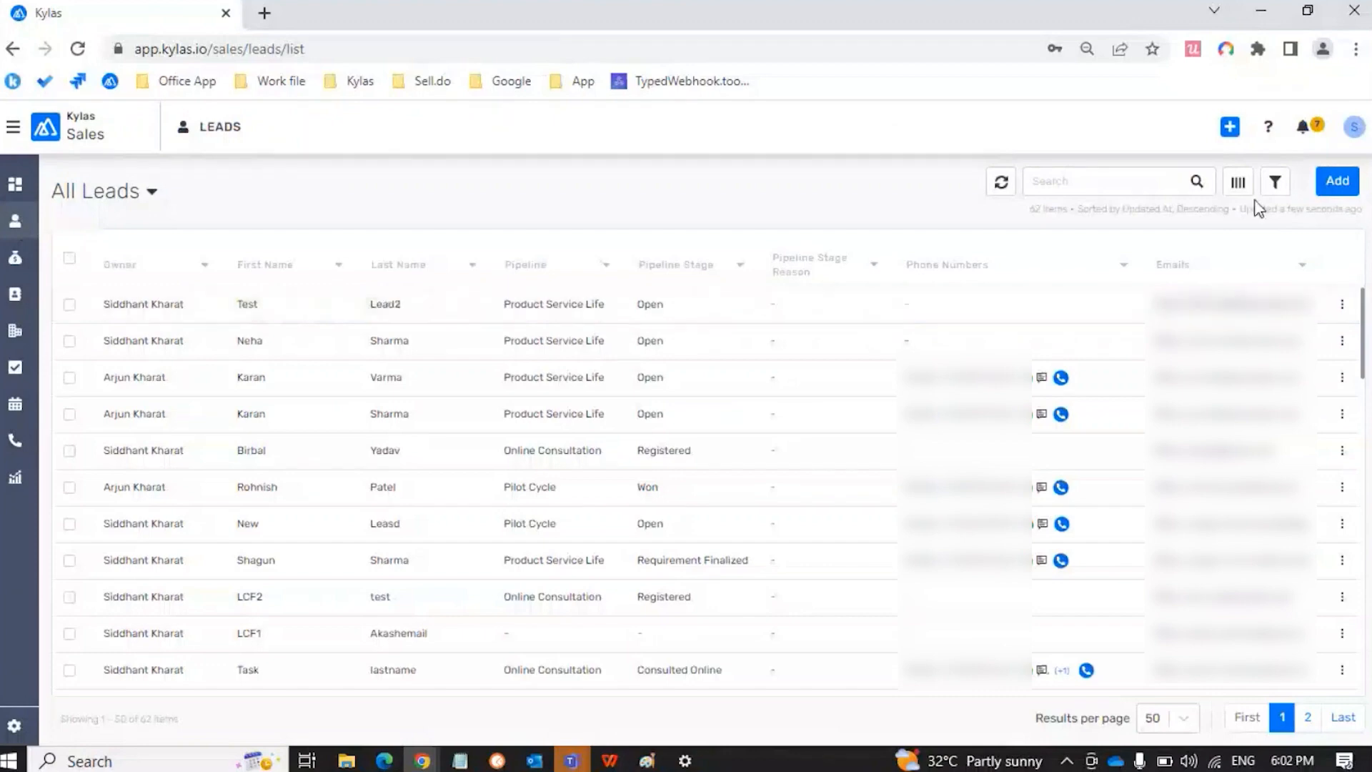
pyautogui.click(1275, 183)
pyautogui.click(1234, 287)
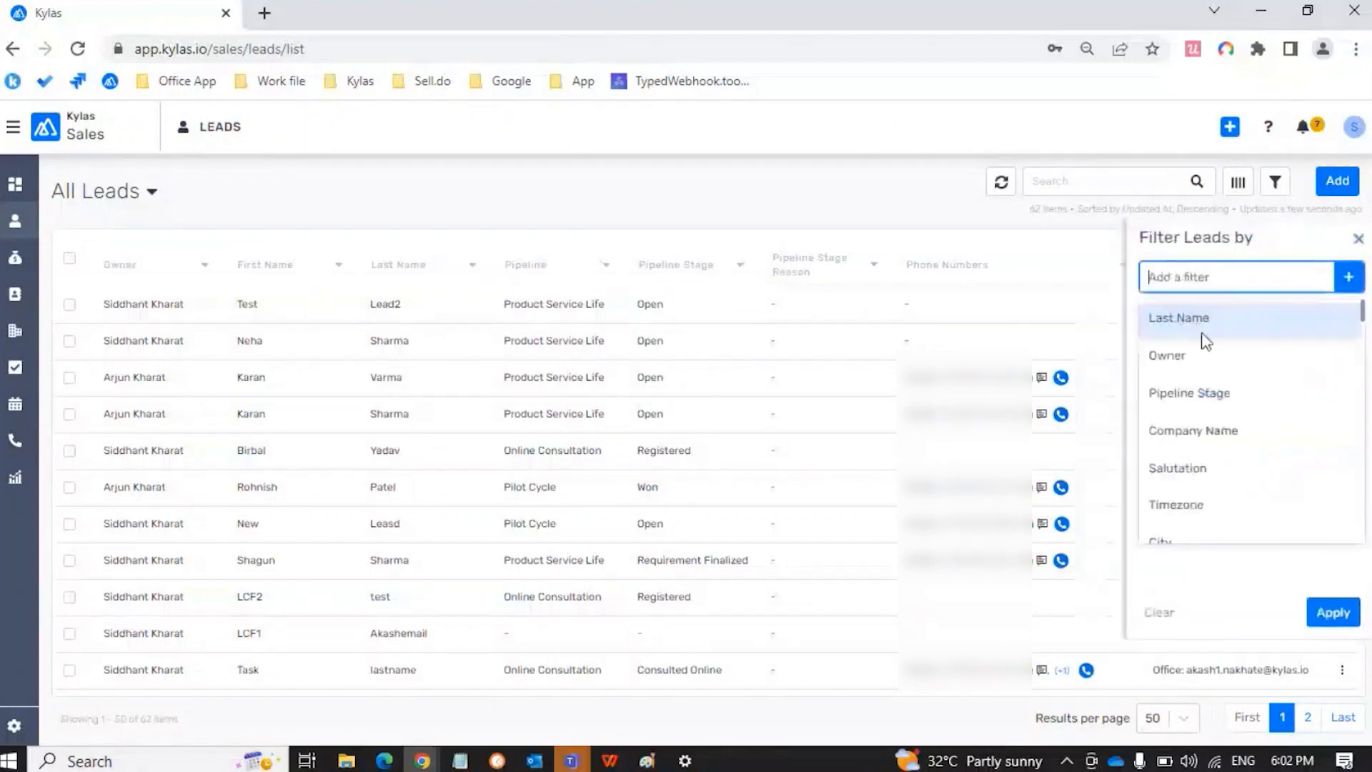
pyautogui.click(1201, 347)
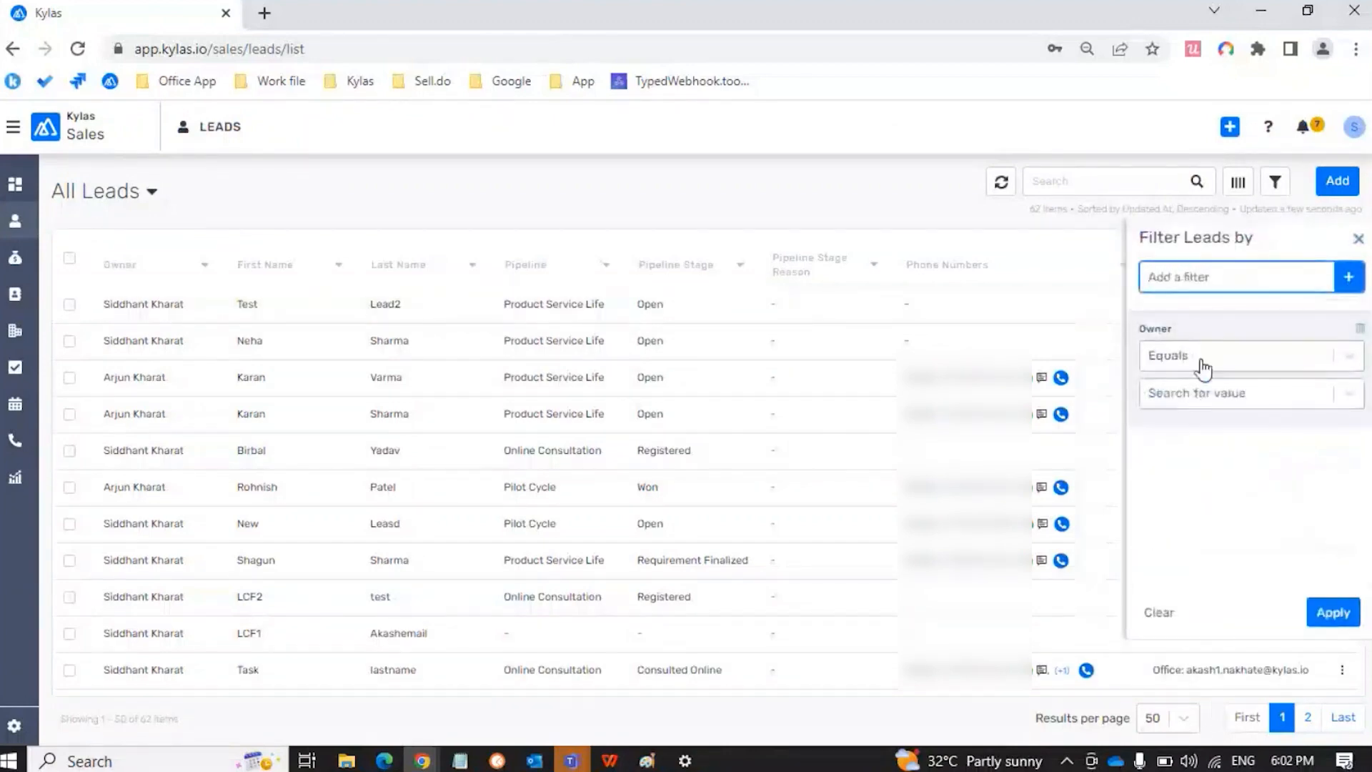
pyautogui.click(1204, 365)
pyautogui.click(1181, 429)
pyautogui.click(1197, 400)
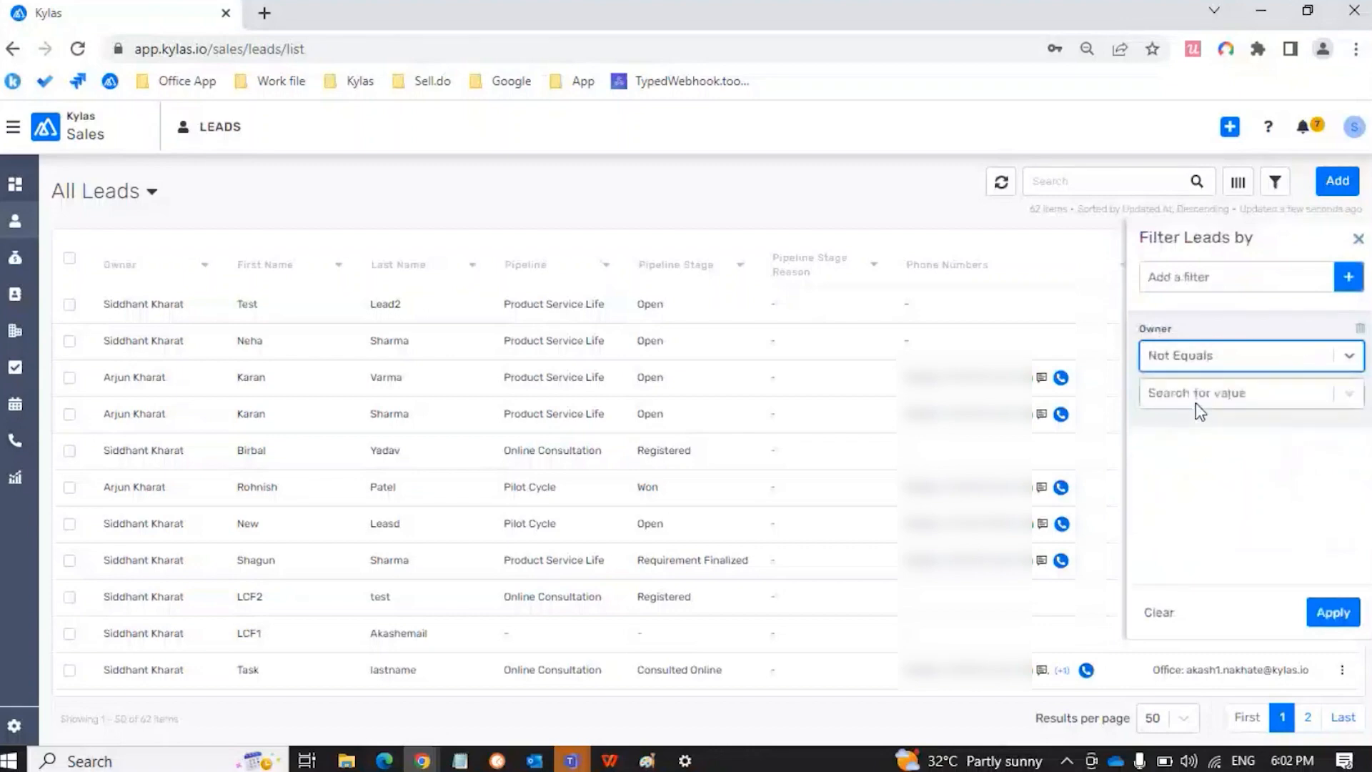
pyautogui.click(1181, 559)
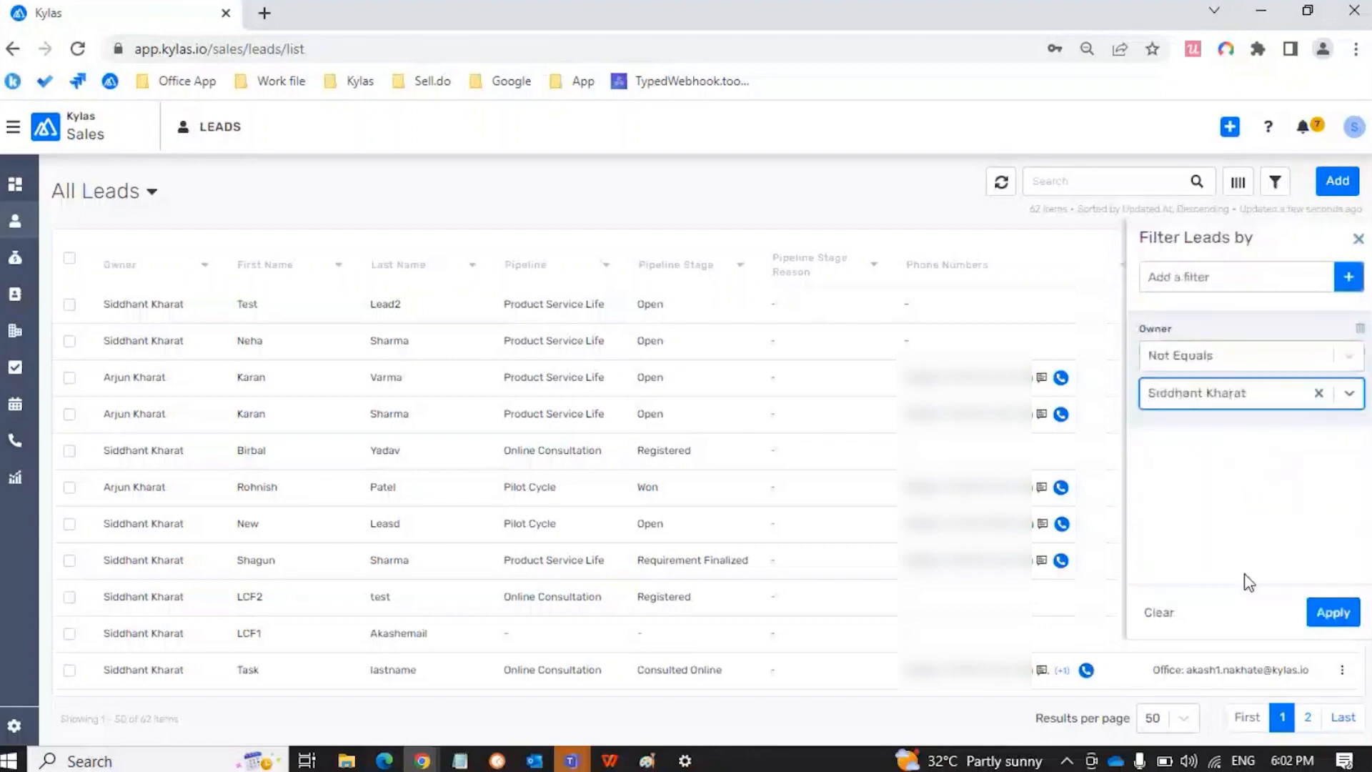
pyautogui.click(1329, 612)
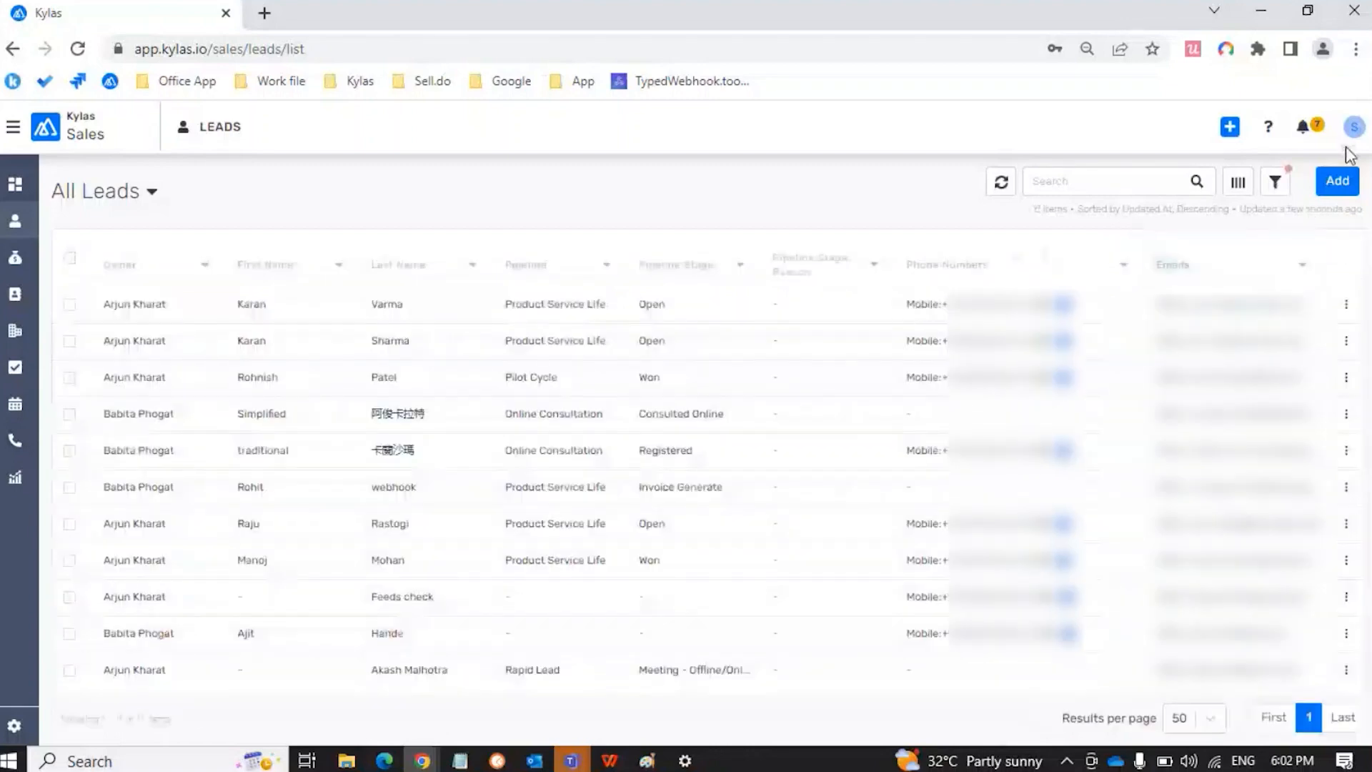
# Step: Verify the signed-in manager's name in the account profile, close it, and examine the filtered leads' item count
pyautogui.click(1354, 127)
pyautogui.click(1292, 183)
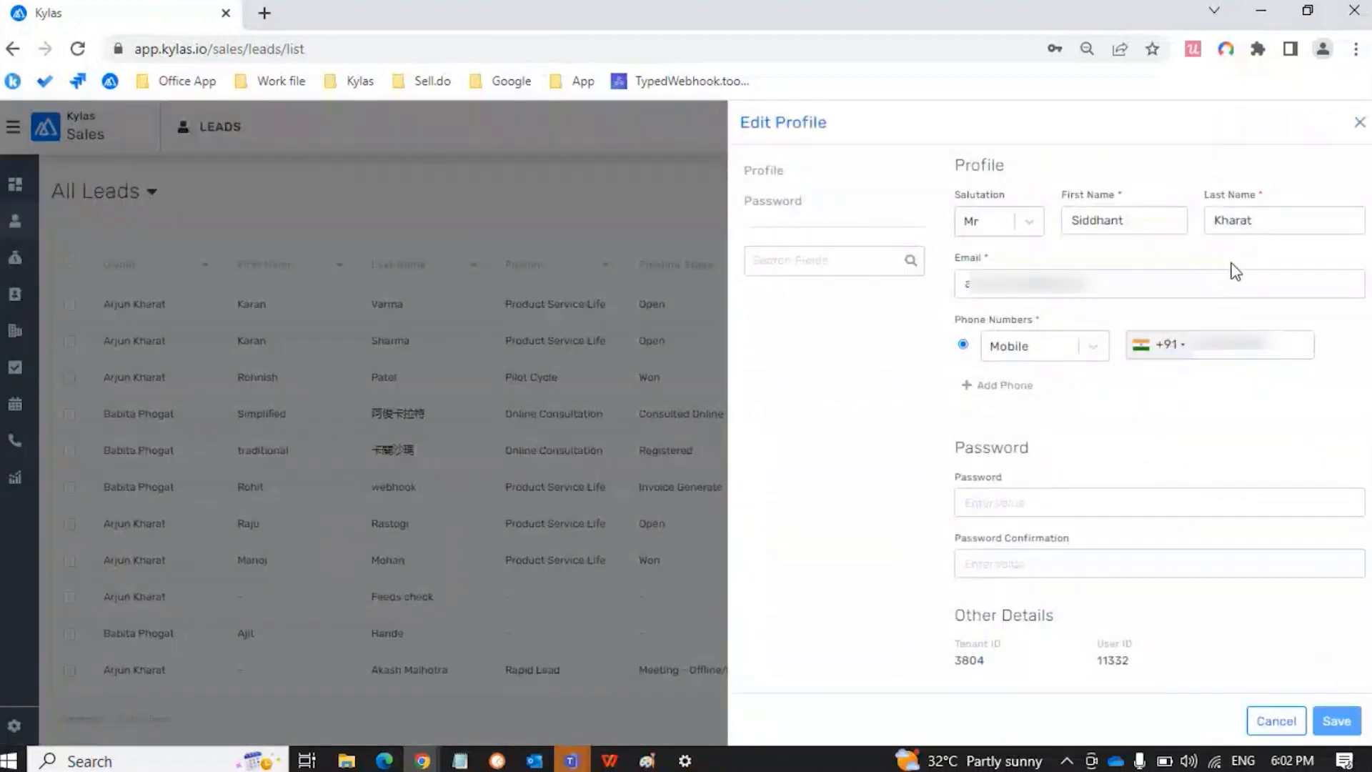
pyautogui.click(1359, 123)
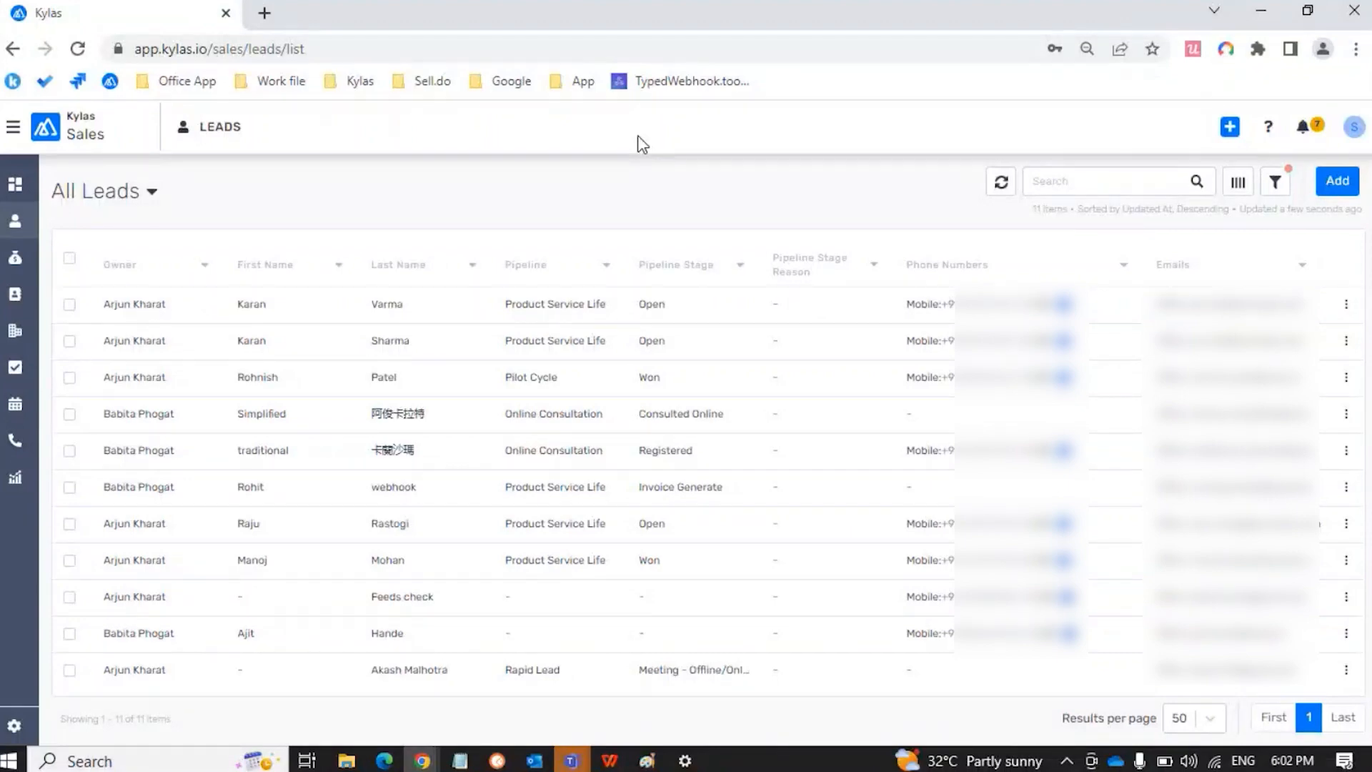
pyautogui.moveTo(1030, 211); pyautogui.dragTo(1069, 212)
pyautogui.click(1069, 211)
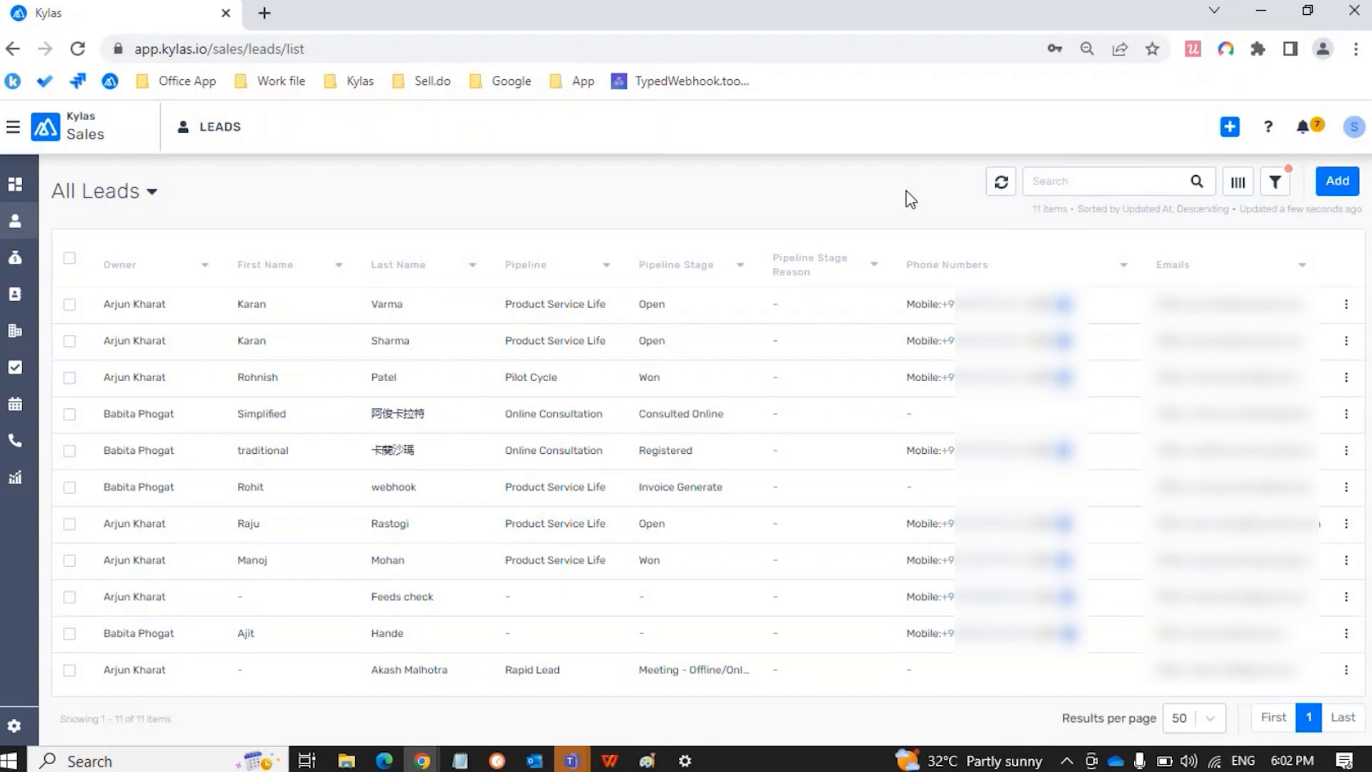